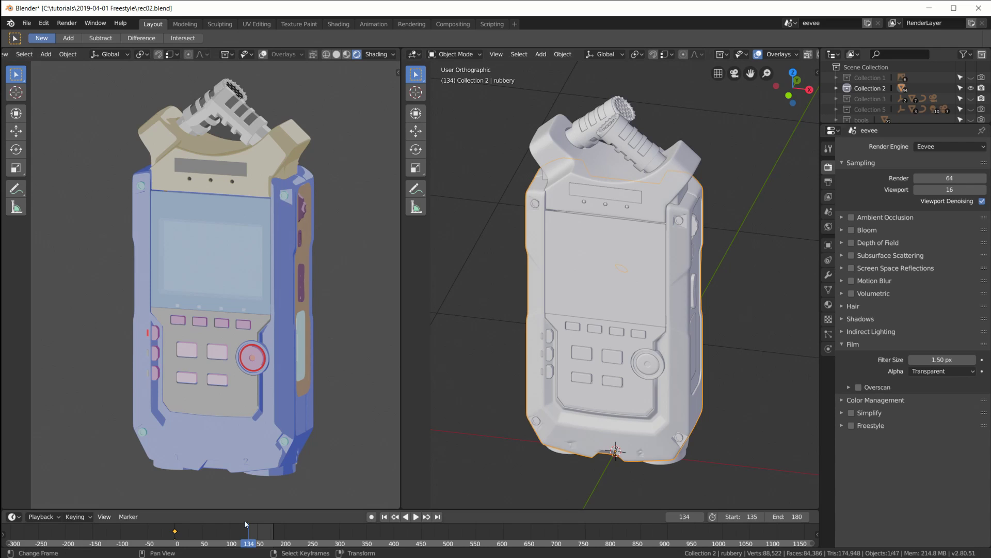
- Orbit the rendered view around the recorder to a near front view, then play and scrub the animation frames
mouse_move(302, 367)
middle_down()
mouse_move(310, 358)
mouse_move(303, 372)
mouse_move(297, 351)
middle_up()
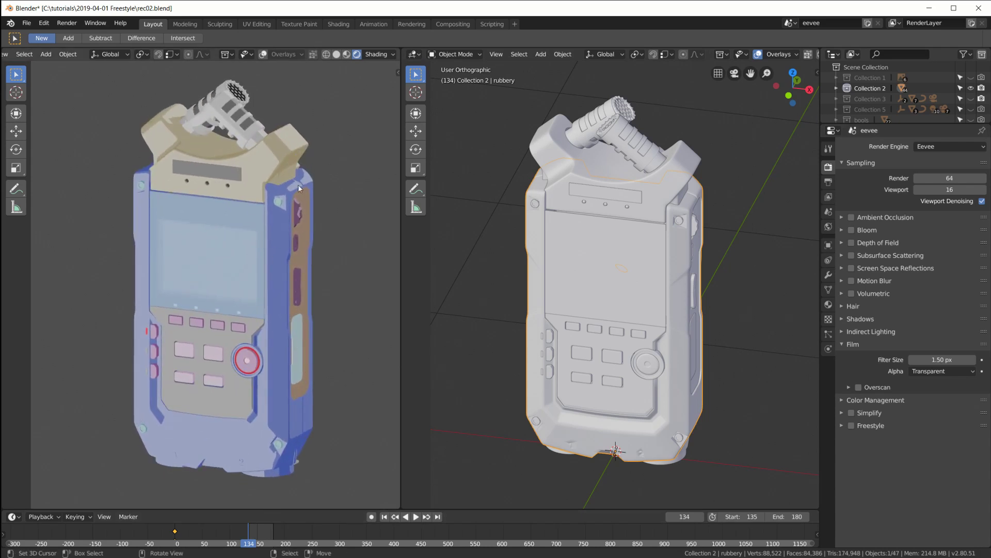
middle_drag(269, 338, 255, 318)
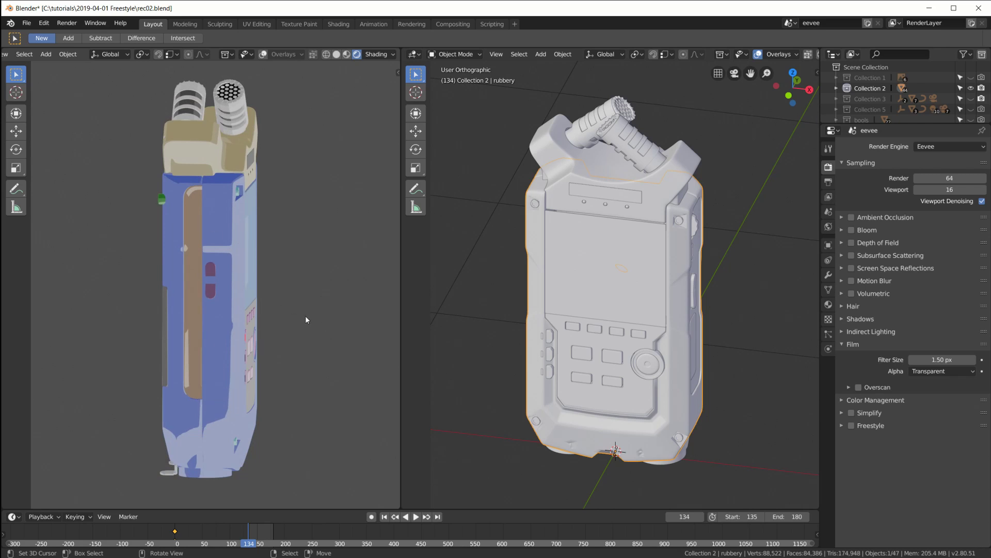
middle_drag(275, 317, 175, 299)
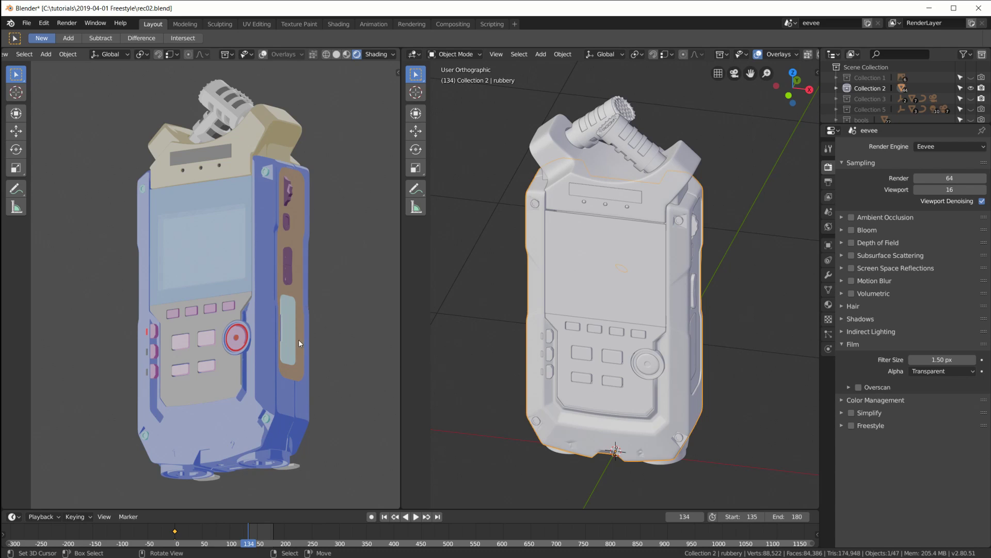
middle_drag(321, 276, 320, 307)
middle_drag(255, 311, 291, 309)
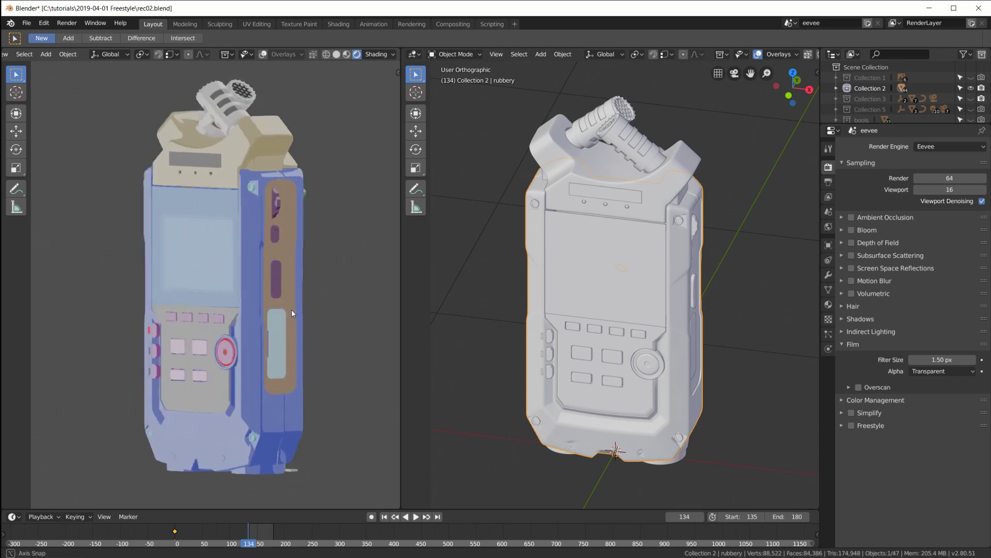
key(space)
mouse_move(219, 534)
mouse_down()
mouse_move(187, 538)
mouse_move(222, 538)
mouse_move(186, 538)
mouse_move(199, 537)
mouse_up()
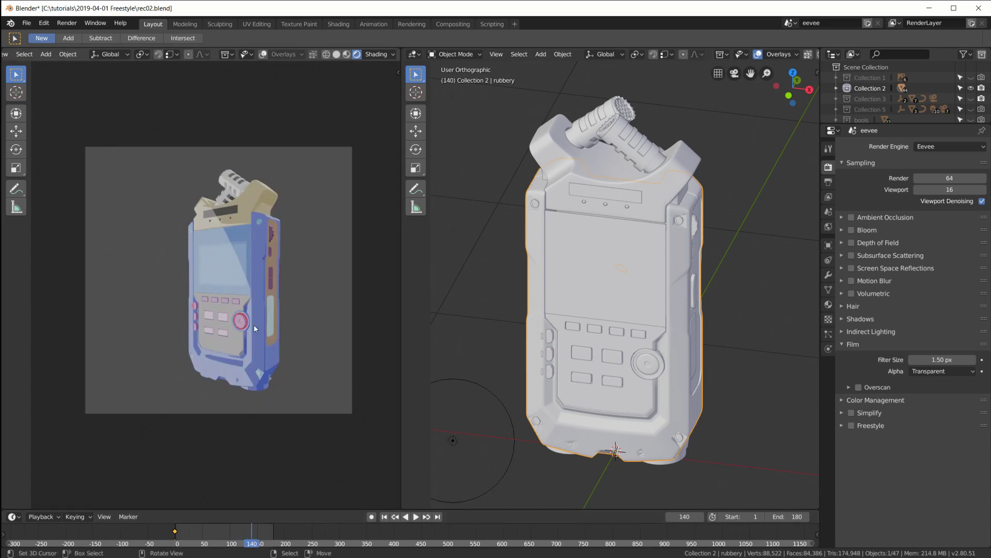
- Render the current frame with F12, enable Freestyle line rendering, and switch to the Compositing workspace
scroll(253, 325, up, 1)
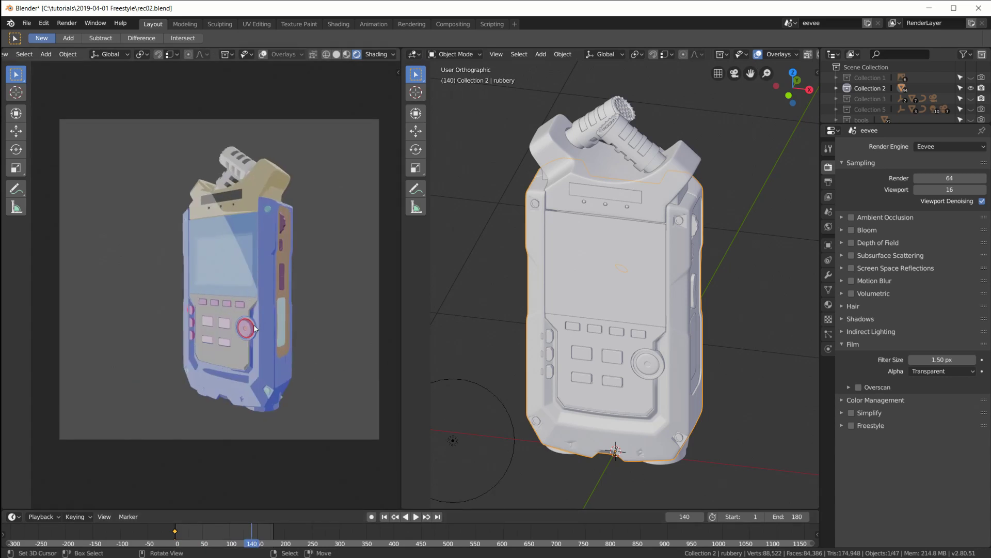
key(F12)
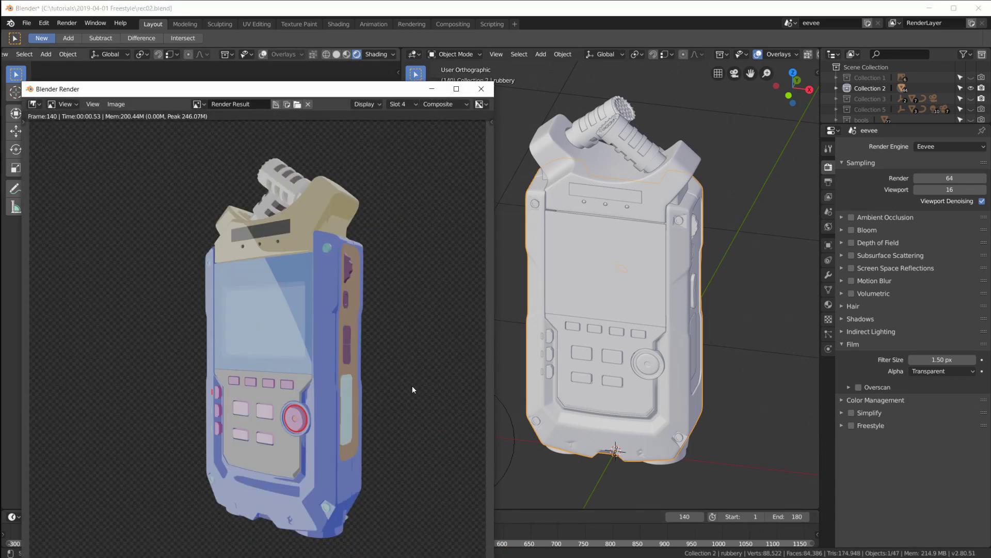
scroll(394, 400, up, 1)
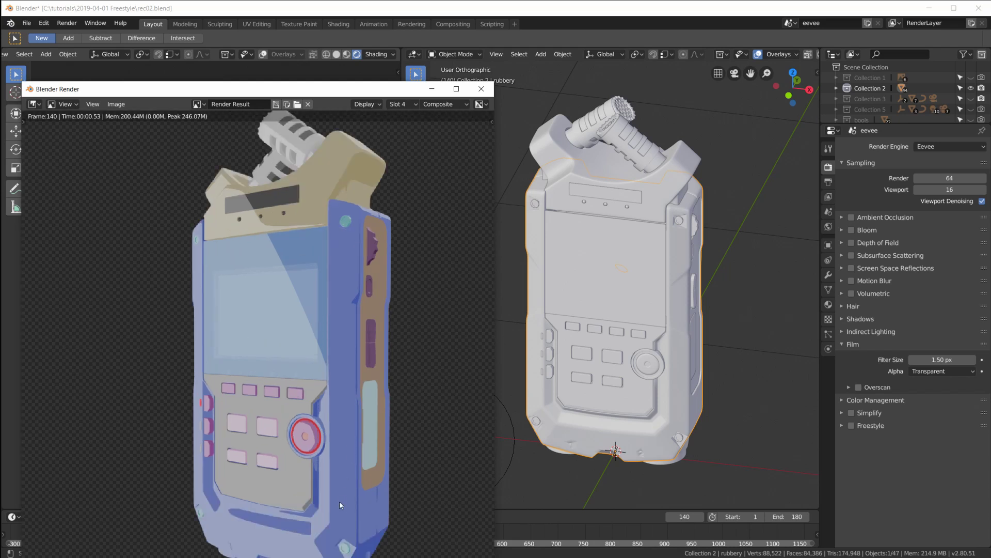
scroll(358, 370, down, 1)
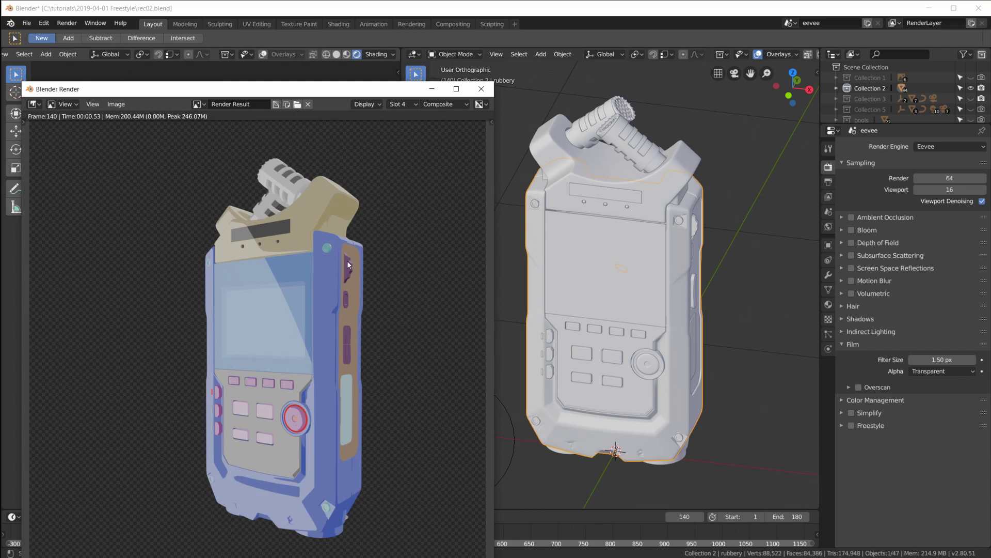
click(481, 89)
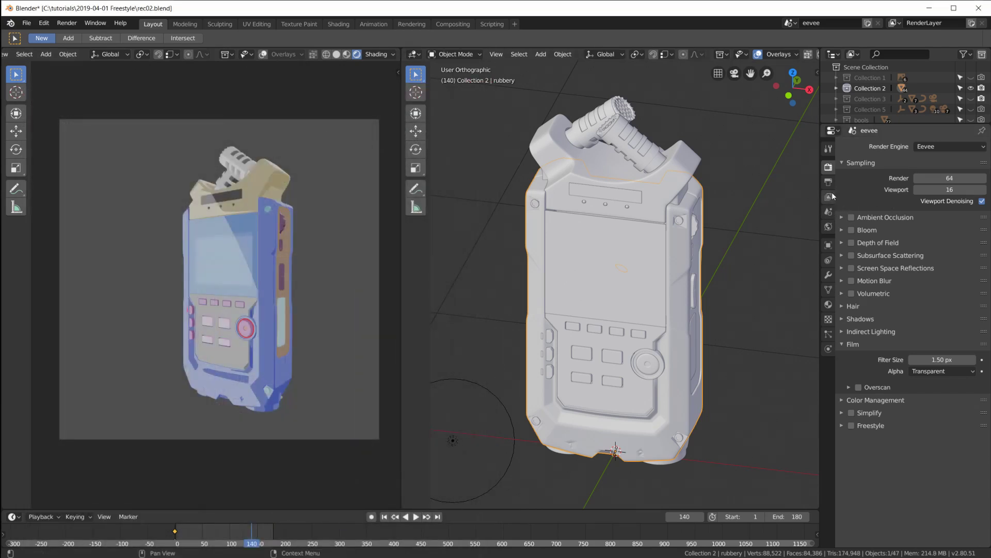
click(852, 425)
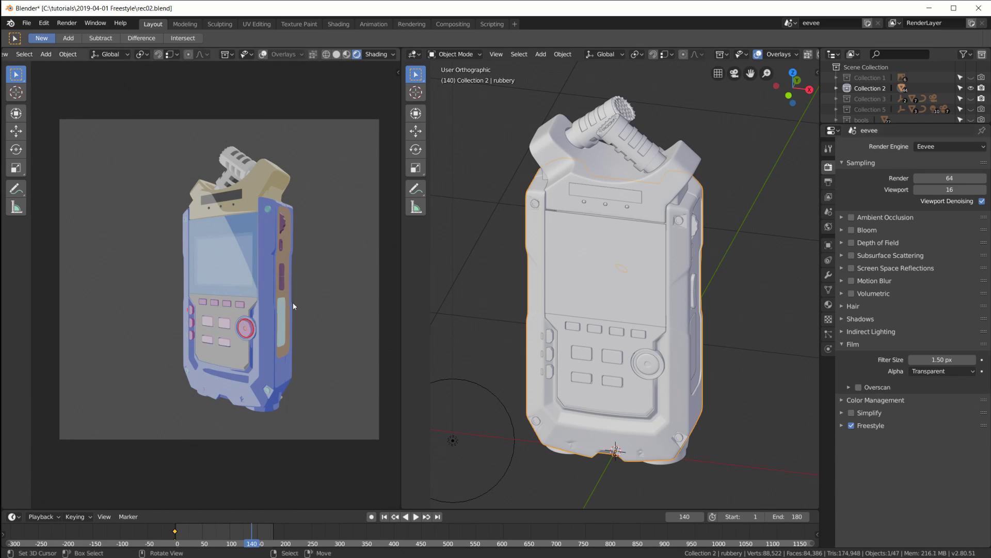
click(445, 24)
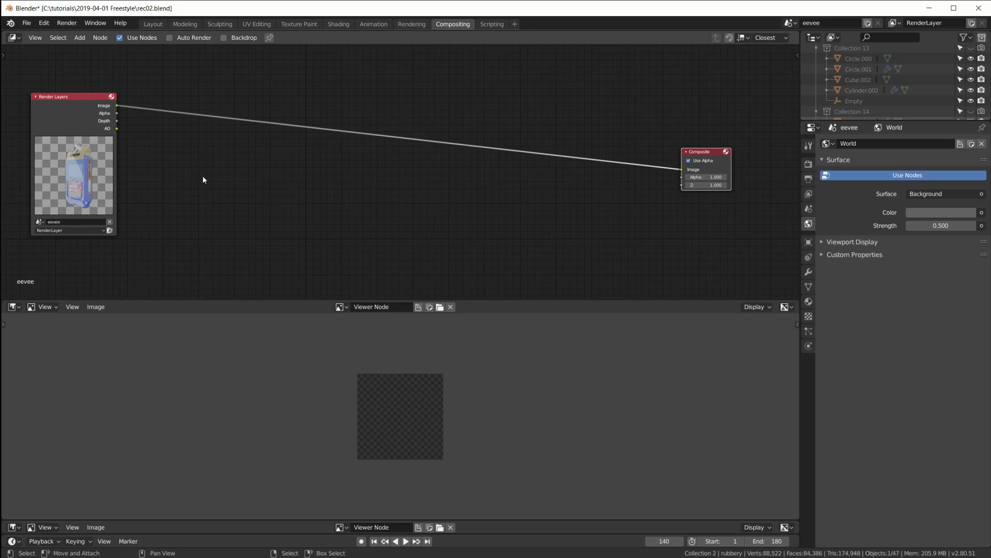
- Fit all compositor nodes into view, then return to the Layout workspace
key(Home)
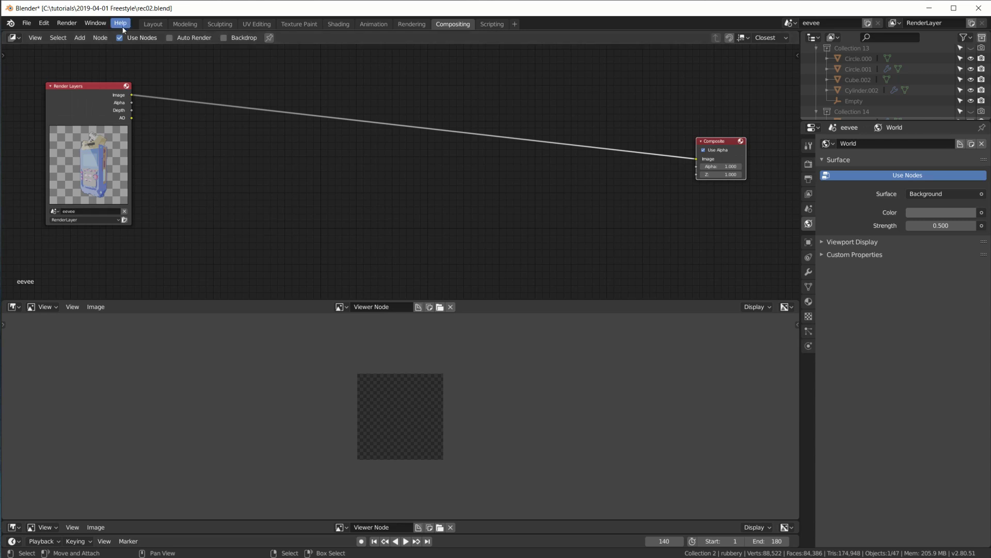
click(153, 24)
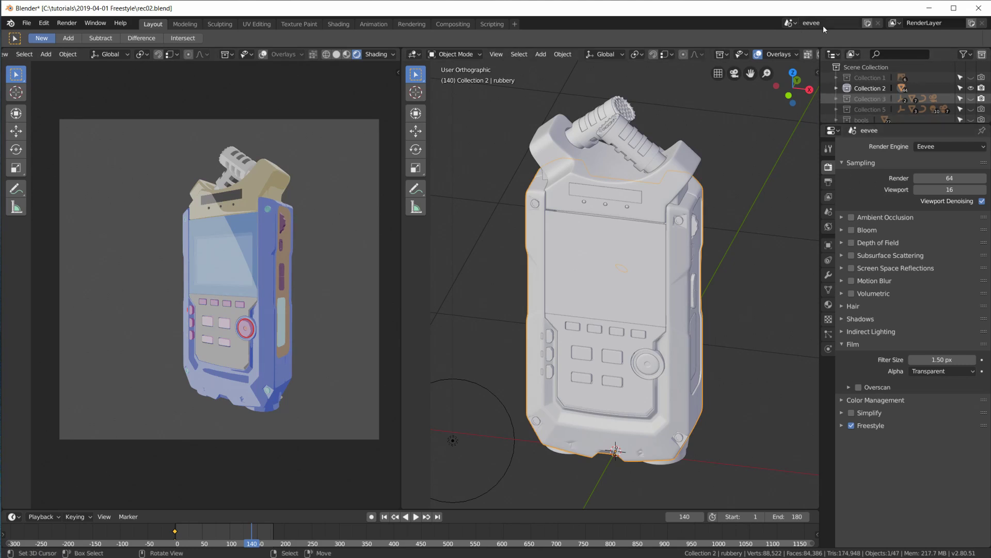
- Create a linked-objects scene named 'freestyle' and set its render engine to Cycles
click(792, 23)
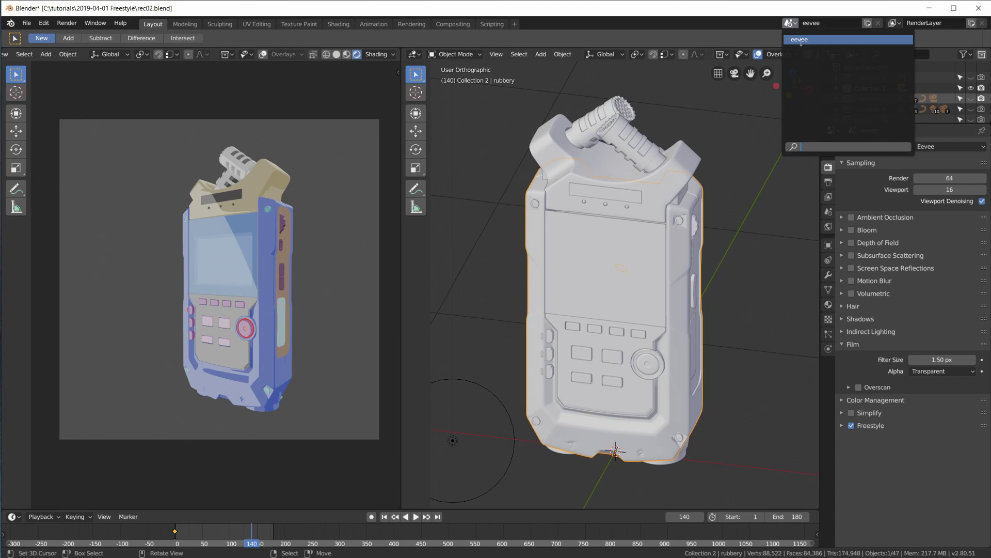
click(869, 23)
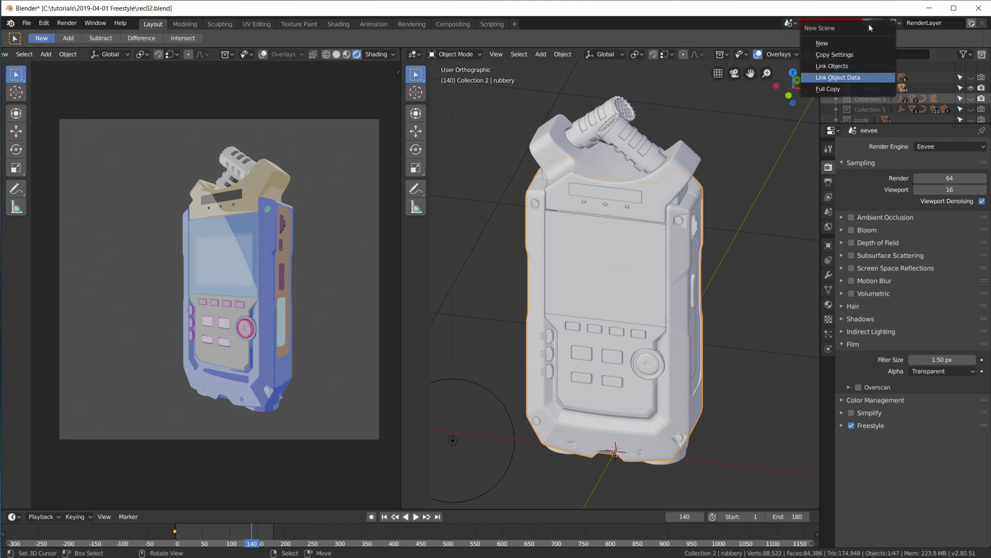
click(836, 66)
double_click(826, 24)
text(freestyle)
key(Return)
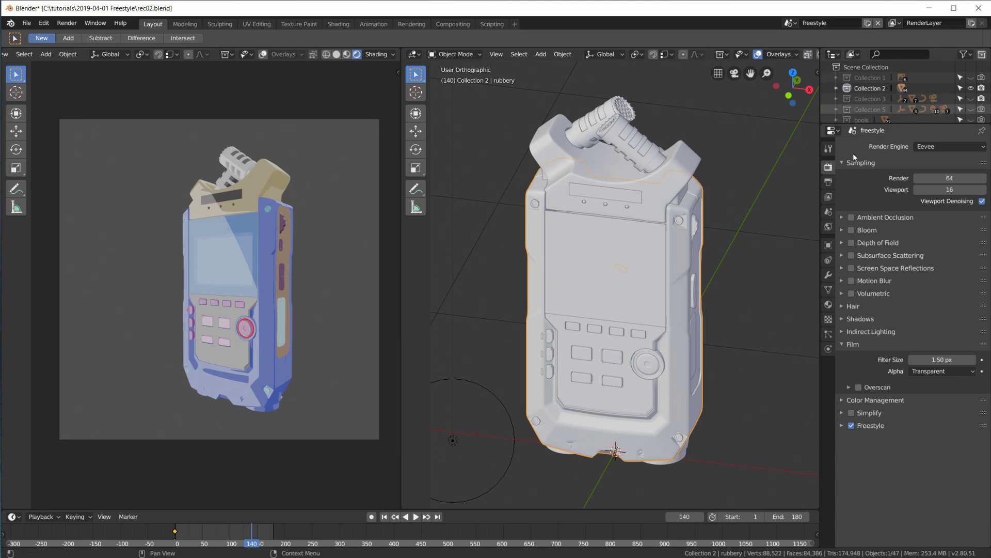
click(955, 147)
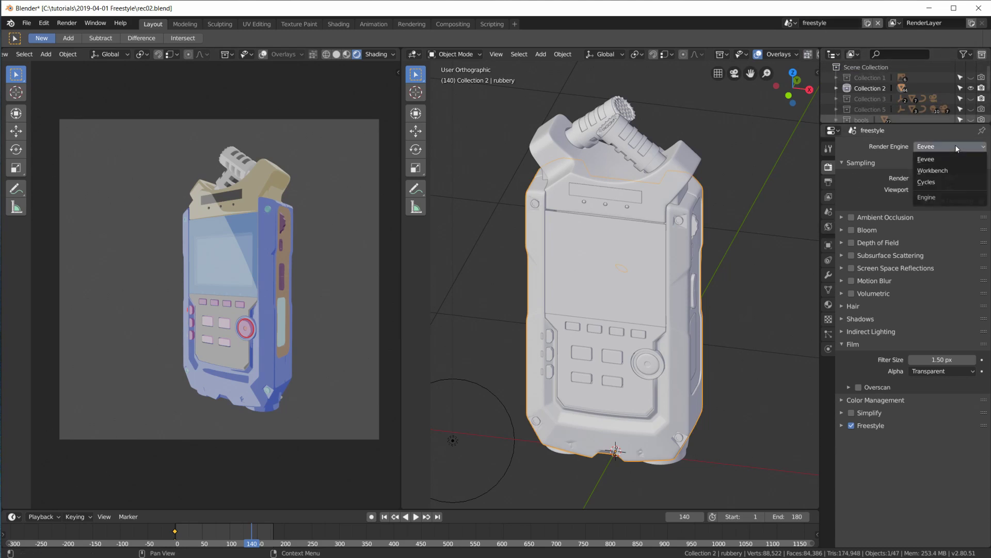
click(932, 181)
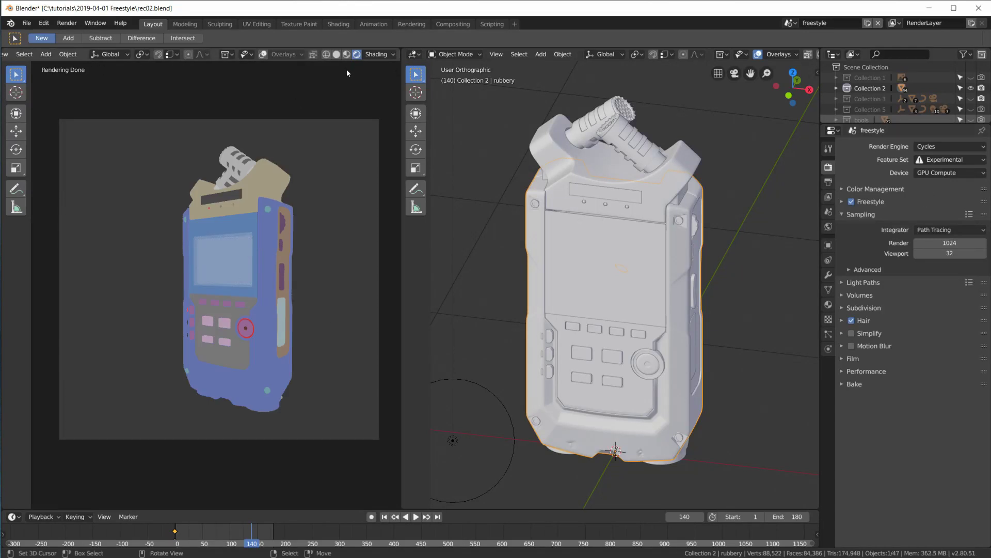
- Switch the left viewport to solid shading and set render samples to 1
click(346, 55)
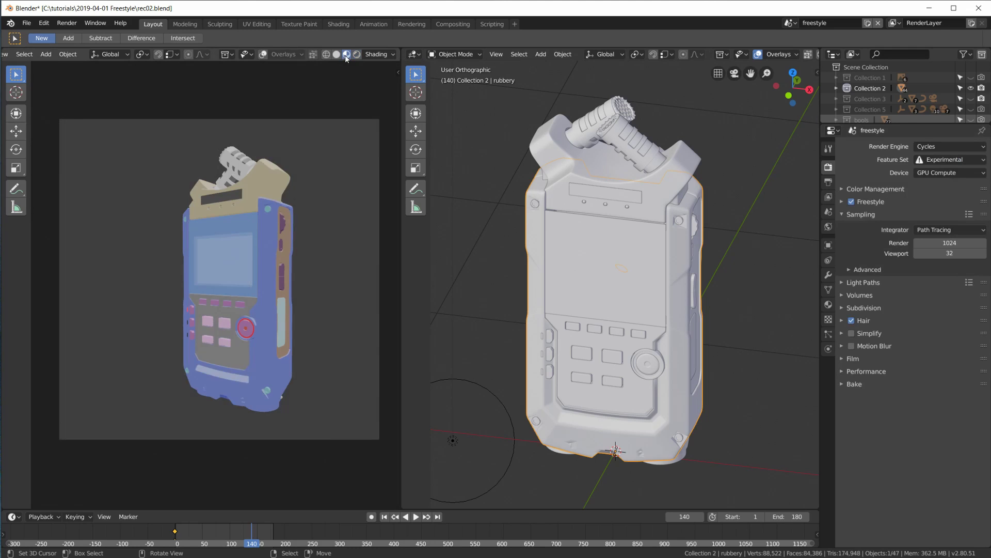
click(337, 56)
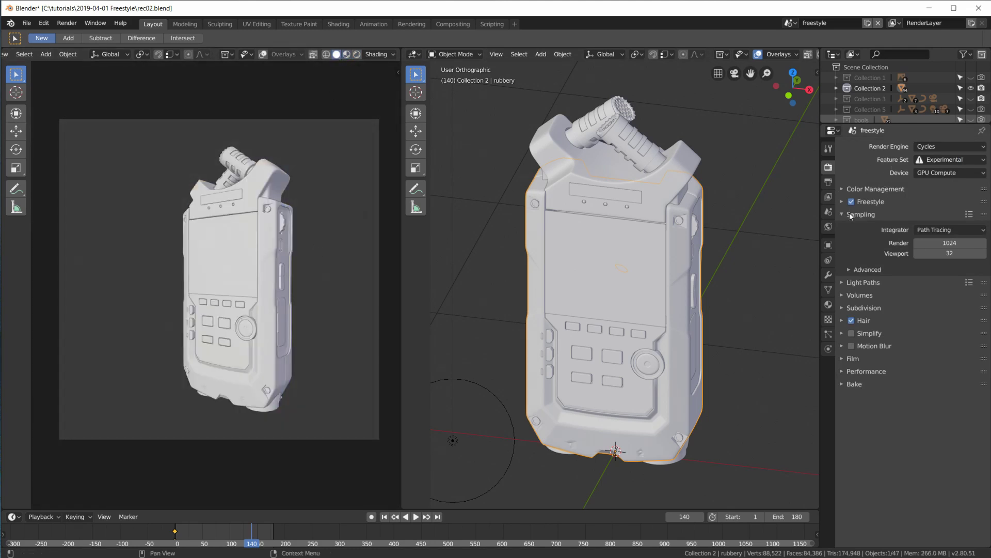
click(946, 243)
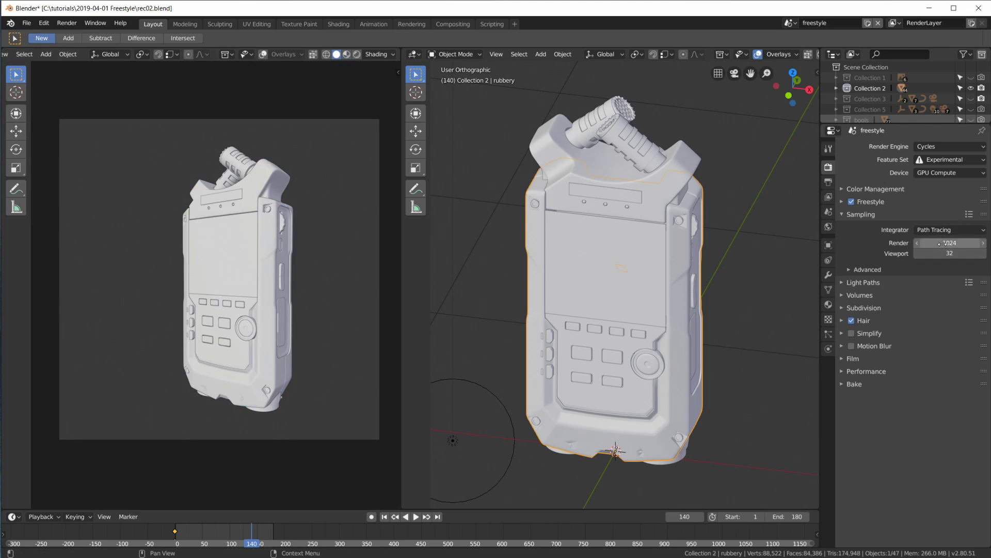
text(1)
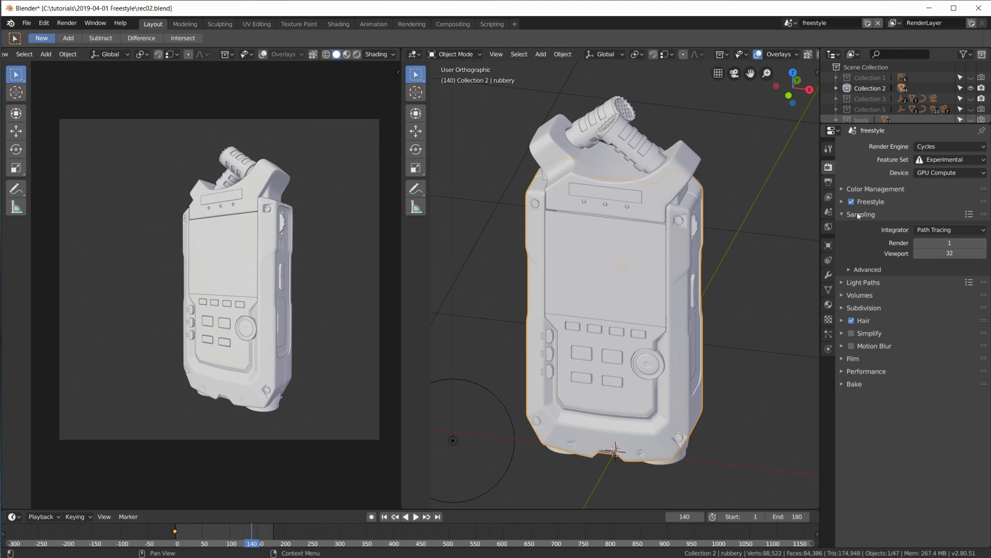
- Glance at the Freestyle line thickness settings, then bring up Output properties
click(847, 201)
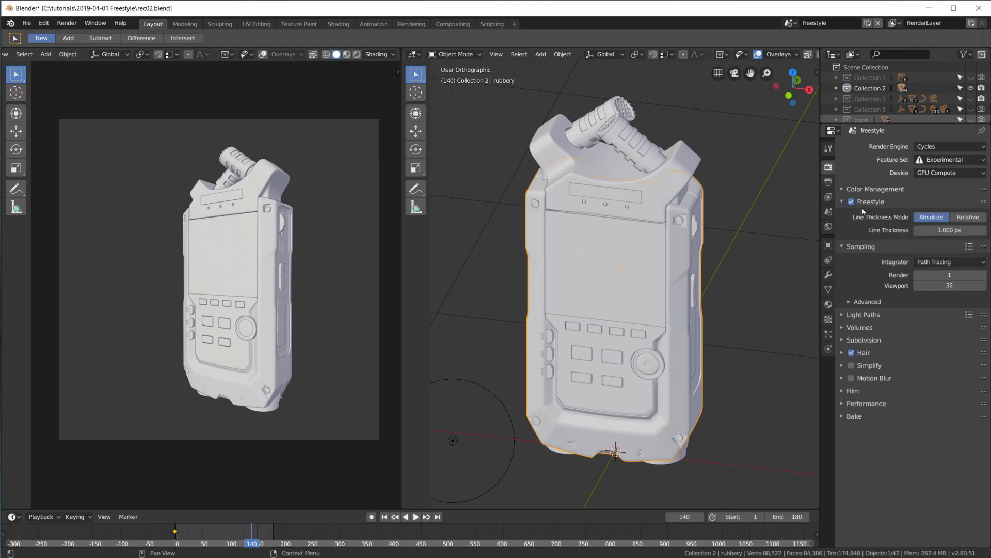
click(862, 206)
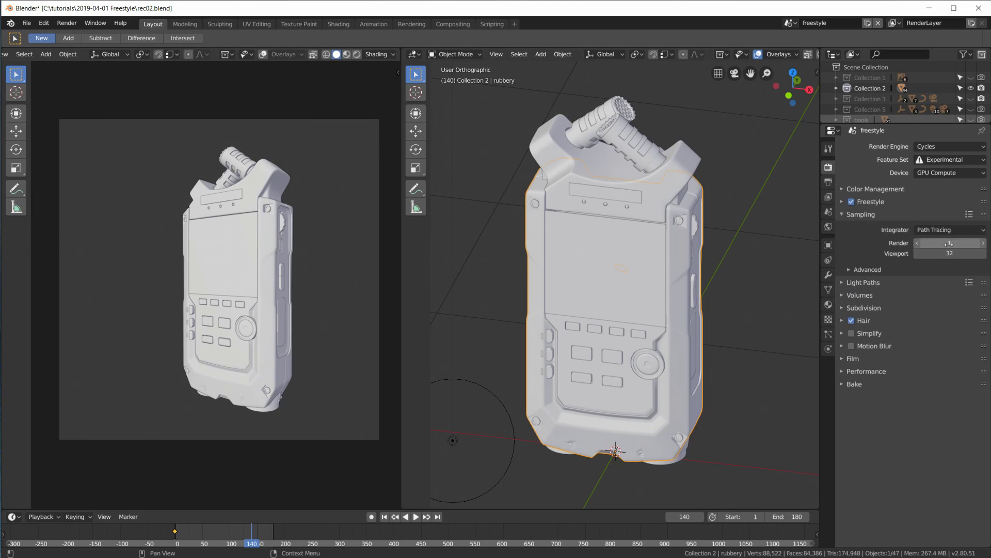
click(828, 181)
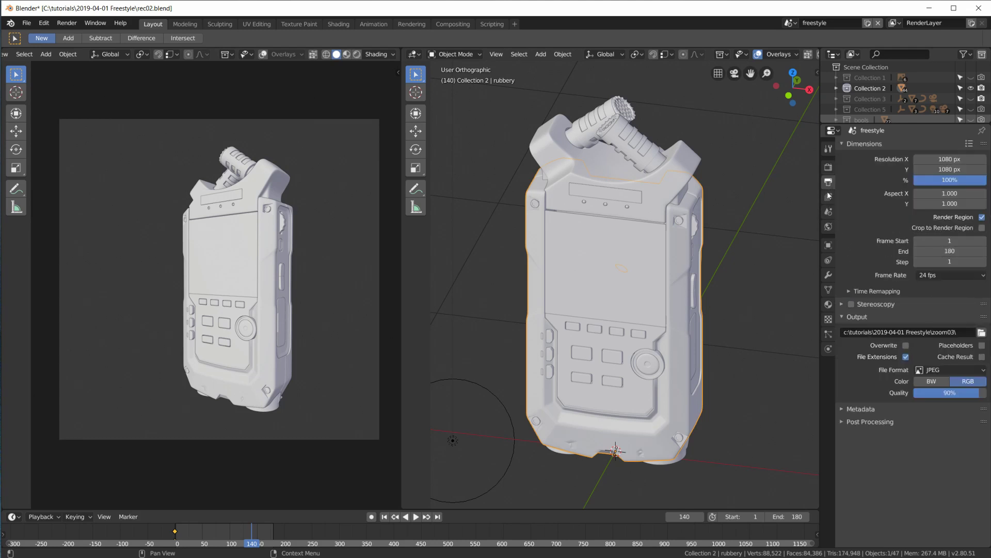
- In the view layer filters, exclude Environment, Surfaces, Ambient Occlusion and Hair from the render
click(828, 198)
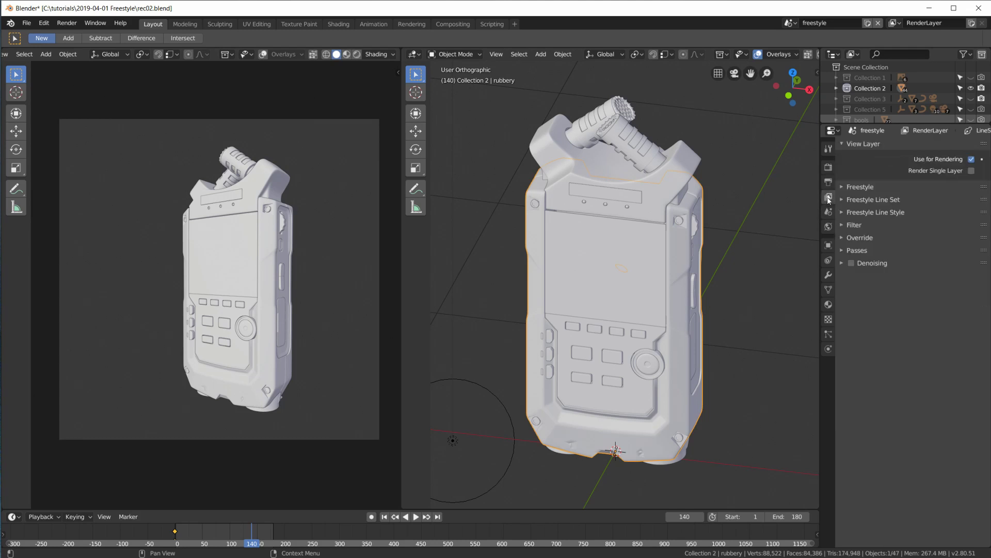
click(842, 225)
click(906, 252)
click(906, 241)
click(983, 240)
click(982, 251)
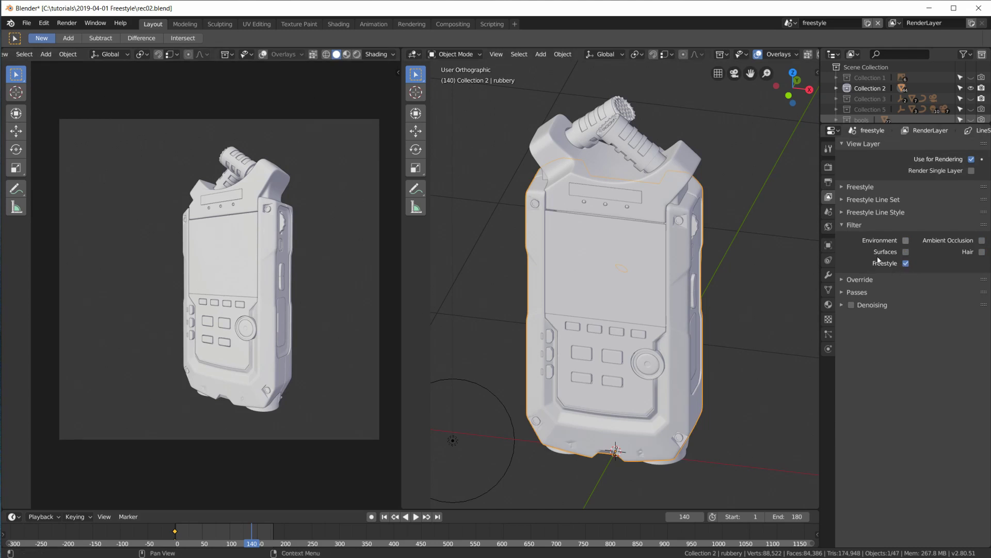
- Expand the view layer's Freestyle line set and line style settings
click(842, 189)
click(841, 190)
click(852, 199)
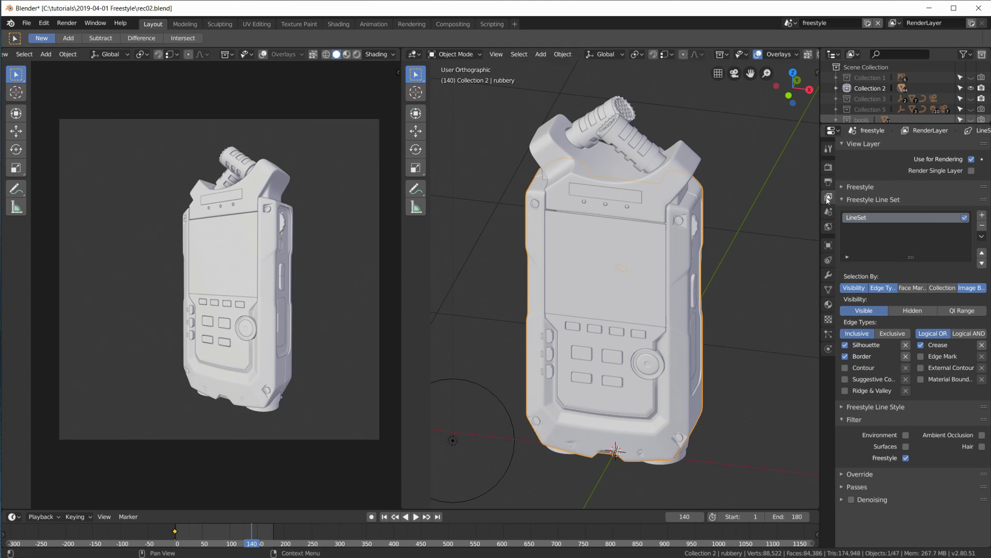
click(844, 201)
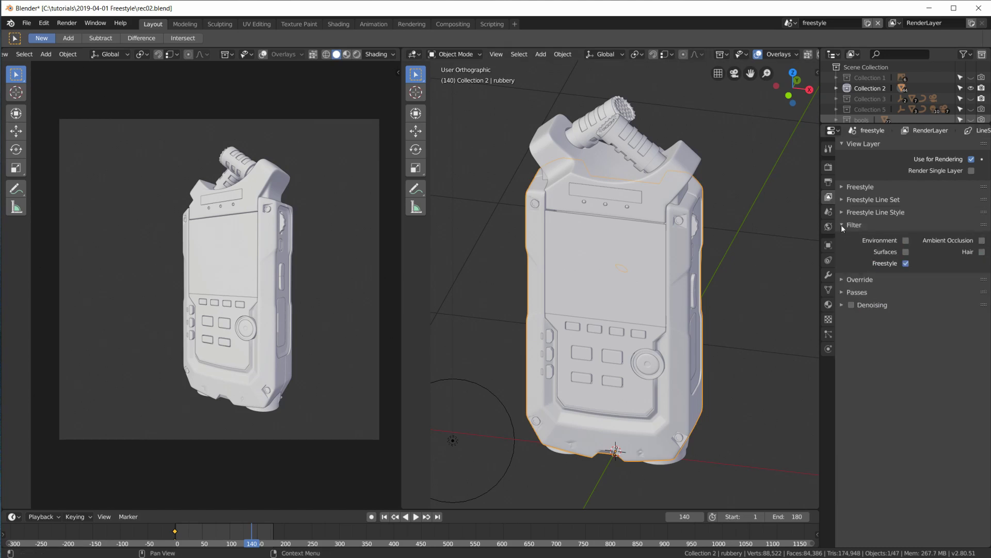
click(840, 212)
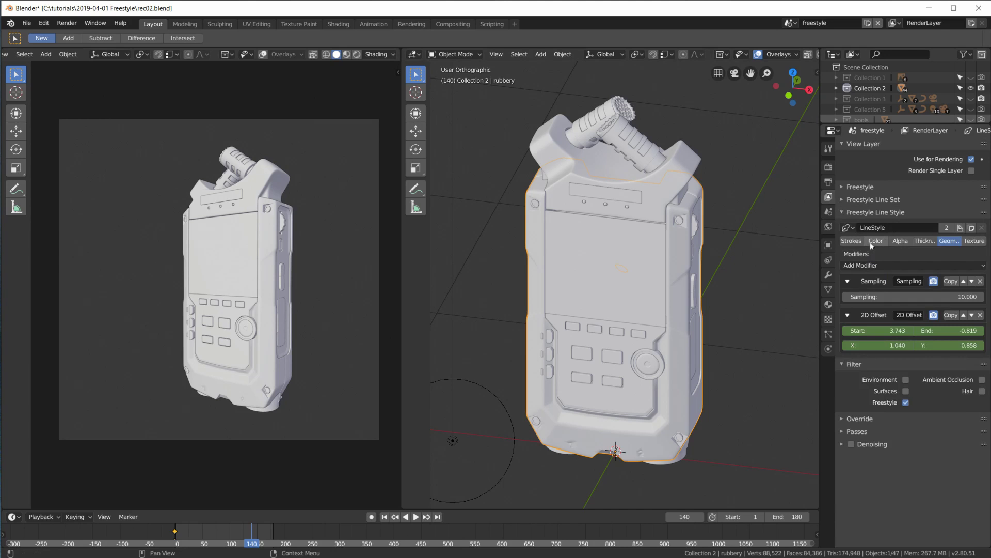
- Add an Along Stroke thickness modifier with Multiply blend and Curve mapping
click(924, 241)
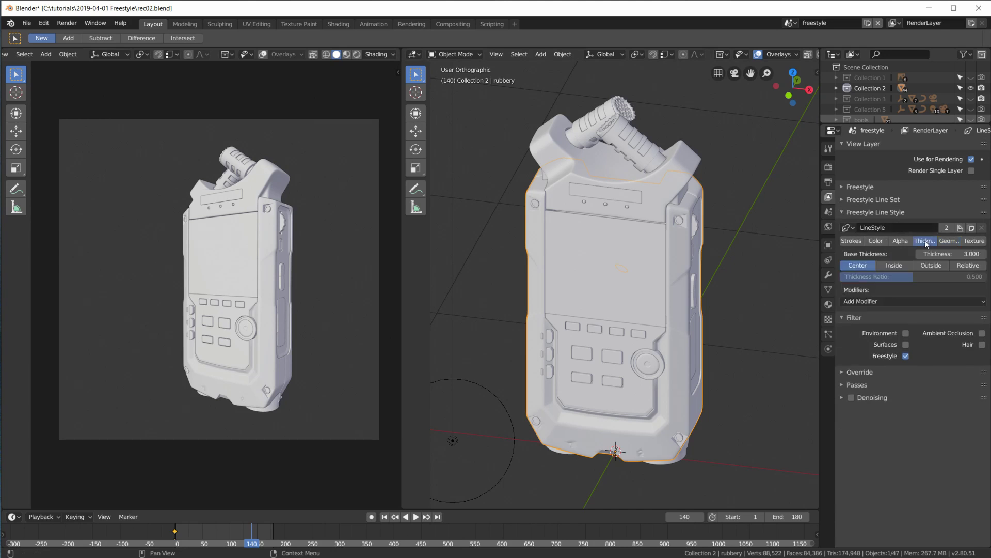
click(886, 301)
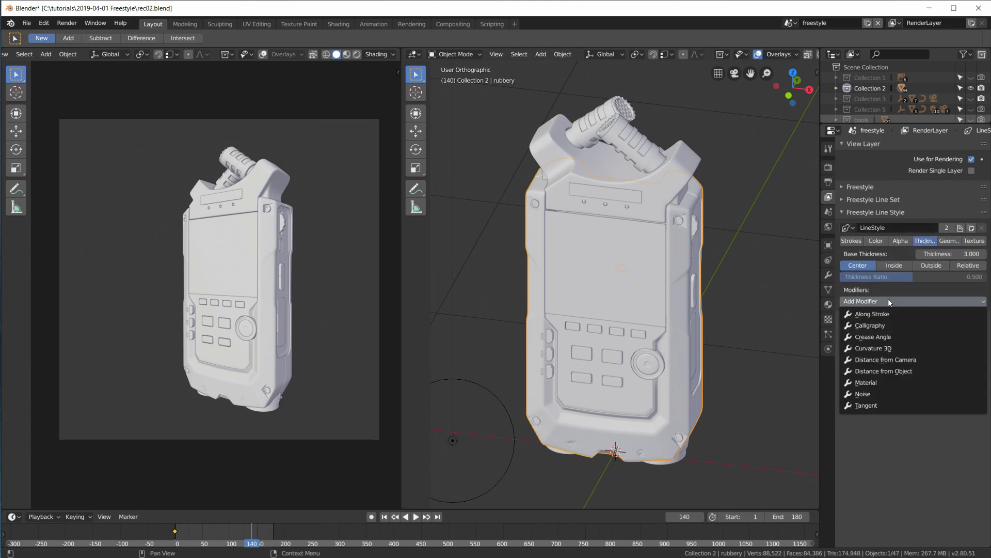
click(887, 315)
click(875, 333)
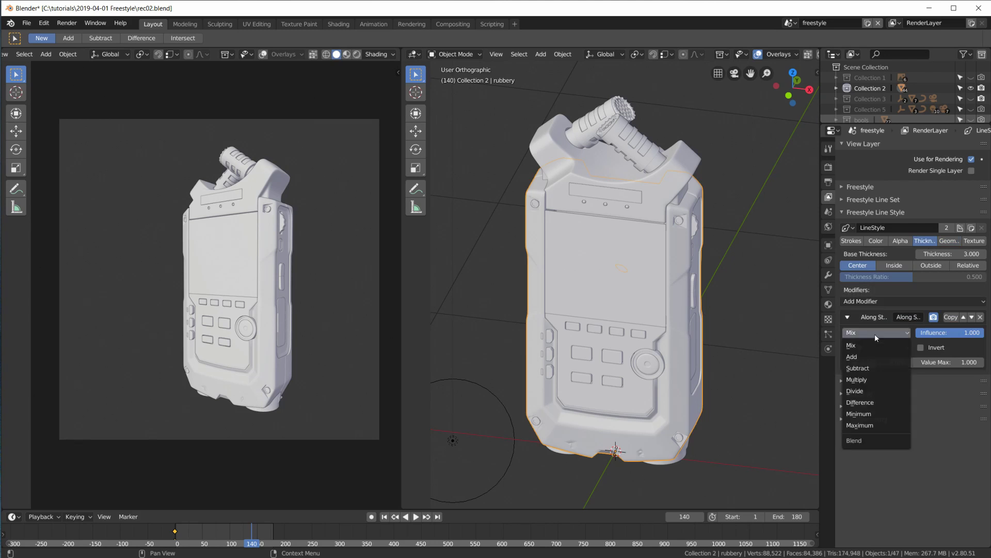
click(872, 379)
click(870, 349)
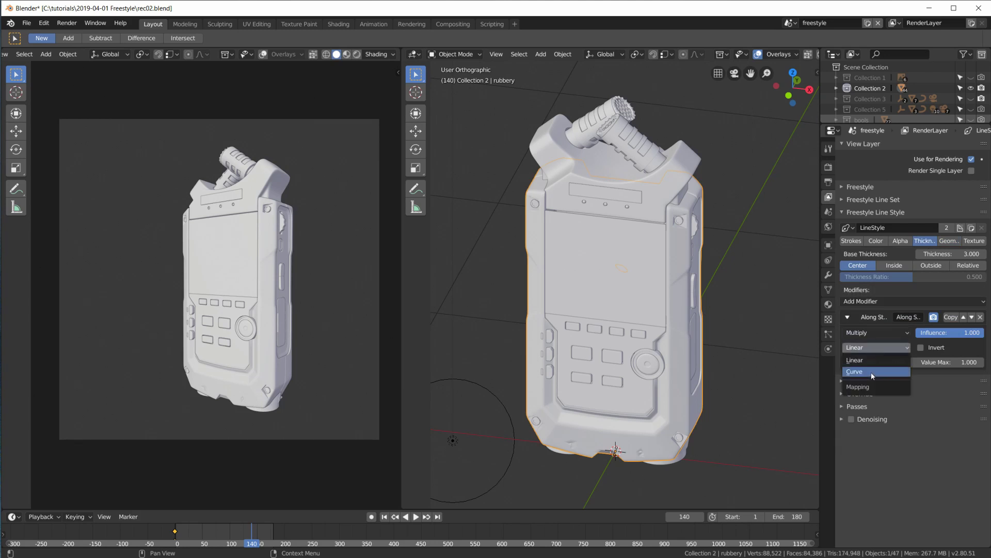
click(872, 372)
- Shape the thickness curve to rise quickly to a peak and taper to zero at the end
click(856, 448)
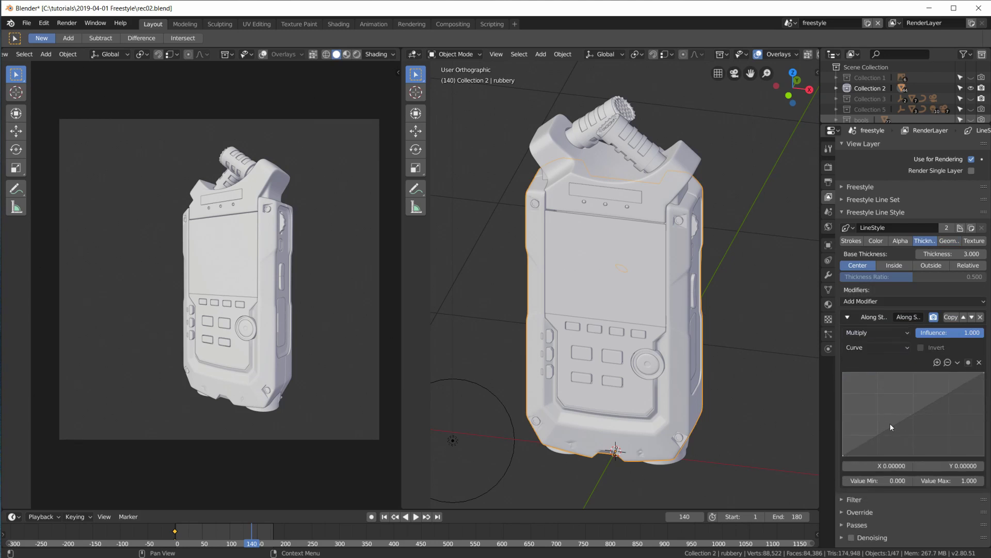
drag(901, 429, 868, 379)
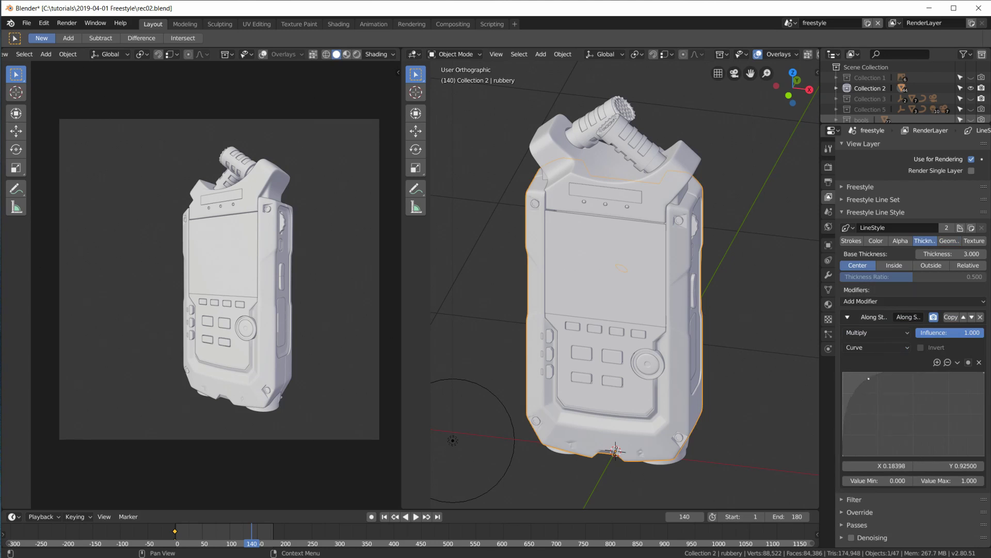
drag(983, 373, 983, 454)
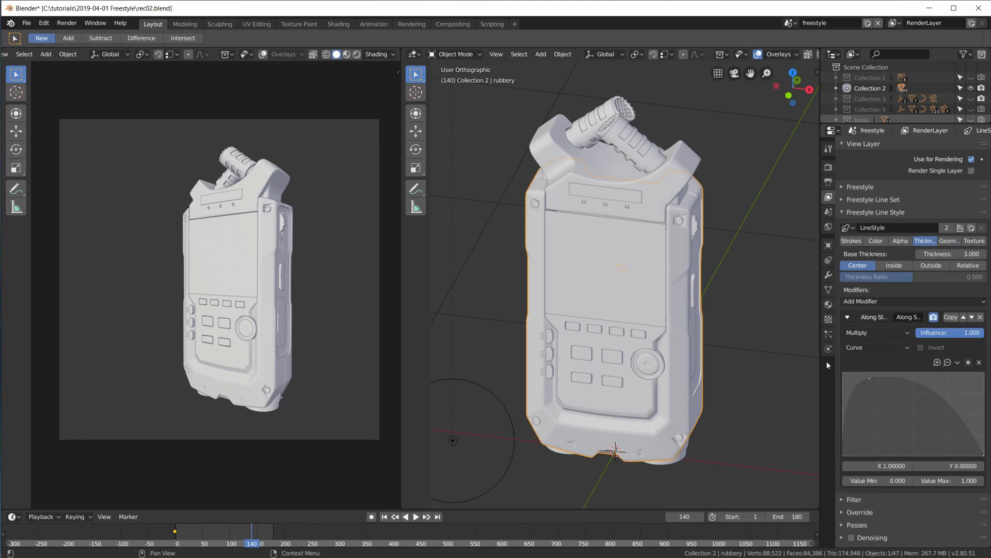
drag(869, 378, 873, 375)
drag(878, 375, 876, 374)
- Return to the geometry modifiers and start saving the file under a new name
click(949, 241)
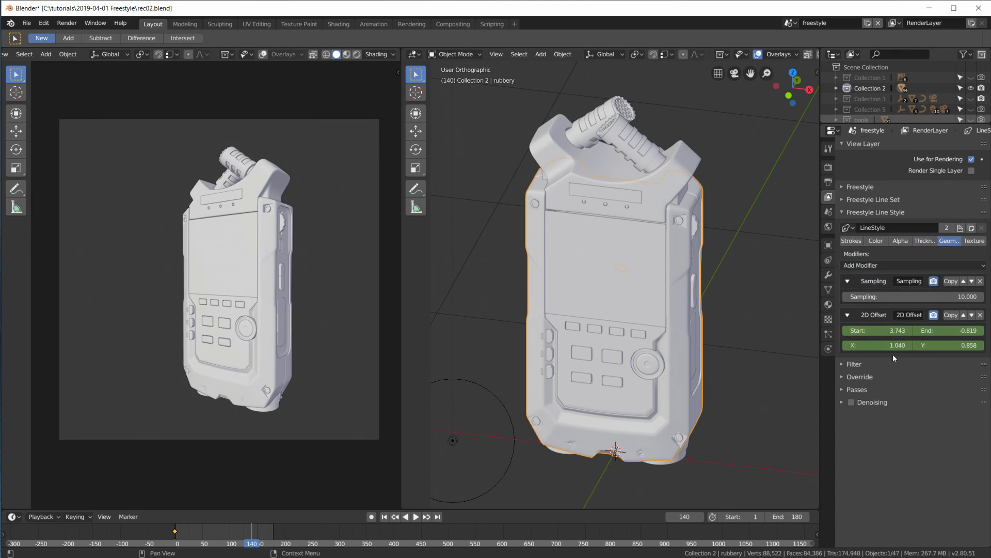
click(26, 23)
click(73, 110)
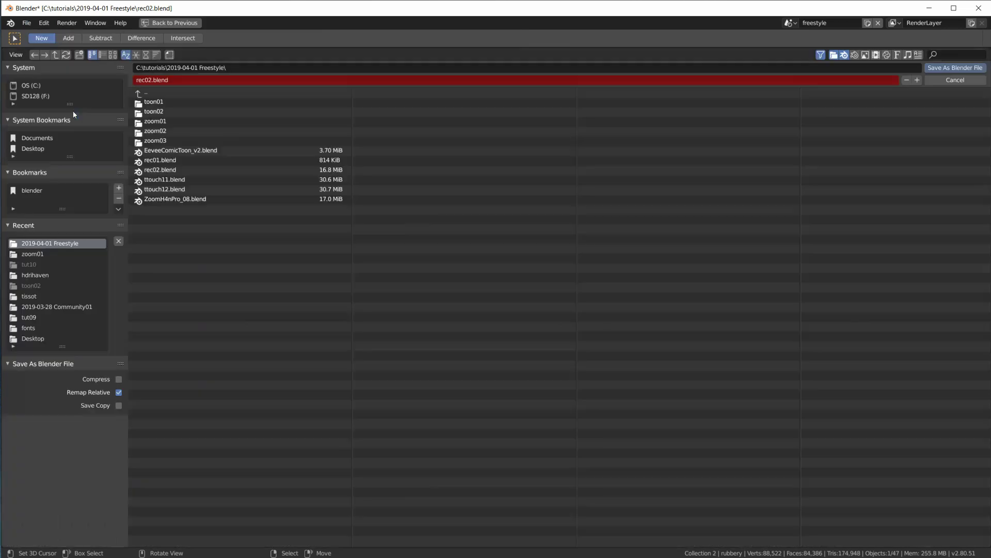
- Save the file as rec03.blend, then render the frame to inspect the tapered Freestyle lines
key(KP_Add)
key(Return)
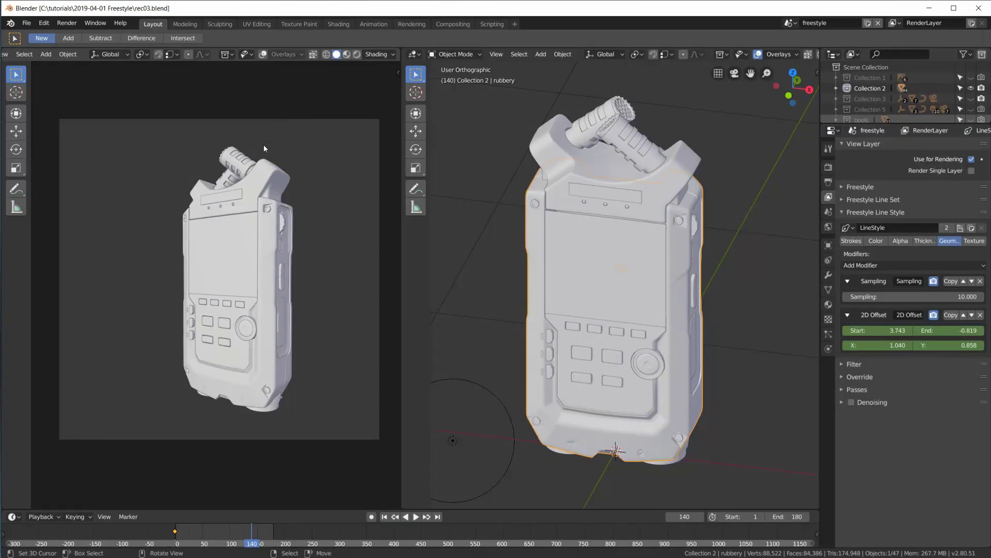
key(F12)
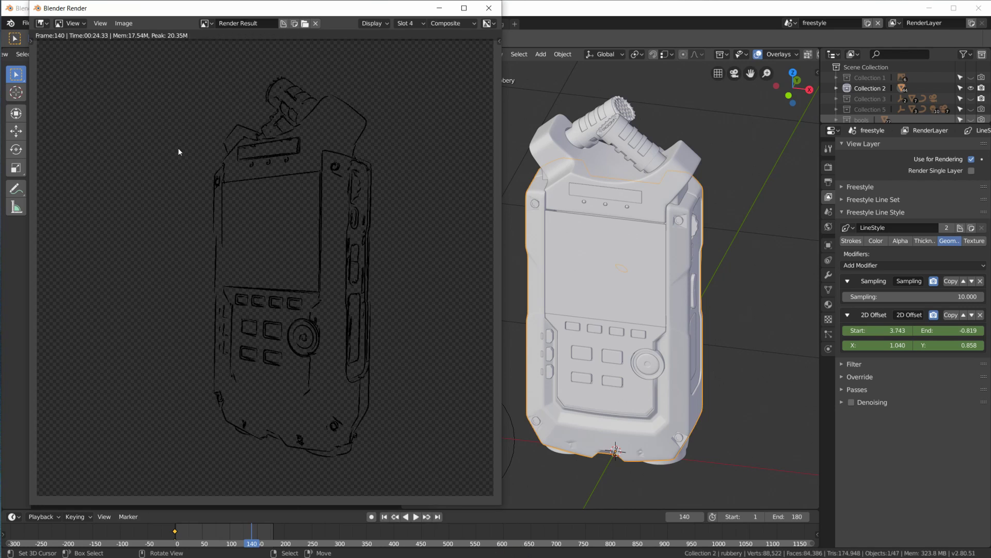
scroll(387, 351, up, 1)
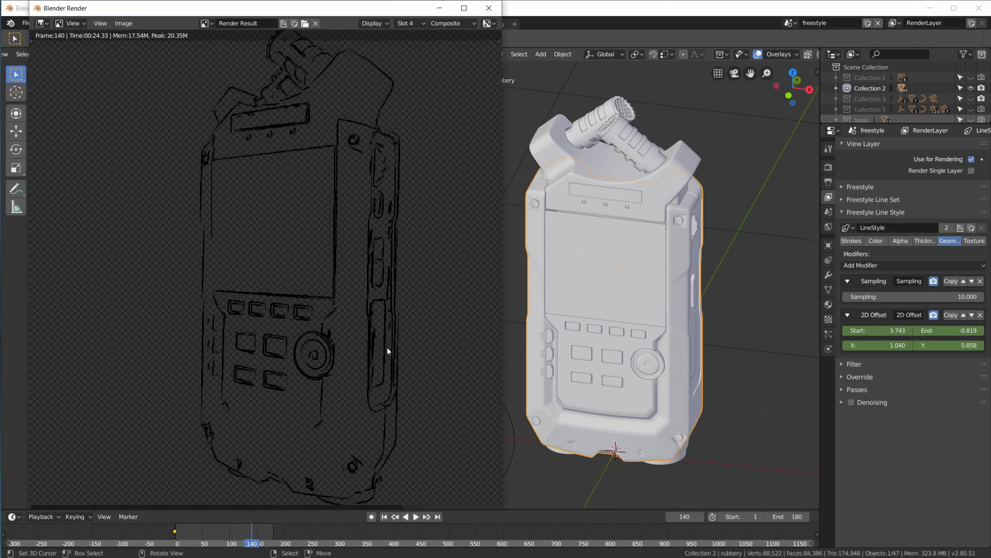
scroll(375, 344, up, 3)
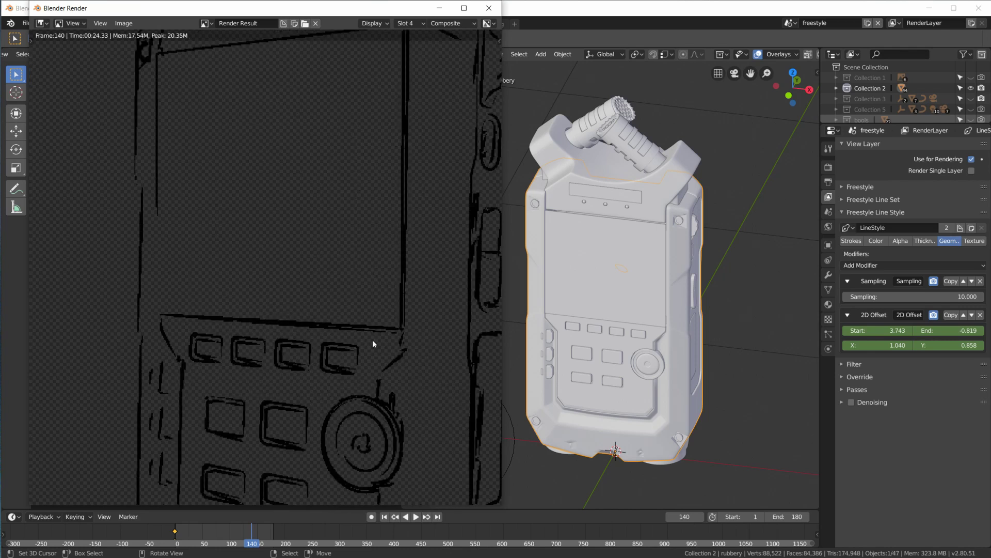
scroll(371, 439, down, 5)
scroll(370, 438, up, 1)
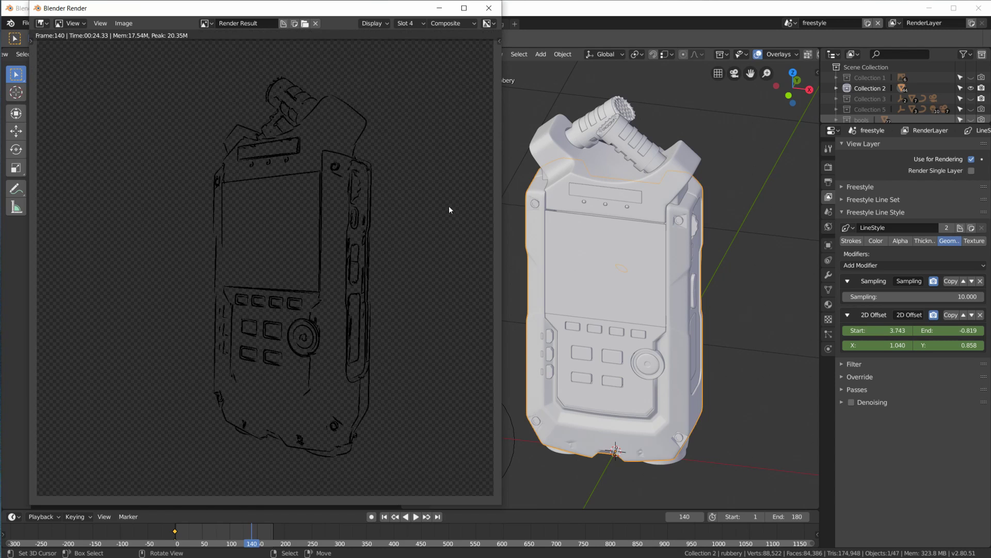
click(489, 8)
- Switch to the eevee scene and render its current frame
click(792, 25)
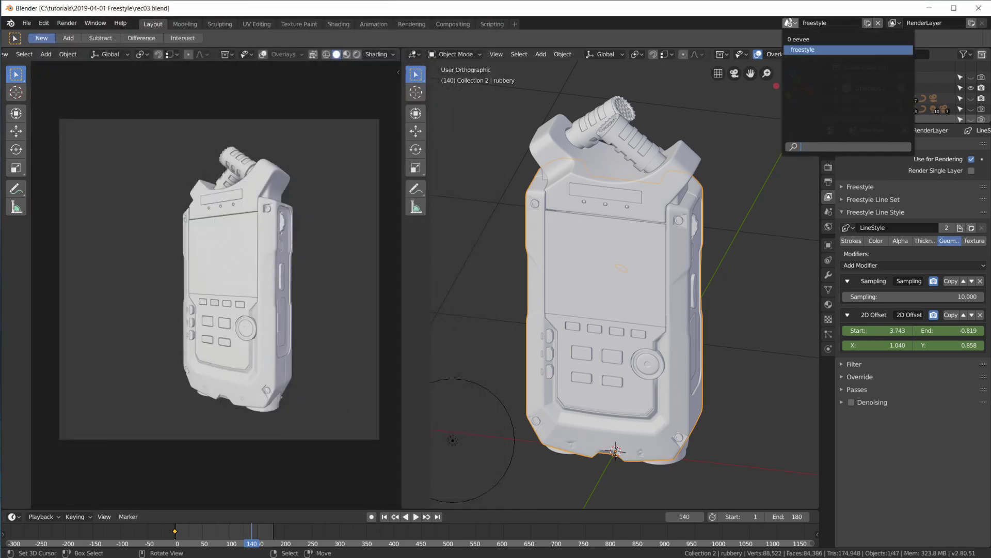
click(801, 39)
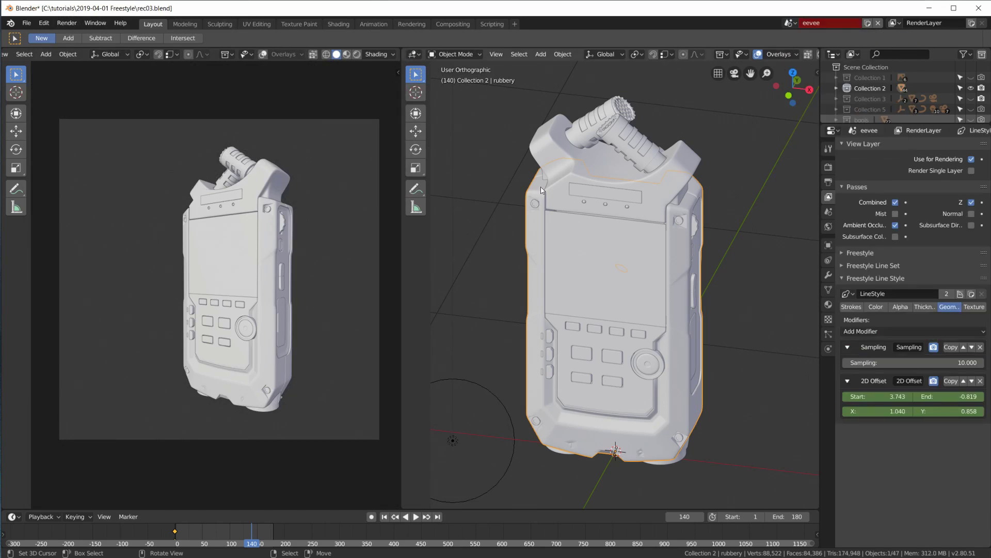
key(F12)
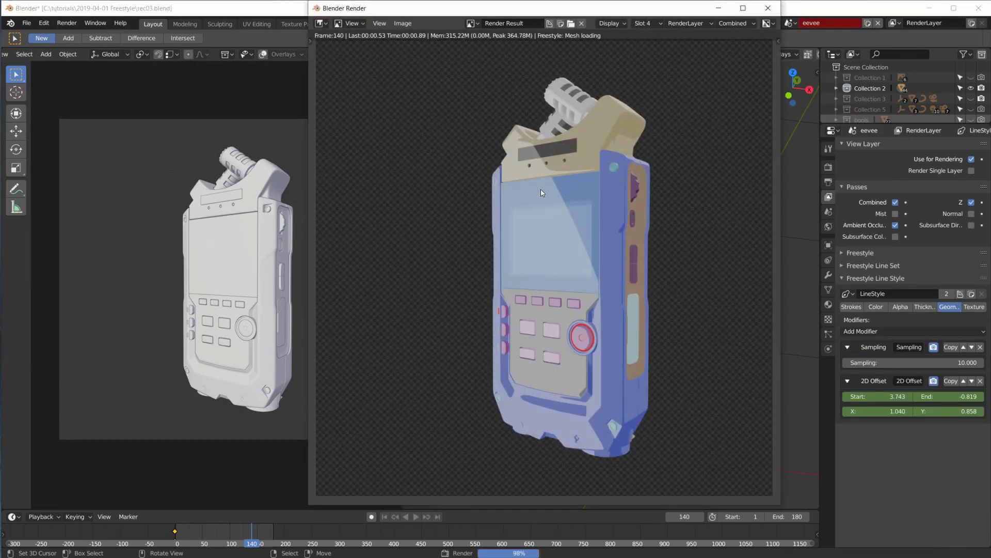
click(769, 8)
- In the Compositing workspace, move the Render Layers node up and place a duplicate below it
click(793, 24)
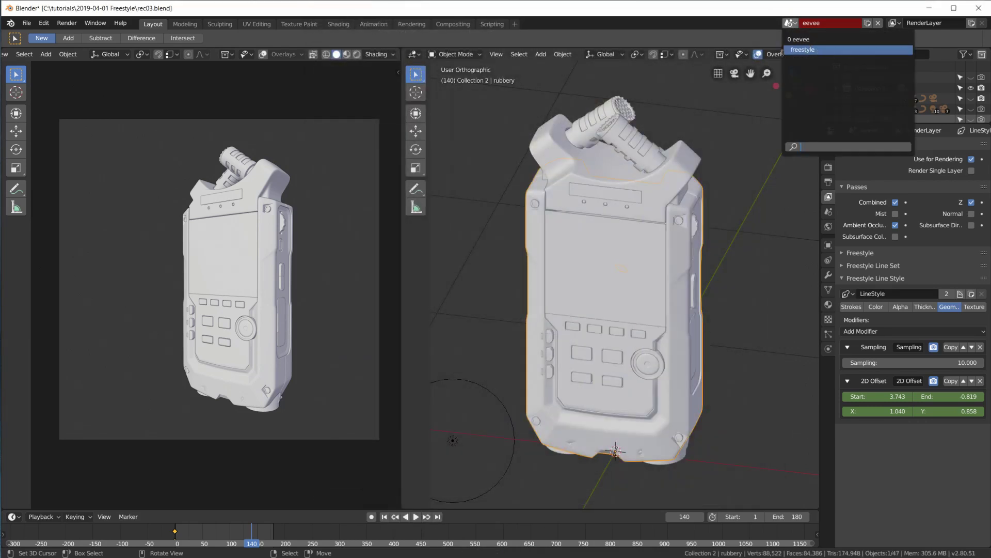
click(447, 32)
click(445, 24)
drag(108, 114, 117, 97)
key(shift+d)
click(127, 284)
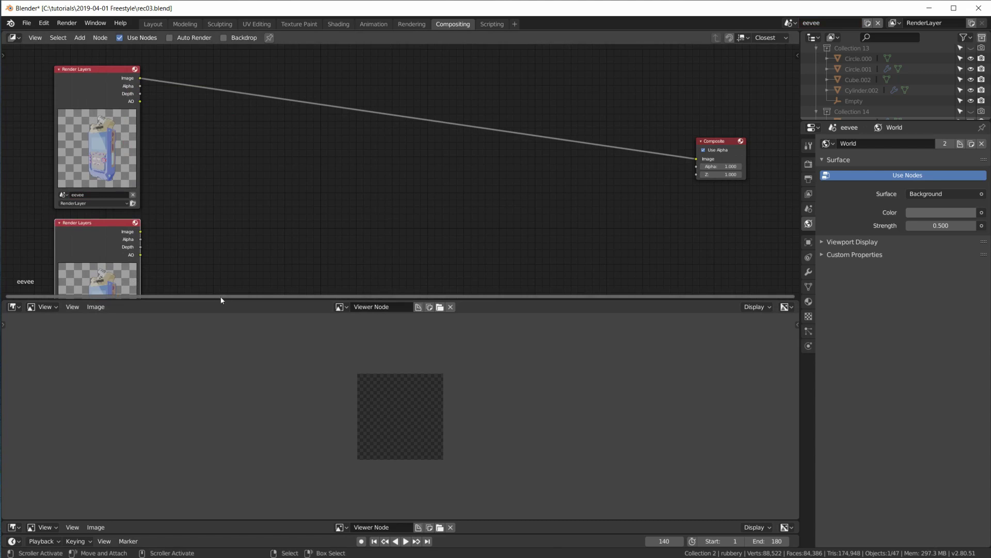
- Set the lower Render Layers node to render the freestyle scene
scroll(181, 184, down, 1)
middle_drag(193, 203, 268, 236)
scroll(210, 235, up, 2)
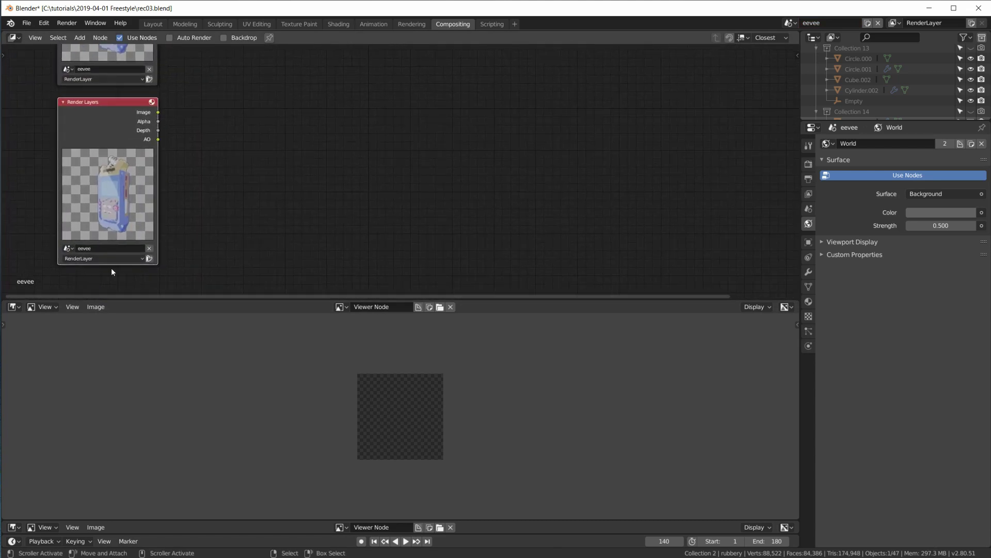
click(68, 248)
click(78, 270)
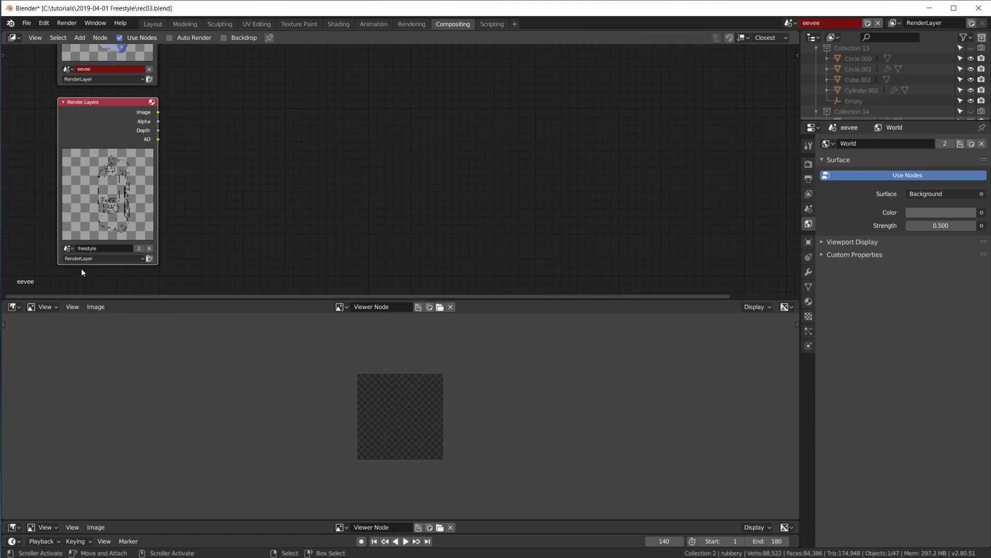
- Bring all nodes back into view and nudge the Composite node right and down
scroll(234, 121, down, 1)
middle_drag(270, 146, 225, 178)
scroll(320, 187, down, 1)
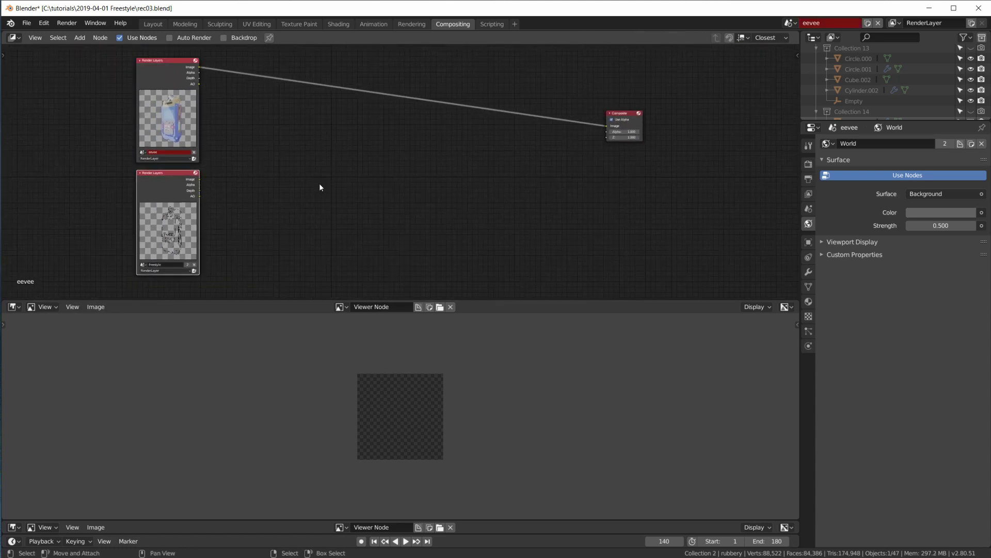
drag(617, 117, 650, 133)
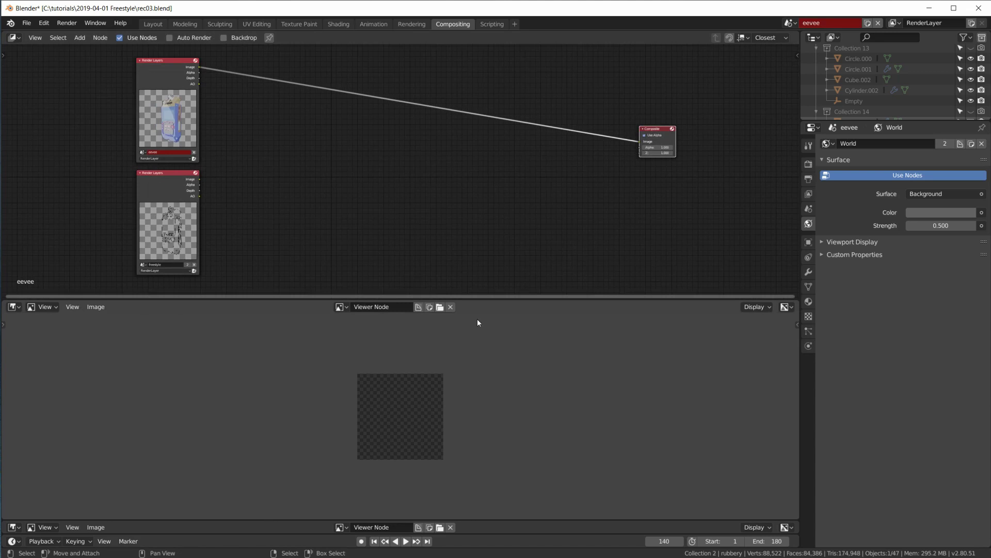
scroll(442, 349, up, 3)
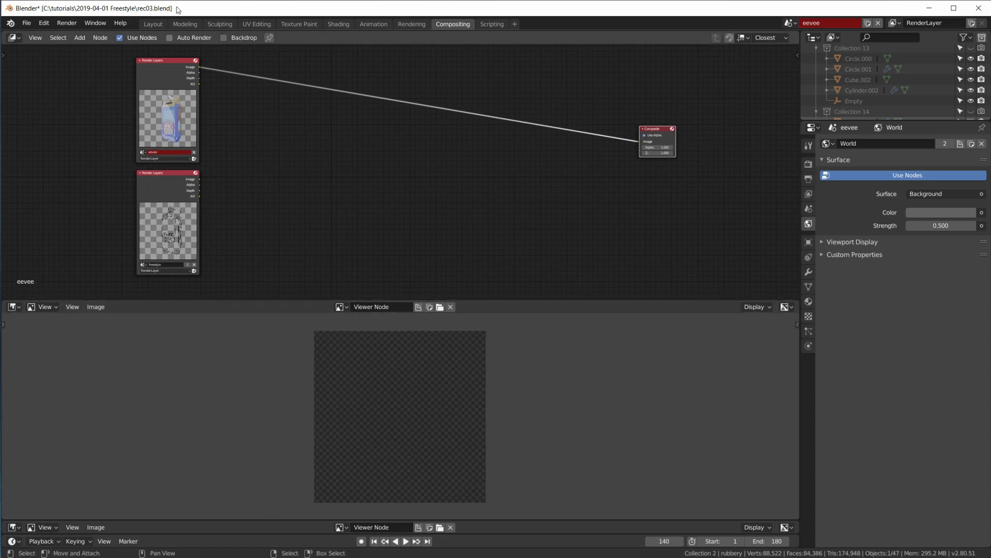
- Preview the freestyle render layer in a Viewer node placed beside Composite
click(156, 61)
ctrl+shift+click(160, 62)
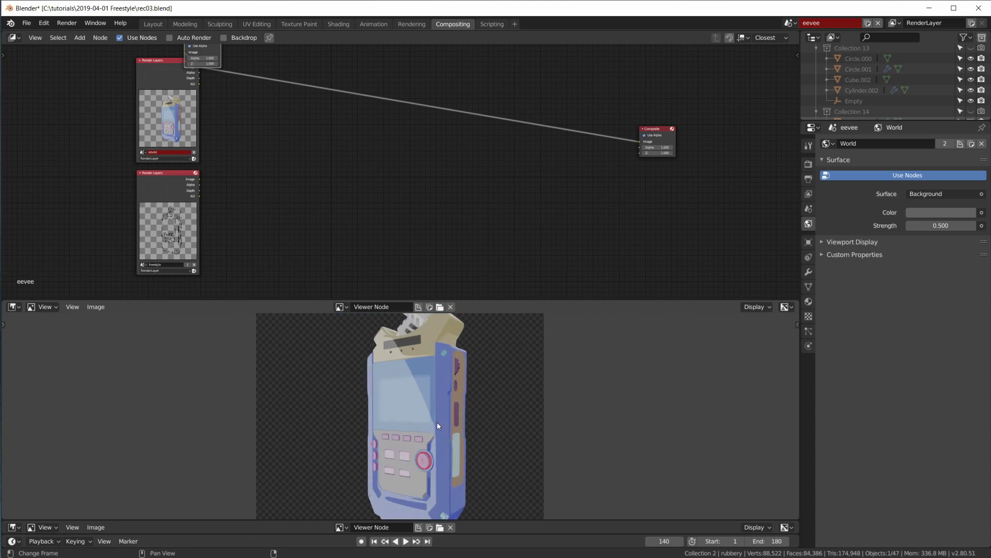
ctrl+shift+click(165, 180)
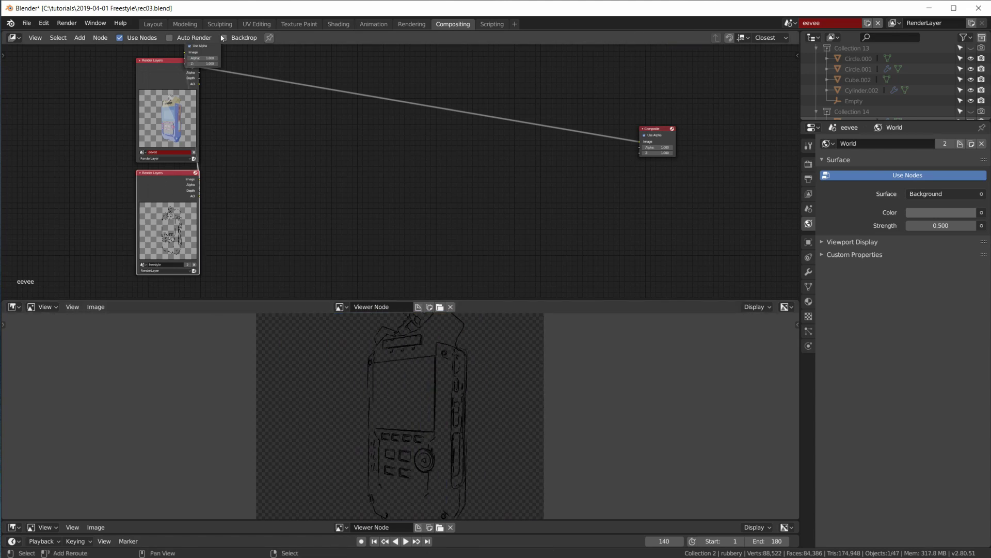
drag(209, 49, 649, 179)
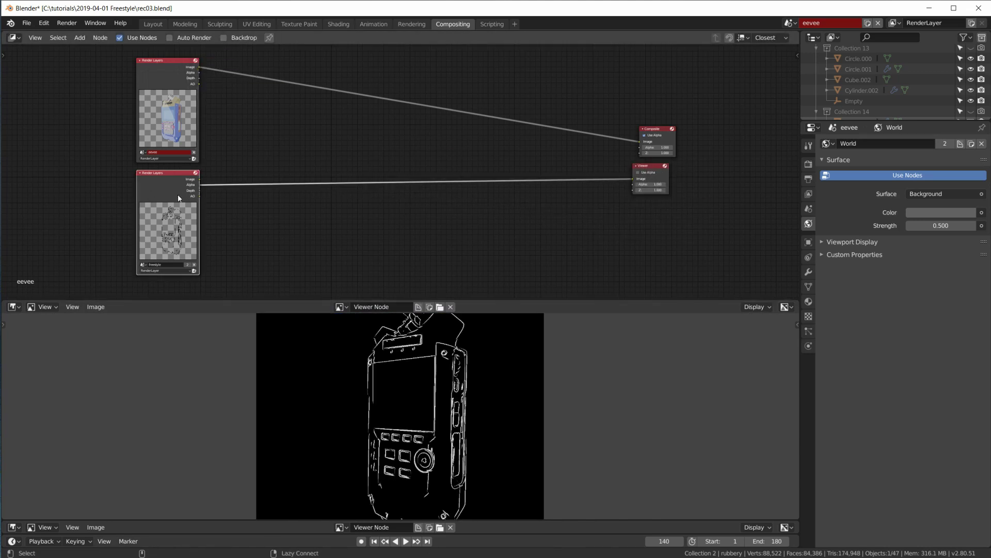
- Preview the Freestyle Image output and insert an Alpha Over node layering the Freestyle lines
ctrl+shift+click(158, 185)
ctrl+shift+click(158, 186)
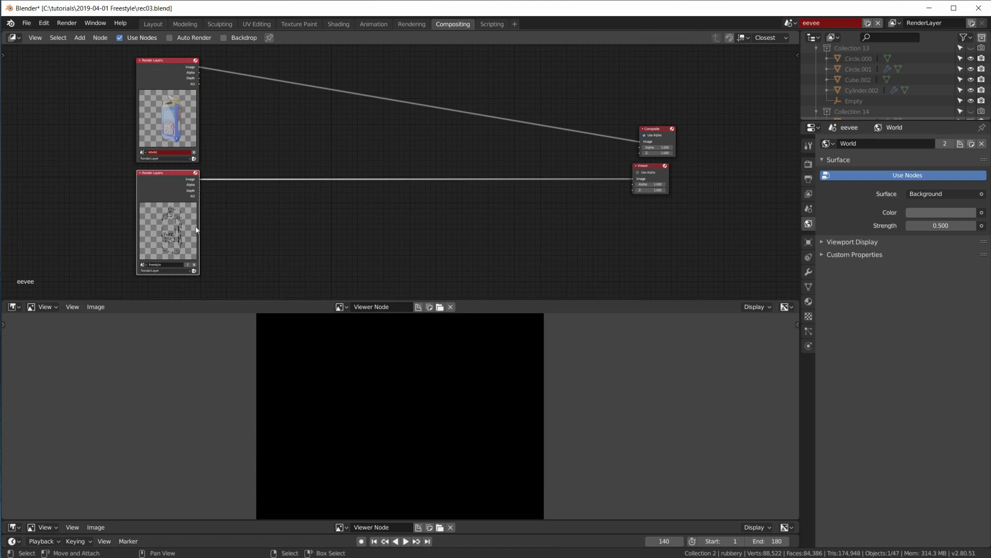
key(shift+a)
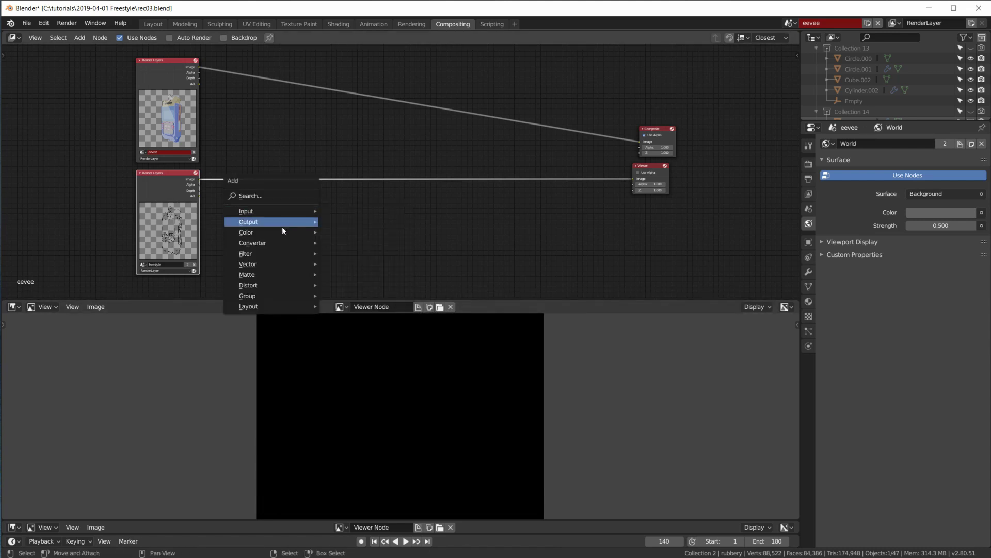
mouse_move(278, 231)
click(343, 230)
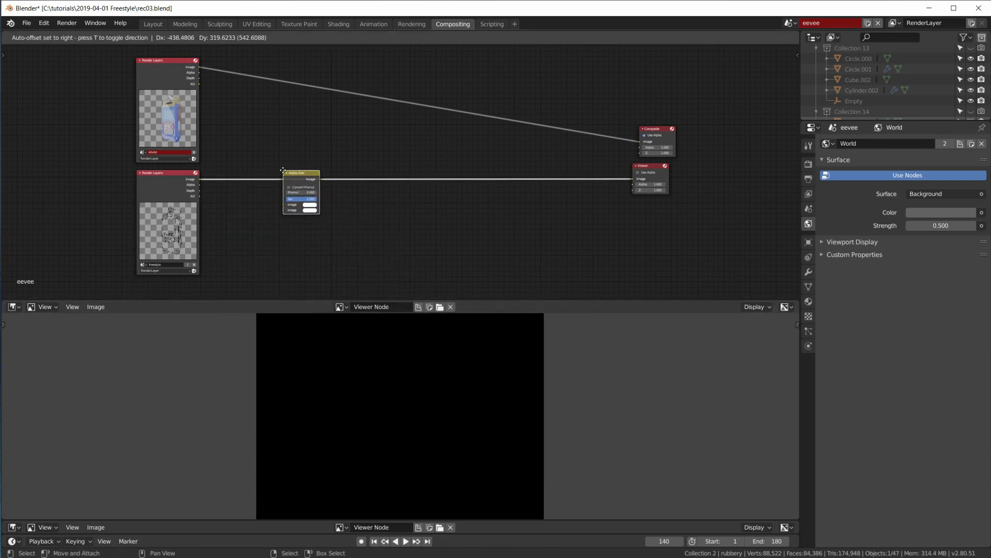
click(283, 170)
drag(285, 204, 285, 210)
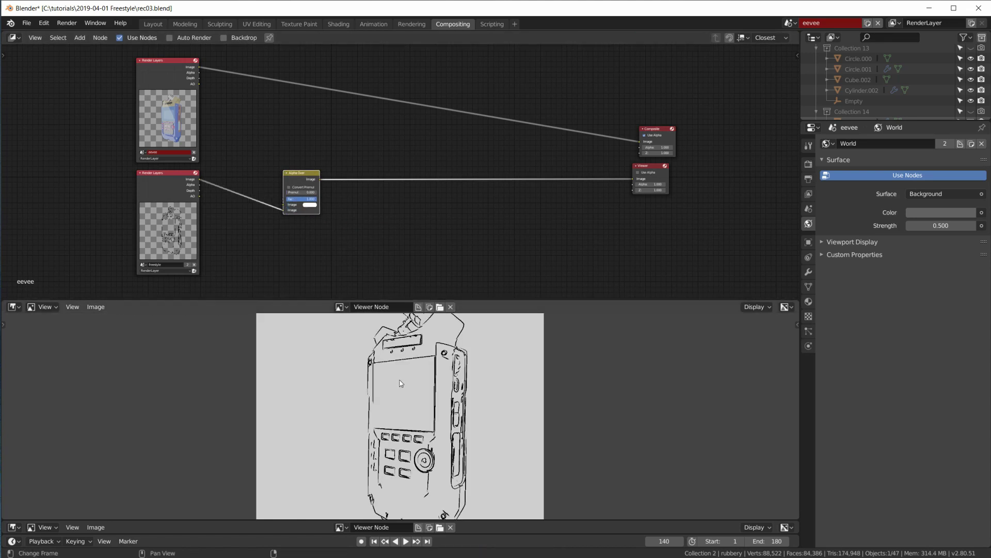
- Move the Alpha Over node aside, delete it, and show the eevee render in the Viewer
scroll(400, 383, up, 3)
scroll(460, 442, down, 4)
scroll(460, 443, up, 3)
scroll(459, 442, down, 3)
drag(302, 184, 374, 172)
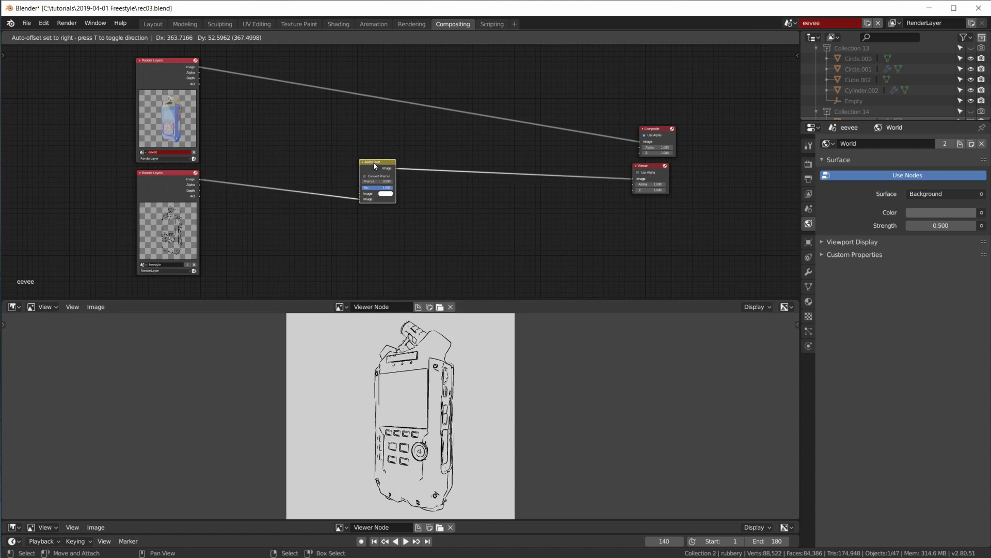
key(x)
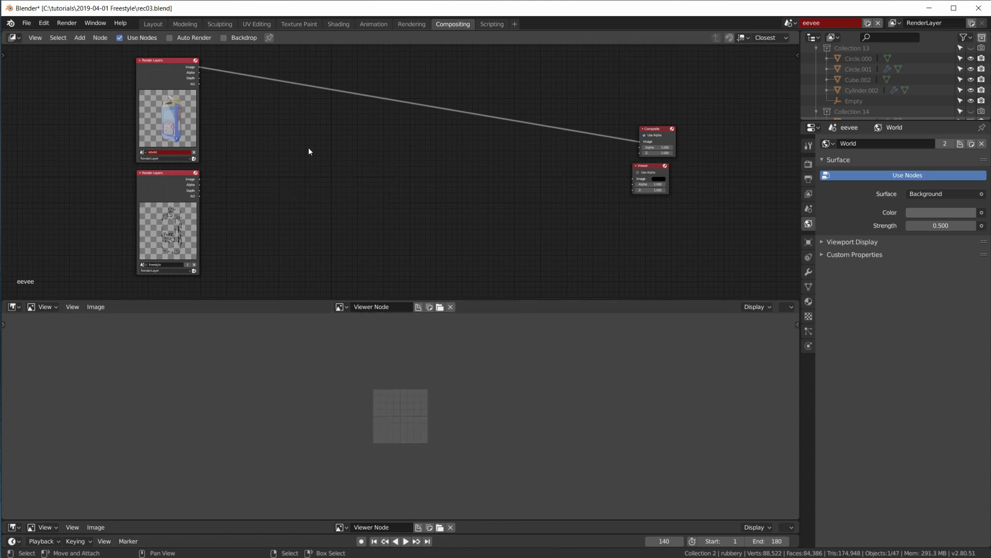
ctrl+shift+click(172, 84)
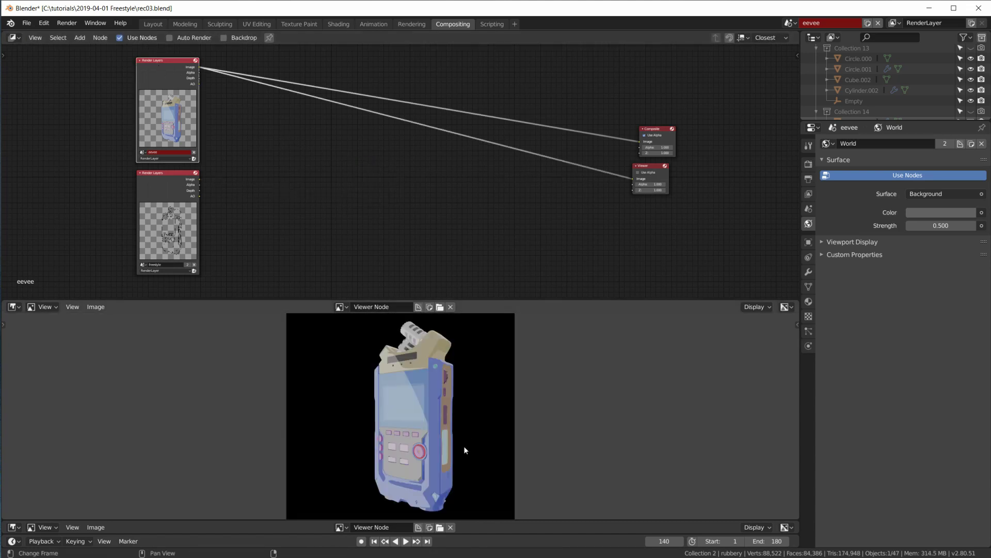
- Enlarge the image preview area and pan it and the node tree to frame the eevee recorder render
scroll(464, 447, up, 3)
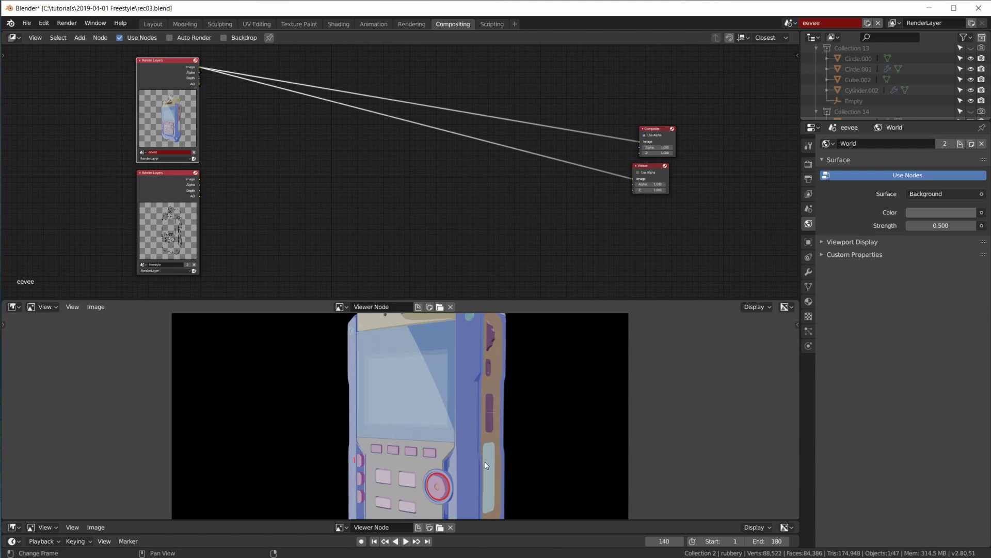
middle_drag(495, 422, 501, 481)
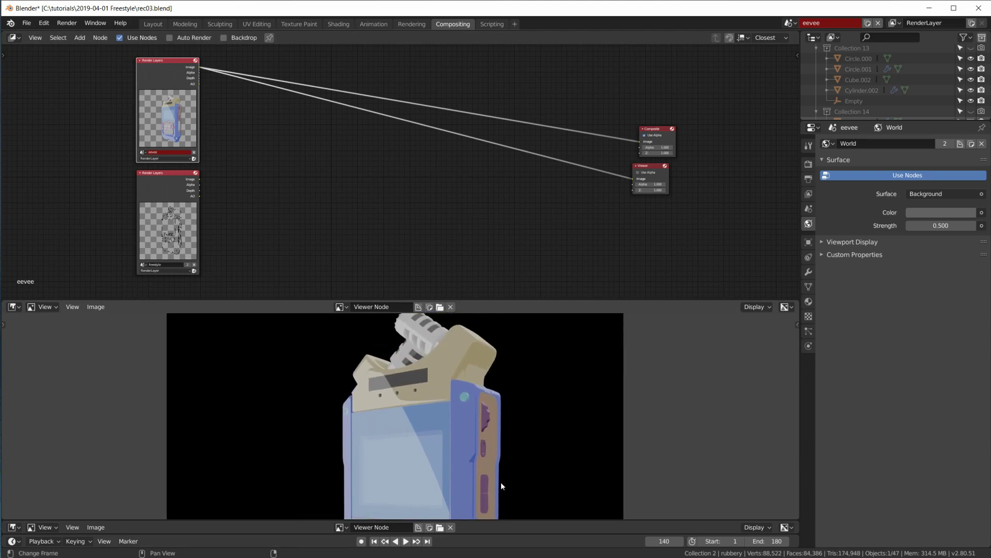
drag(472, 299, 476, 247)
middle_drag(314, 139, 328, 154)
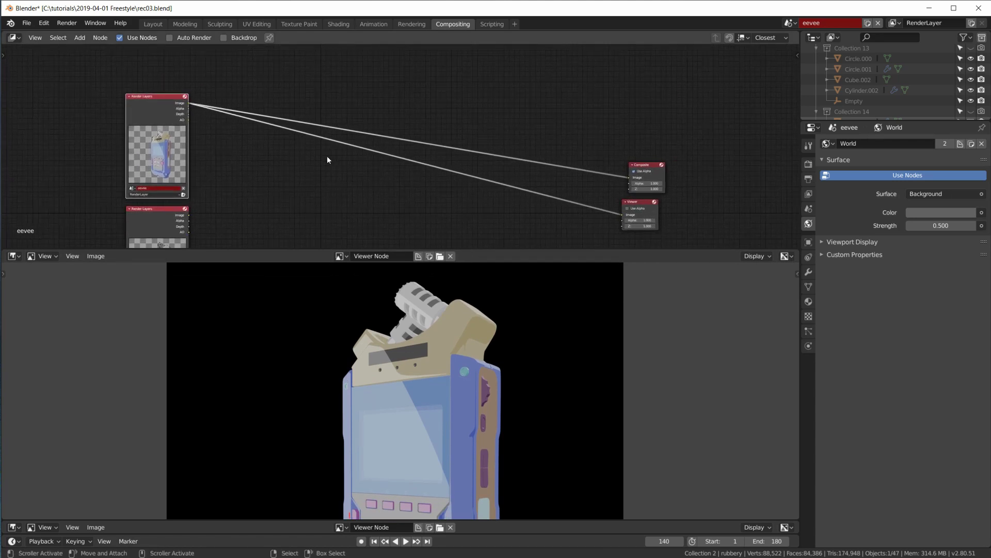
scroll(328, 156, up, 1)
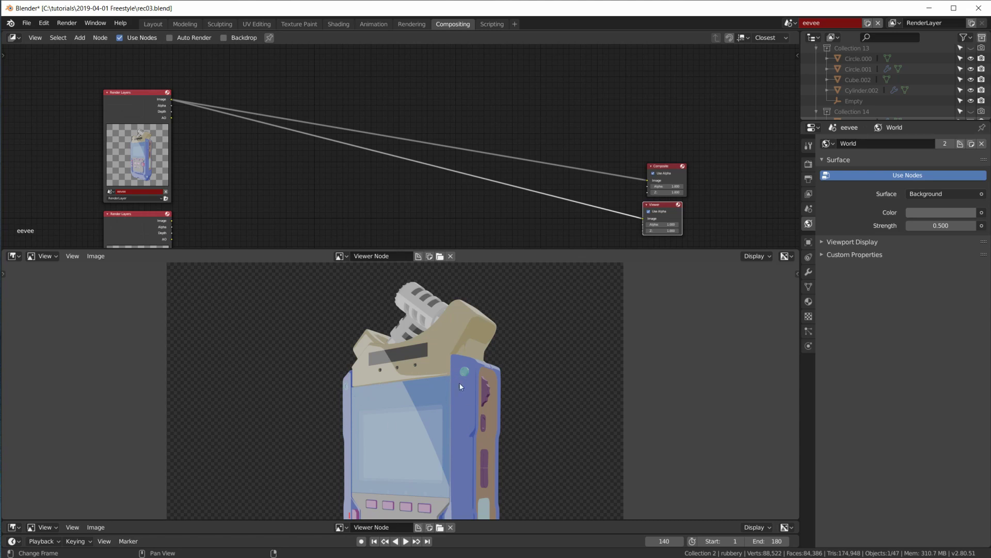
scroll(460, 386, up, 3)
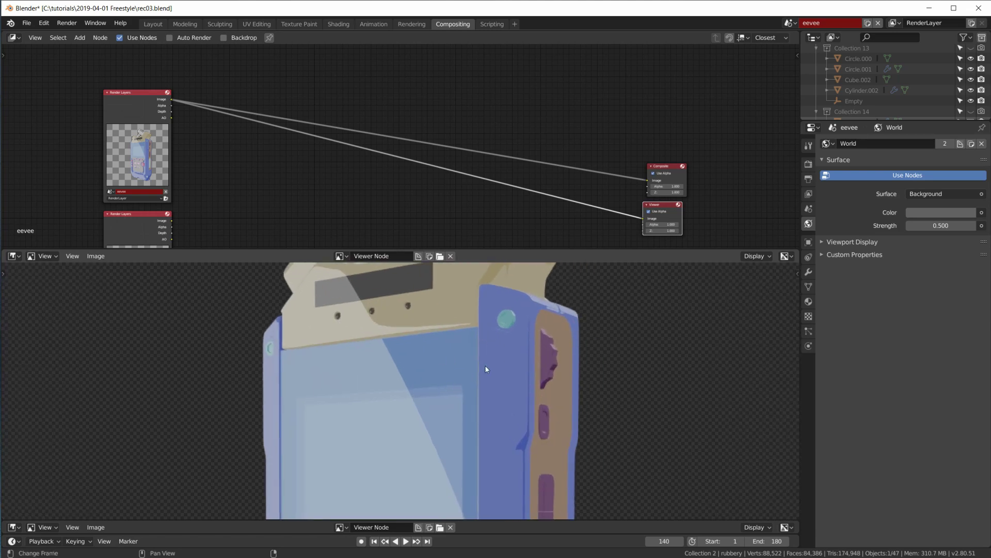
scroll(479, 461, down, 3)
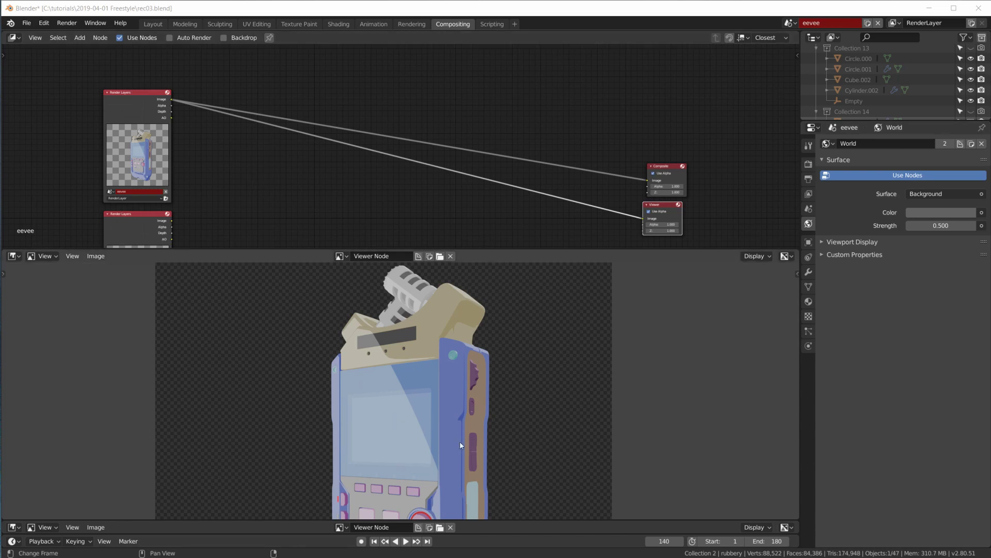
middle_drag(441, 454, 427, 455)
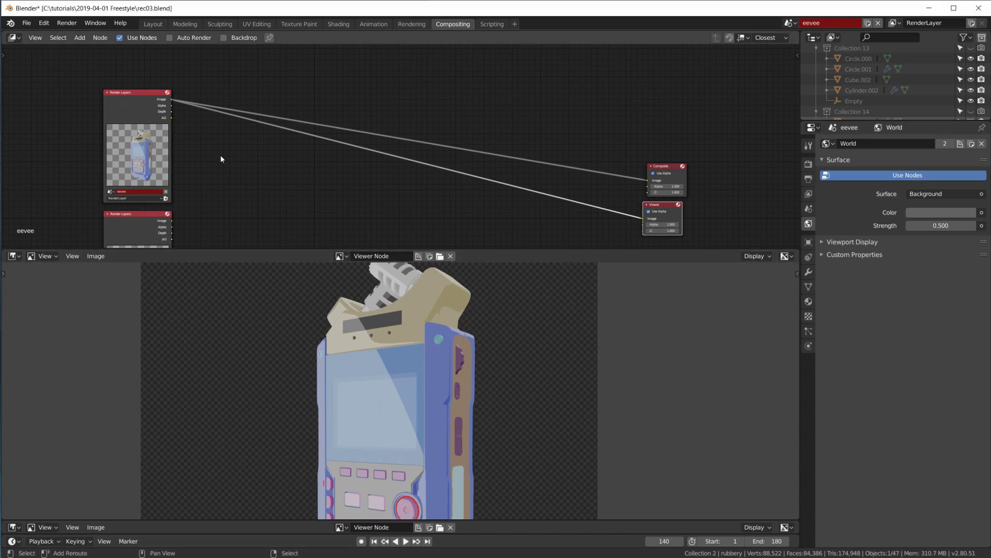
- Add a Texture input node to the eevee compositor tree
key(shift+a)
mouse_move(203, 133)
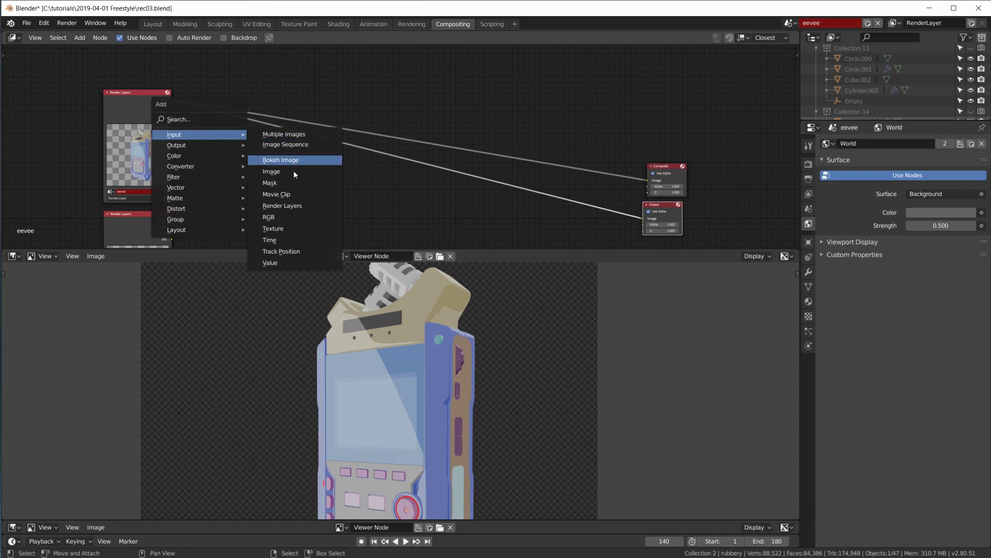
click(307, 228)
click(237, 156)
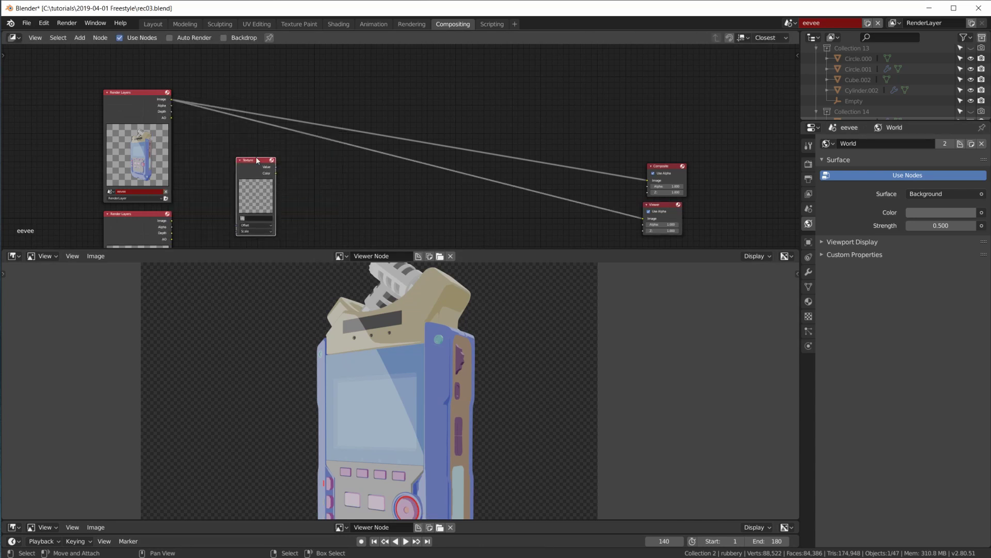
scroll(278, 176, up, 3)
middle_drag(285, 205, 362, 151)
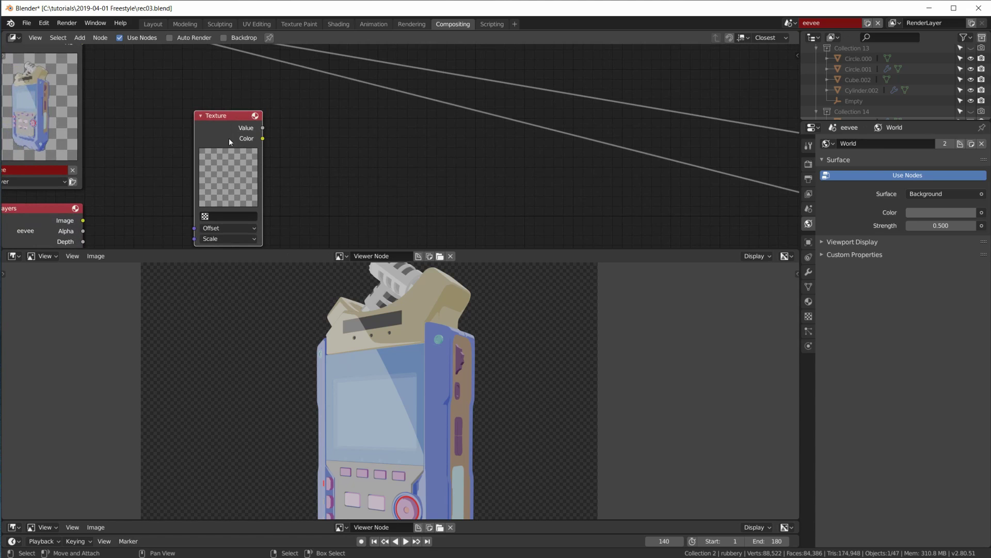
- Assign the Clouds texture Texture.000 to the Texture node and check it in the texture settings
click(807, 320)
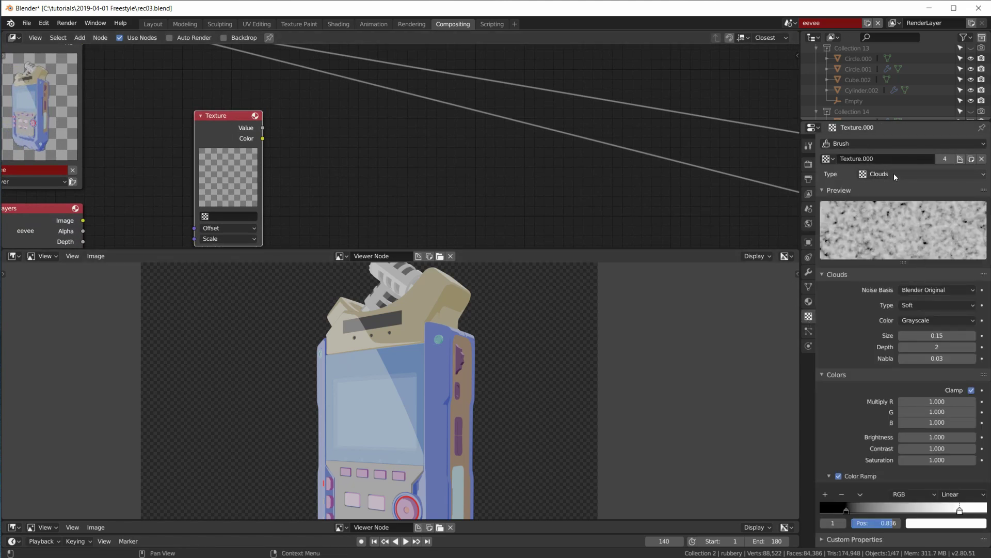
click(228, 215)
click(227, 230)
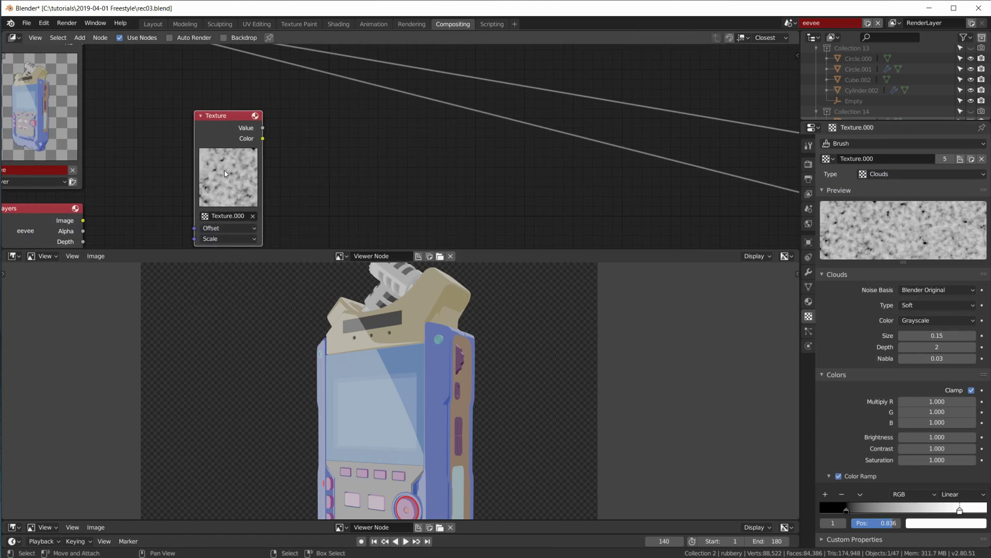
scroll(342, 153, down, 3)
scroll(344, 170, down, 2)
scroll(444, 98, up, 2)
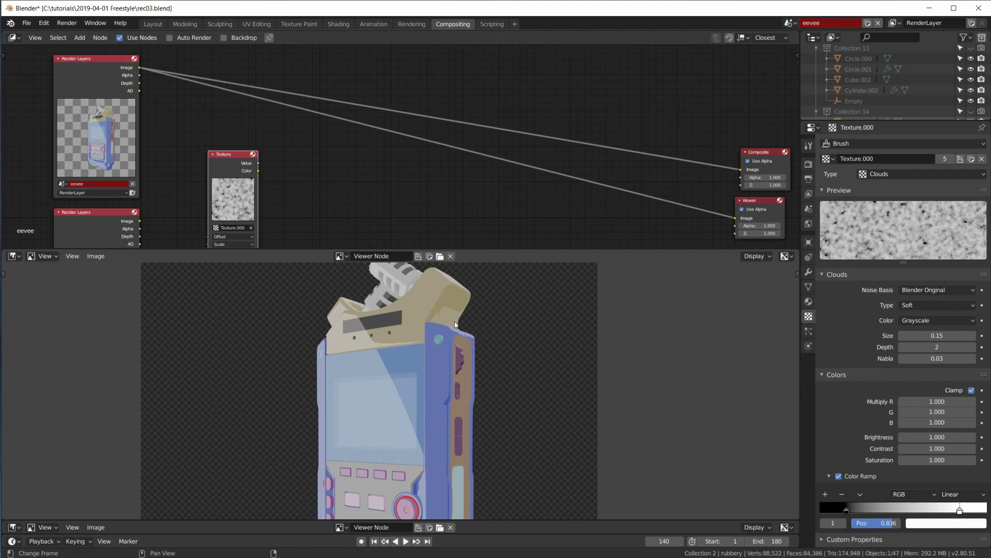
key(shift+a)
- Insert a Displace node on the Render Layers–Viewer link
mouse_move(334, 244)
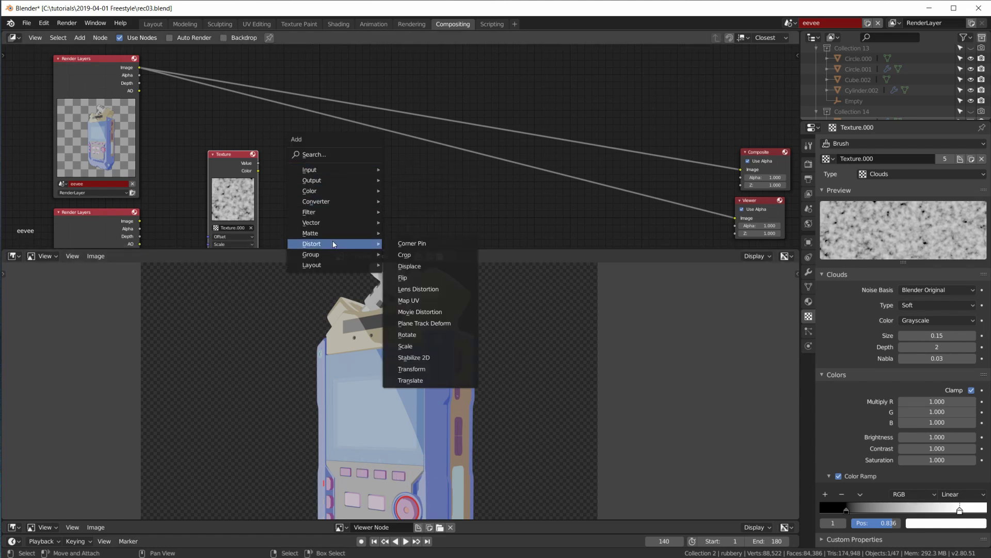
click(410, 266)
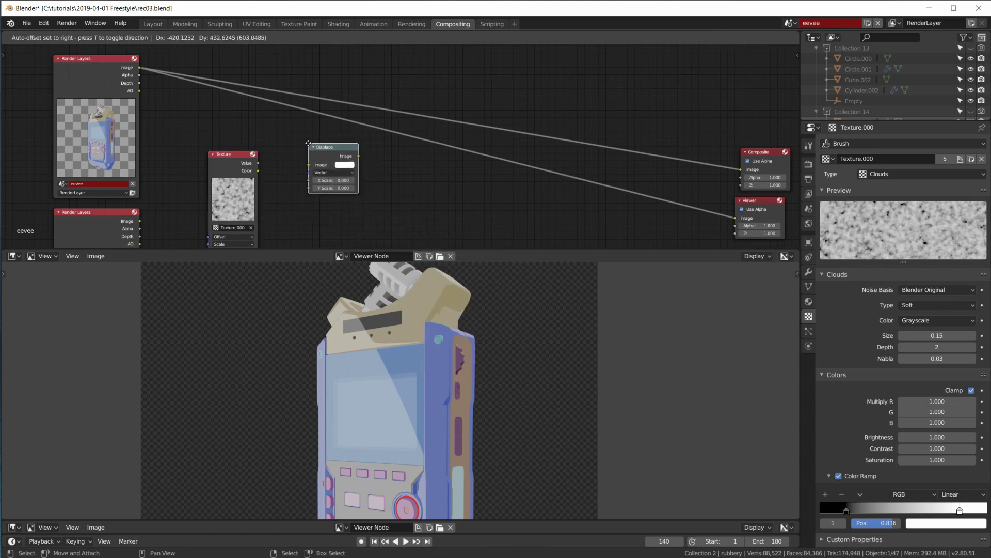
click(299, 108)
key(g)
click(360, 152)
scroll(361, 152, up, 2)
middle_drag(256, 177, 268, 148)
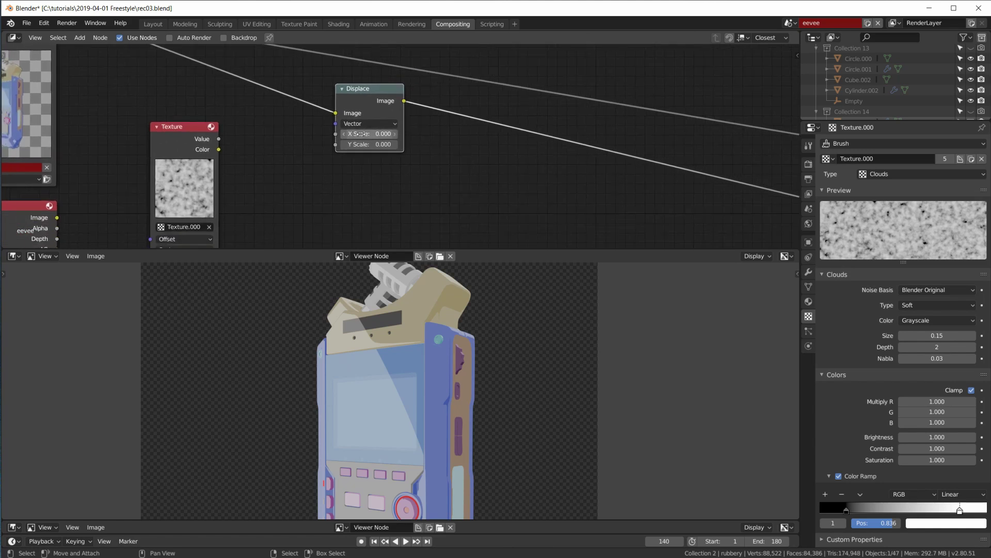
- Connect the Texture Color output to Displace X Scale and tidy the Texture and Displace nodes
drag(219, 150, 335, 141)
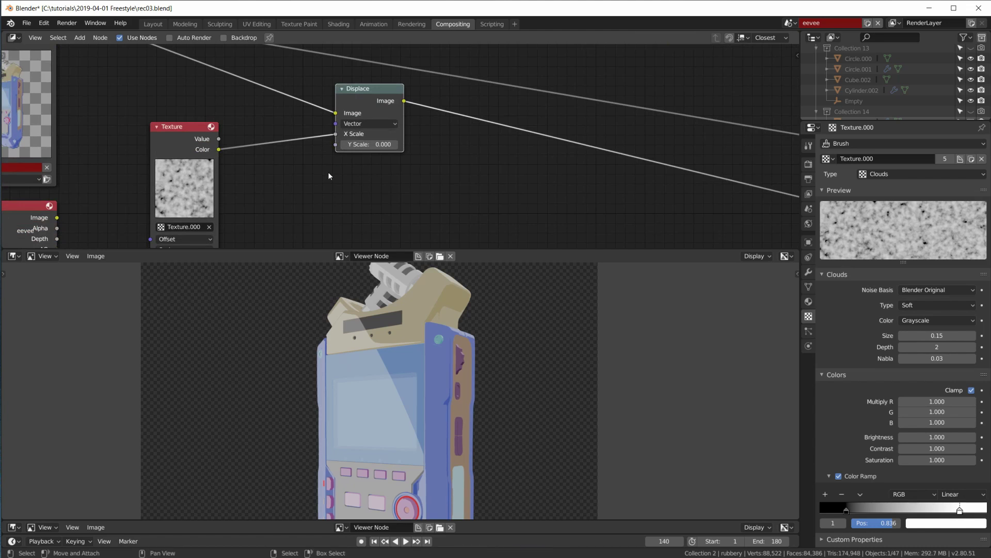
drag(194, 154, 194, 148)
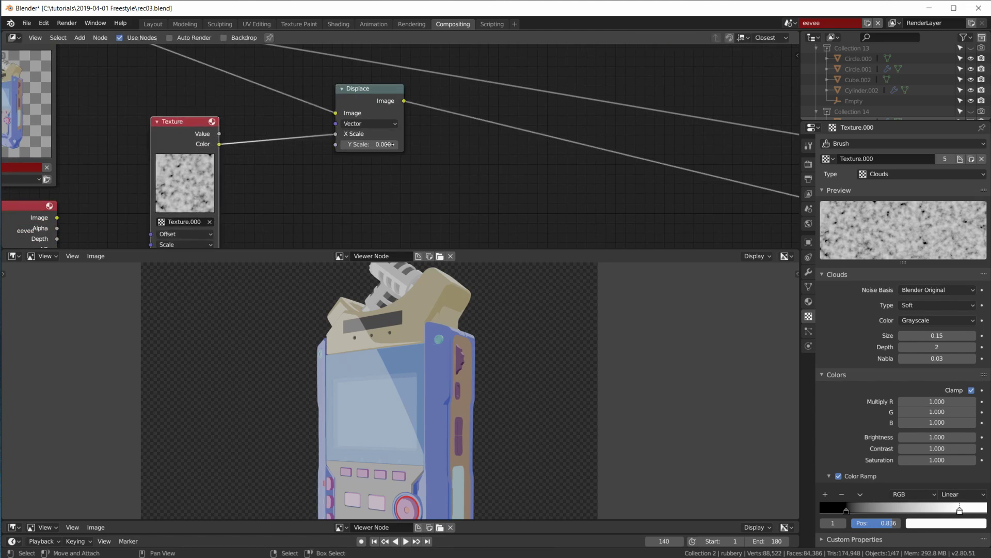
drag(367, 95, 395, 91)
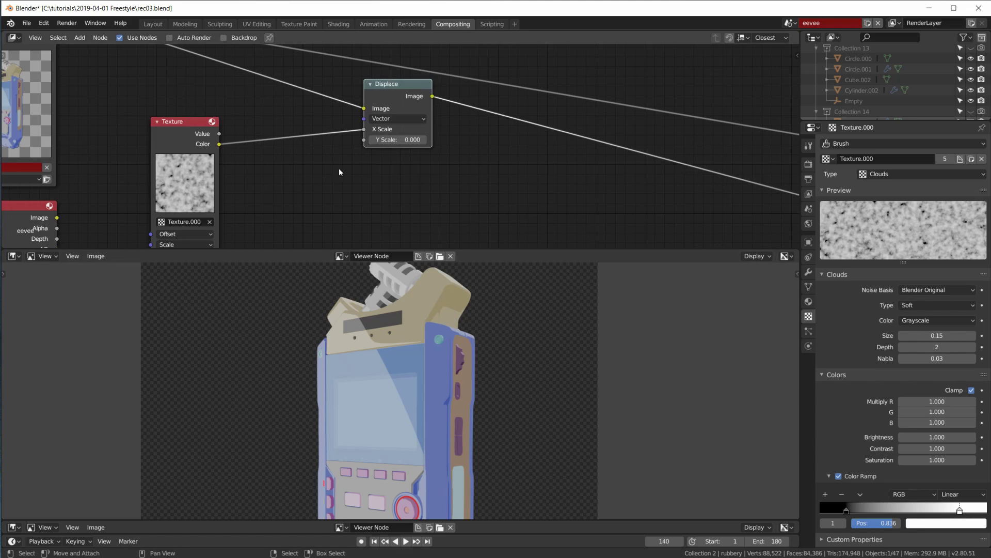
key(shift+a)
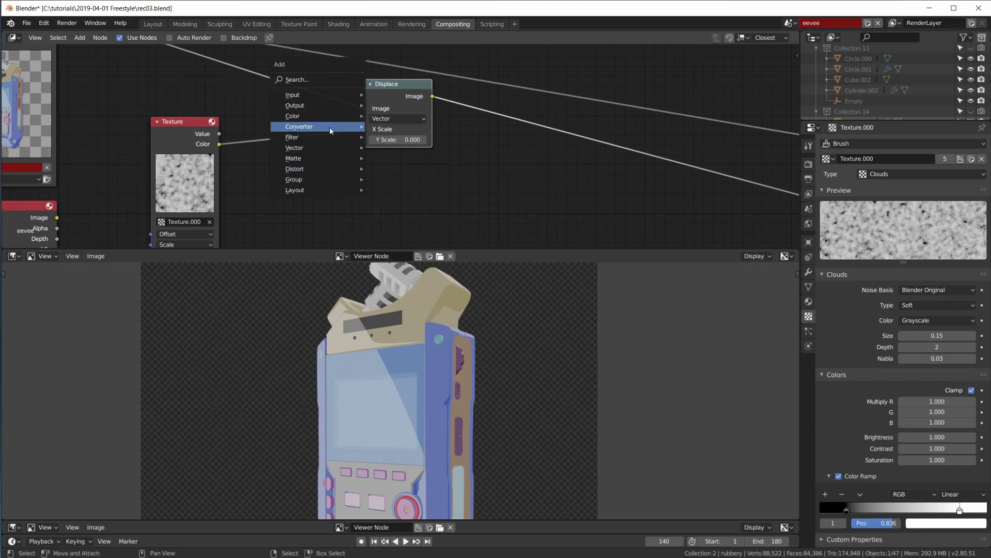
mouse_move(328, 126)
key(Escape)
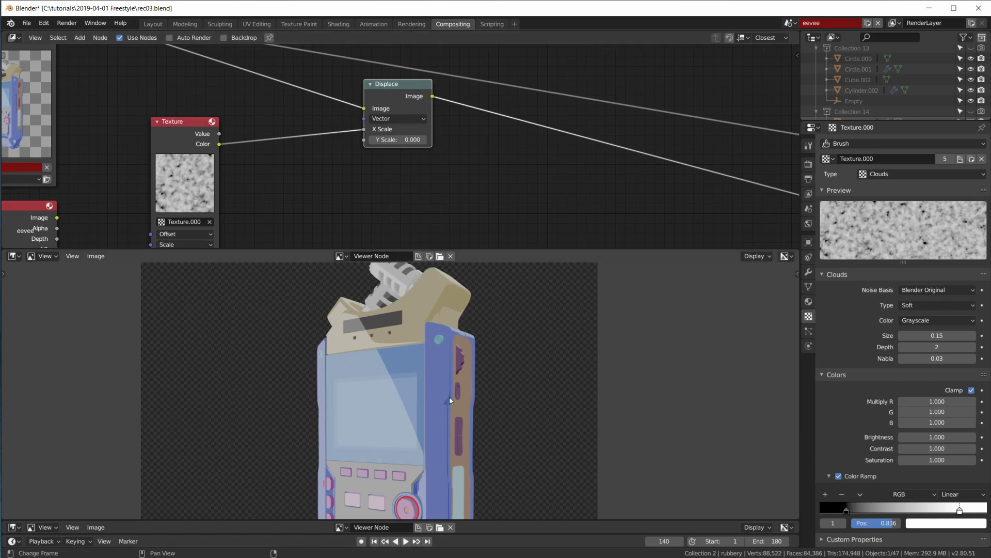
- Insert a Math node set to Multiply by 10 between the texture and Displace X Scale
key(shift+a)
mouse_move(308, 173)
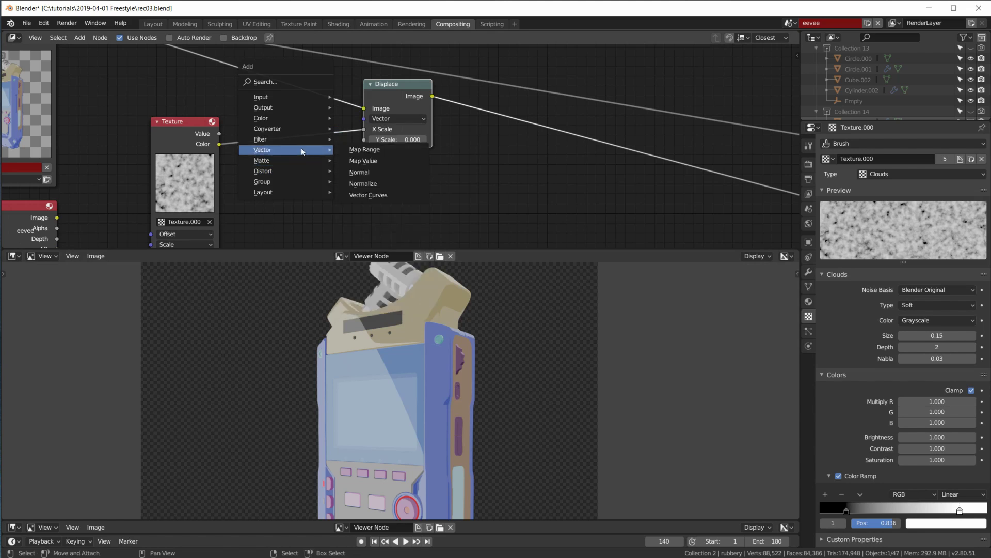
mouse_move(295, 133)
click(383, 209)
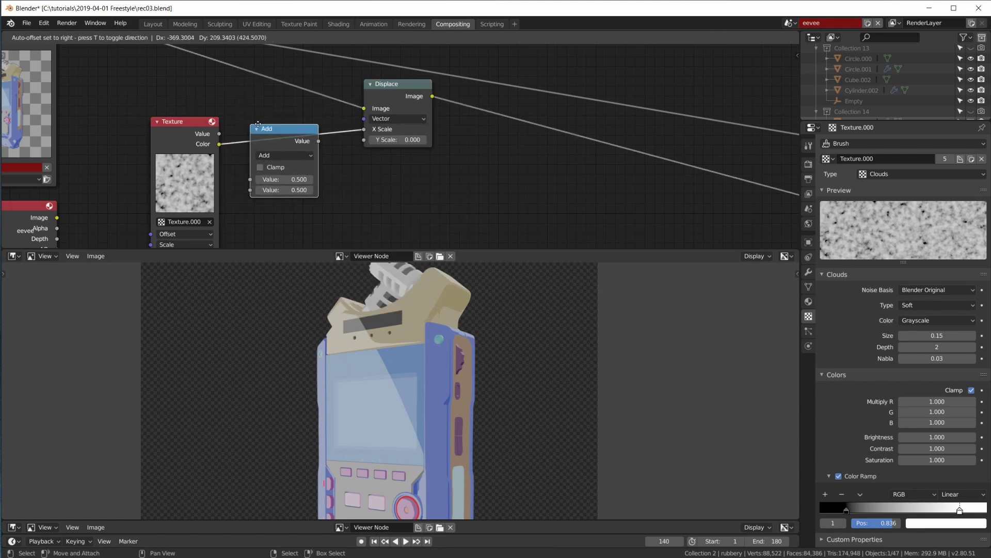
click(267, 131)
click(298, 154)
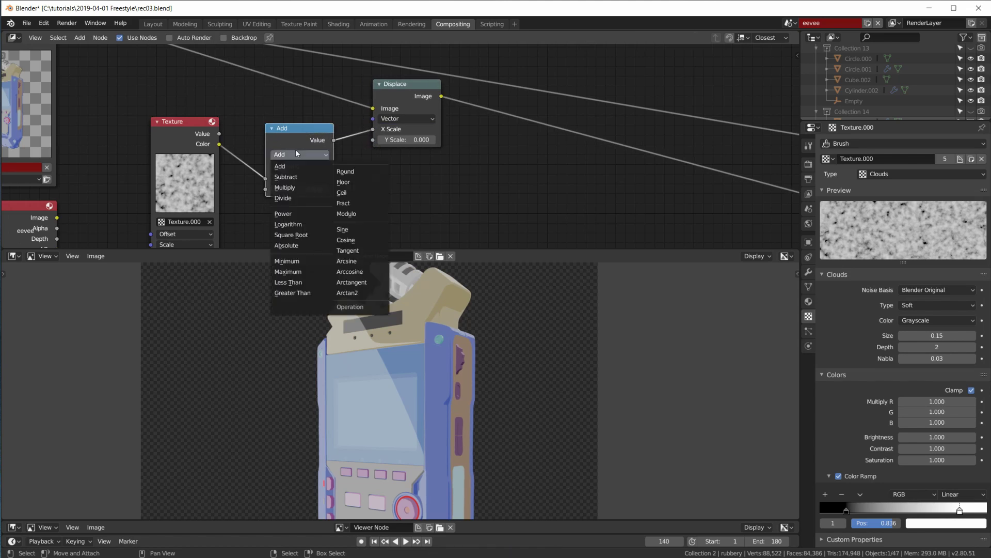
click(289, 187)
click(297, 189)
text(5)
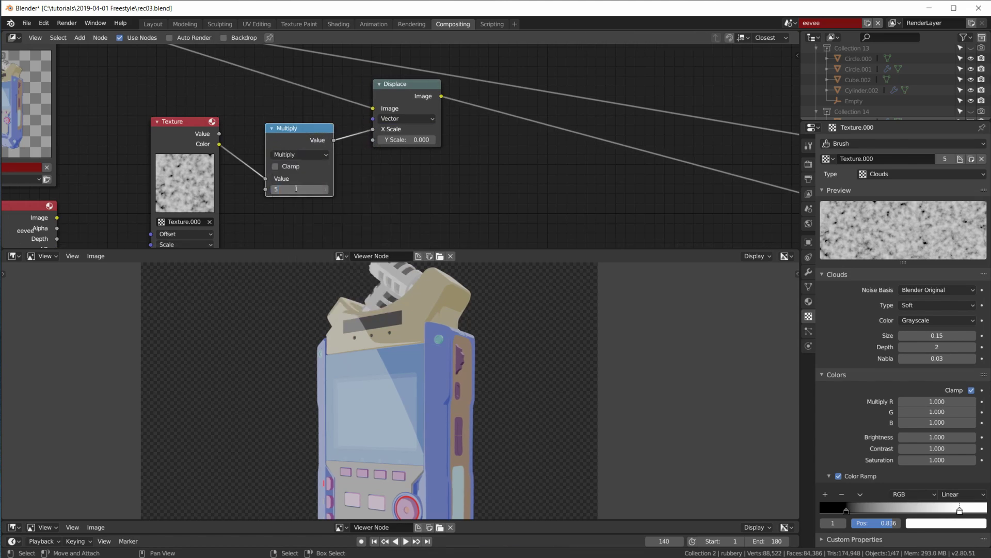
text(.0)
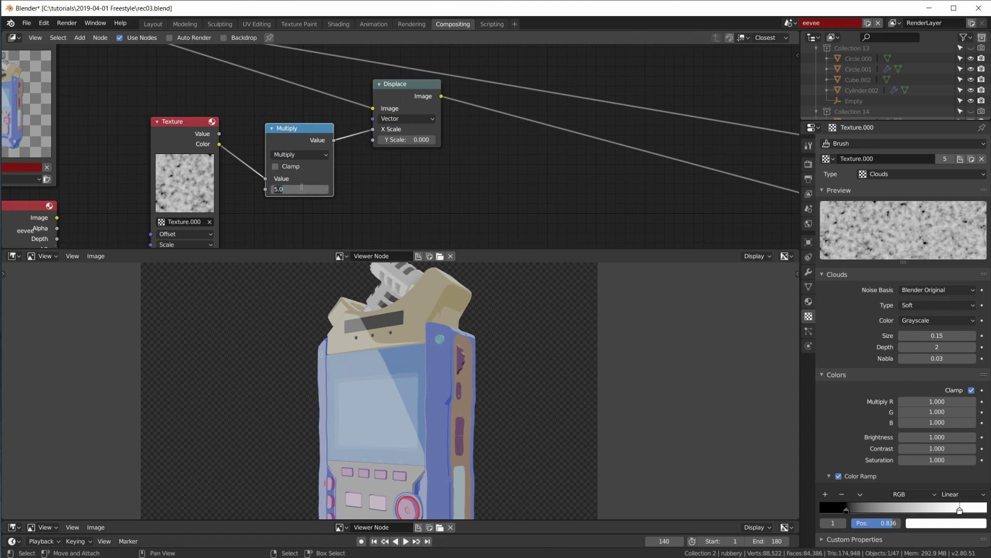
key(Return)
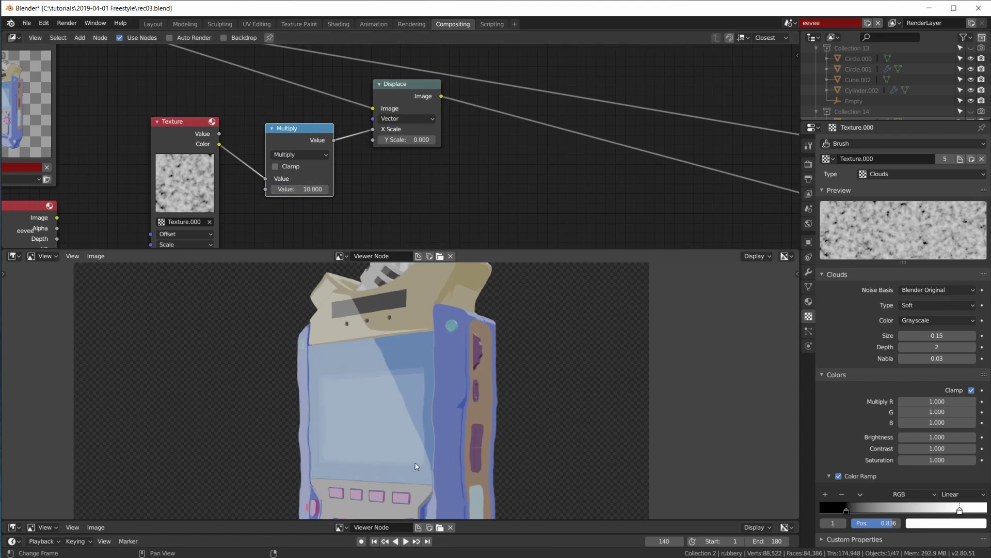
- Rearrange the Texture, Multiply and Displace nodes into a tidy row while checking the warp
middle_drag(498, 436, 443, 398)
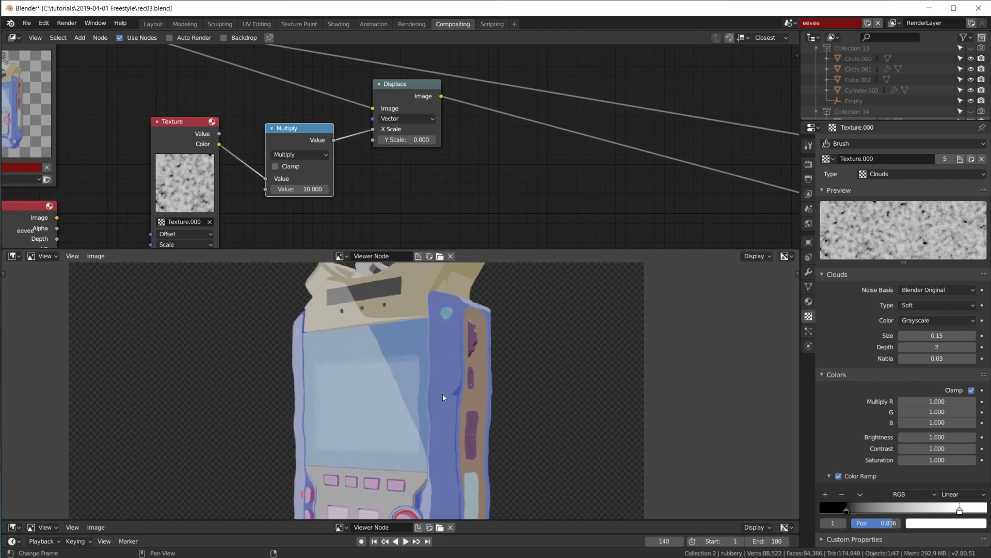
drag(292, 128, 296, 121)
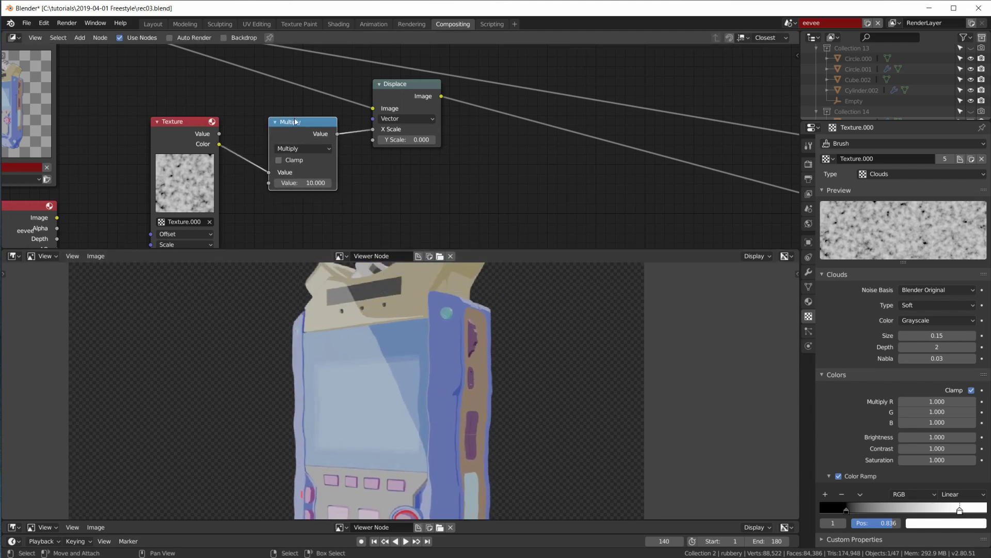
scroll(370, 167, down, 3)
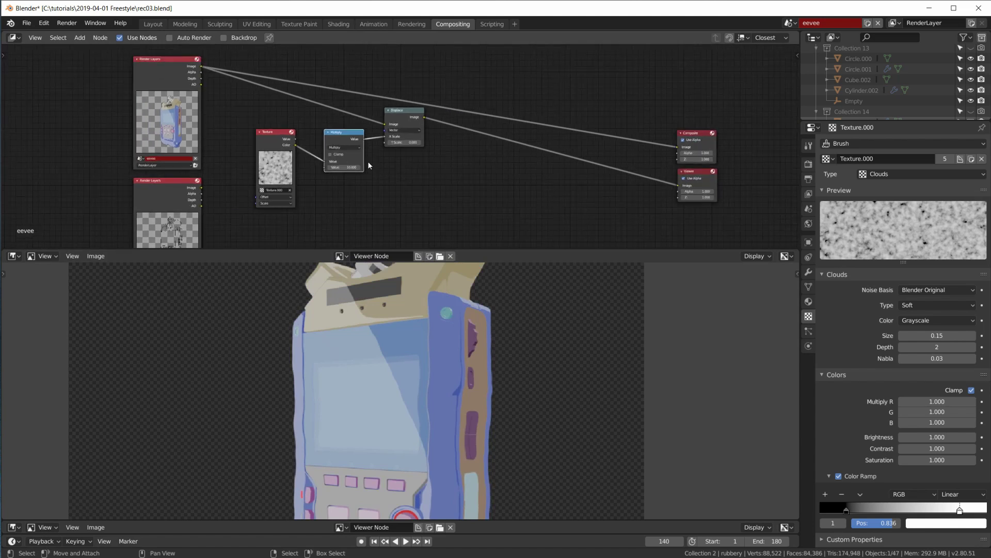
drag(402, 115, 446, 121)
drag(341, 132, 381, 138)
drag(279, 139, 255, 144)
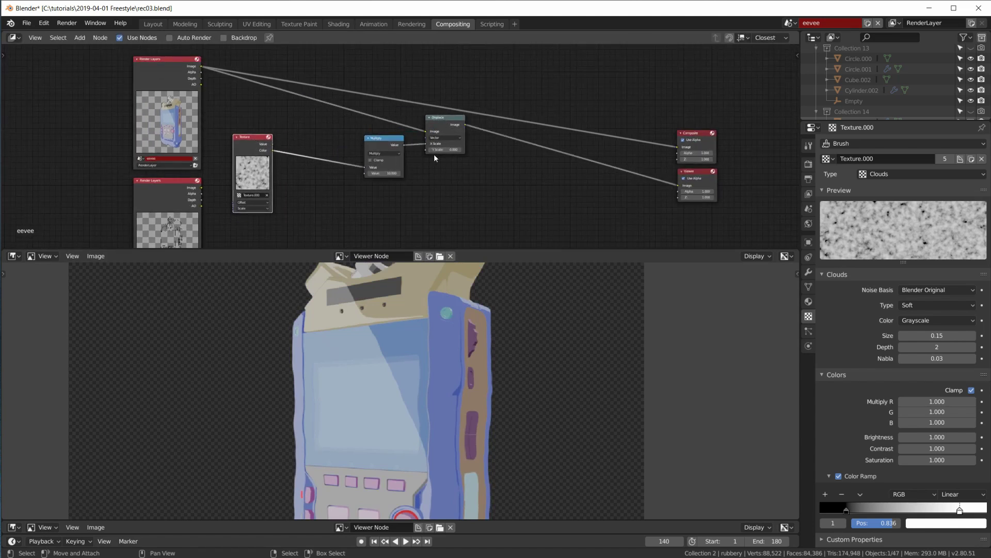
scroll(433, 154, up, 1)
scroll(478, 163, up, 1)
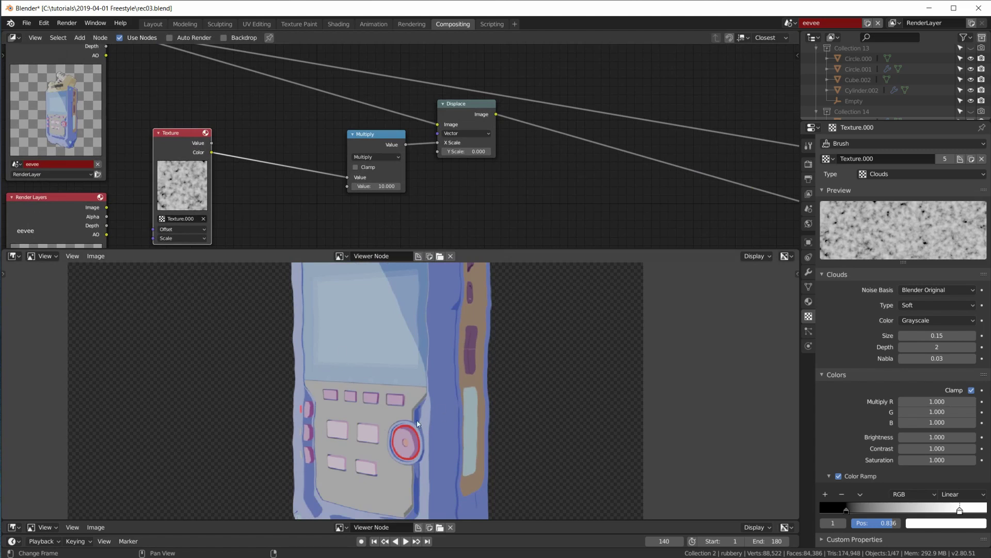
drag(371, 133, 364, 118)
- Duplicate the Multiply node, feed it the texture Color, set 7, and connect it to Displace Y Scale
key(shift+d)
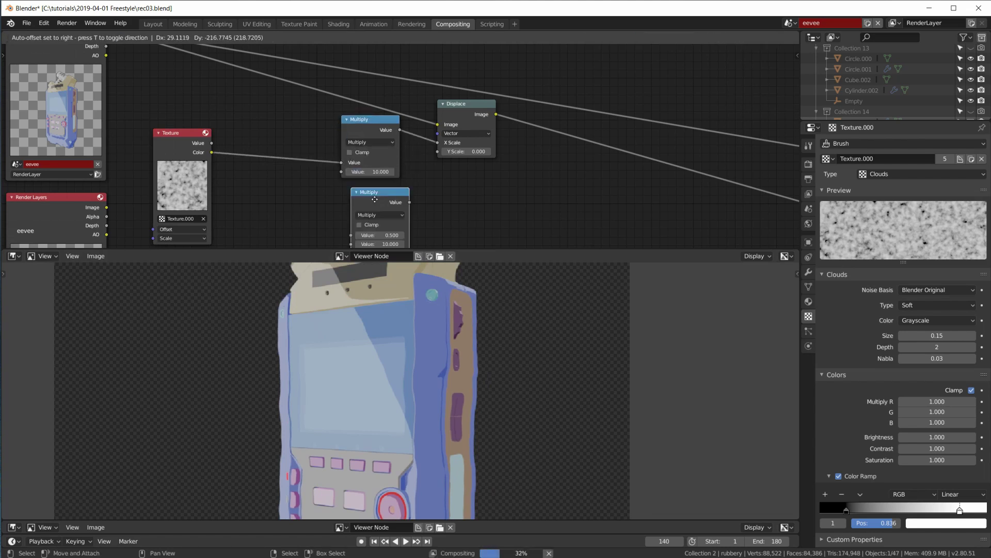
click(365, 195)
drag(211, 153, 342, 233)
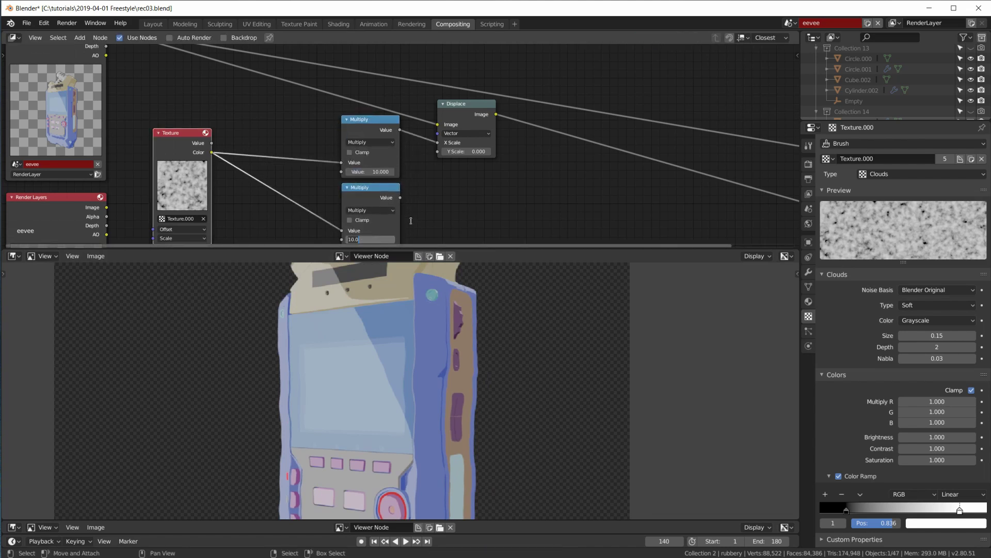
key(Return)
key(BackSpace)
key(BackSpace)
key(BackSpace)
text(7)
key(Return)
drag(401, 197, 413, 195)
drag(441, 152, 441, 152)
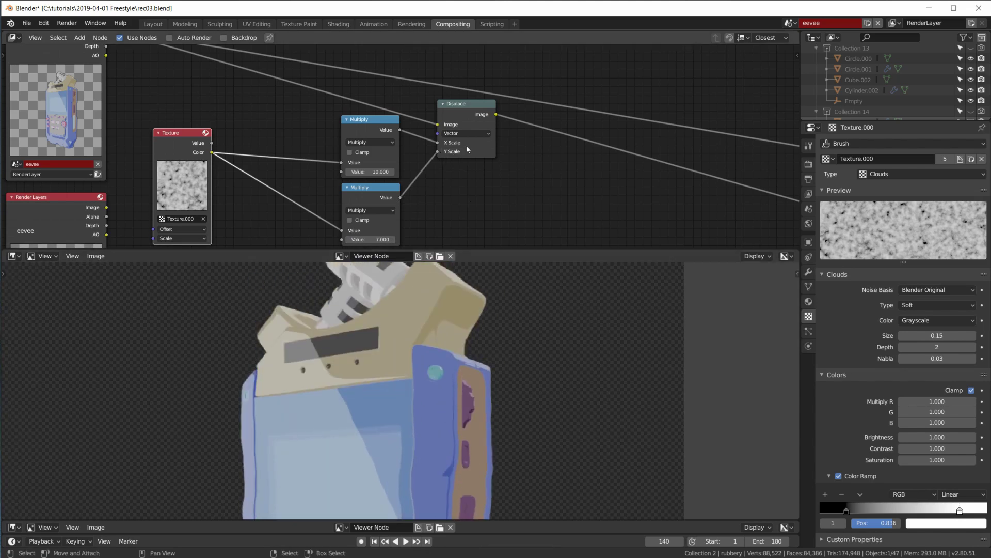
- Set the Displace vector X and Y values to 1m
scroll(466, 136, up, 1)
click(503, 129)
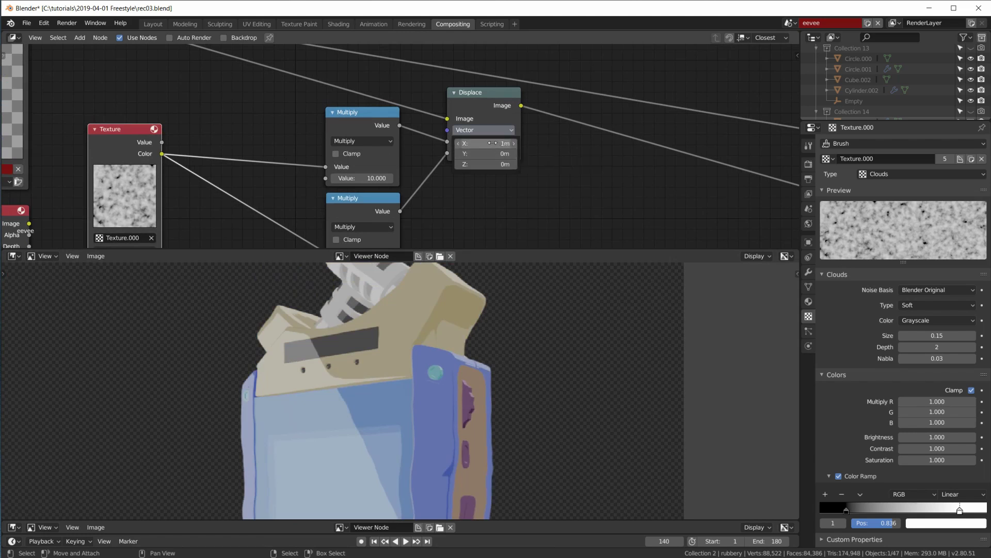
drag(503, 143, 505, 143)
click(492, 154)
text(1)
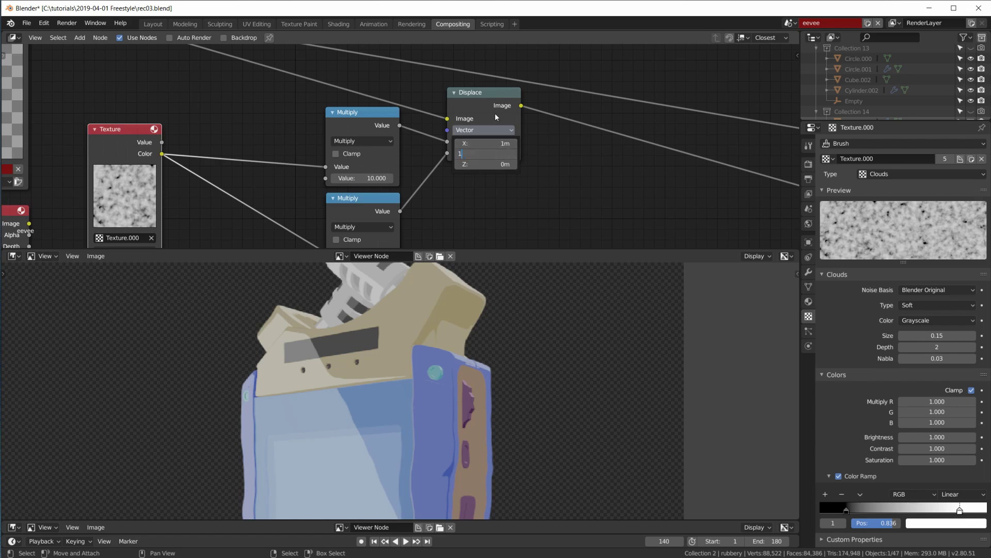
key(Return)
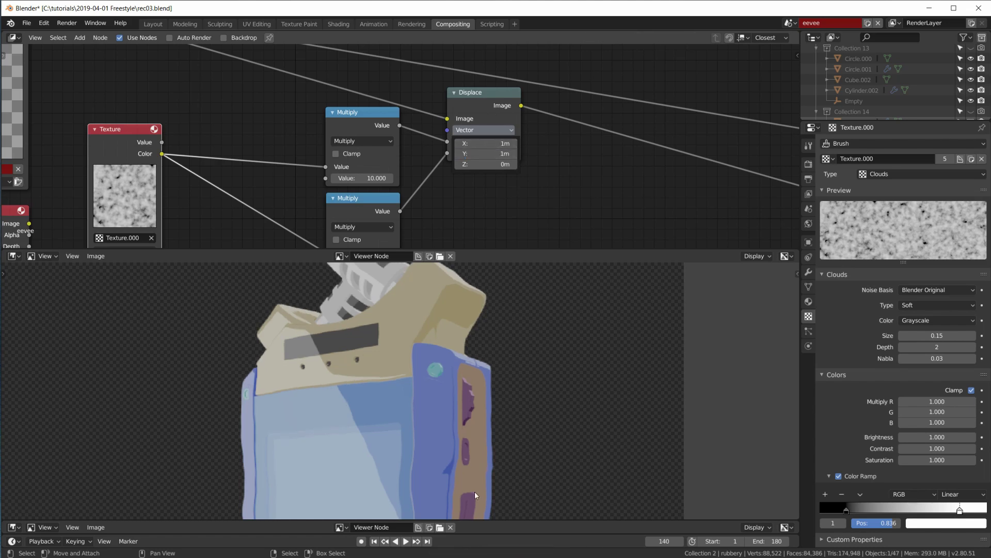
- Inspect the vertically warped recorder from top to bottom in the preview
scroll(482, 408, down, 3)
middle_drag(472, 445, 478, 346)
scroll(431, 370, up, 4)
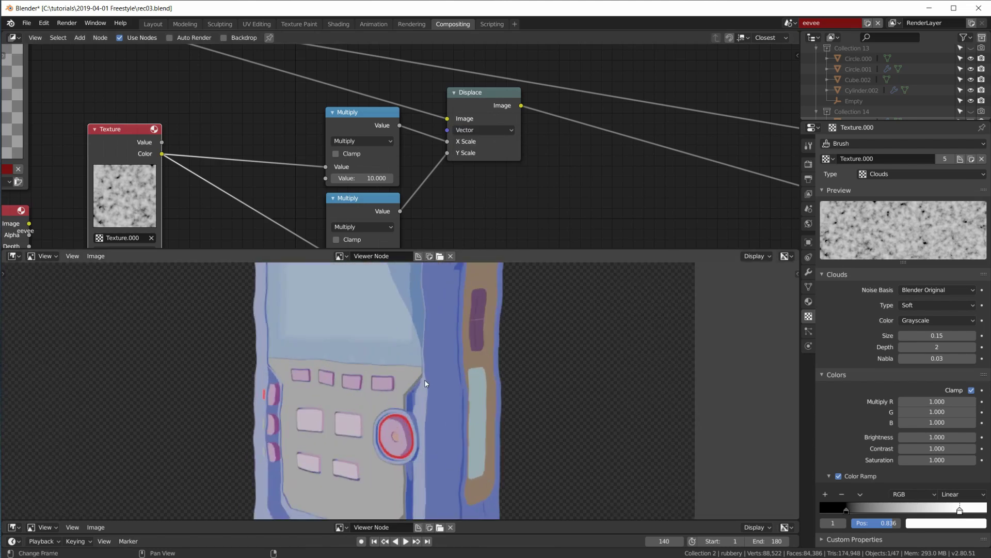
middle_drag(449, 503, 448, 514)
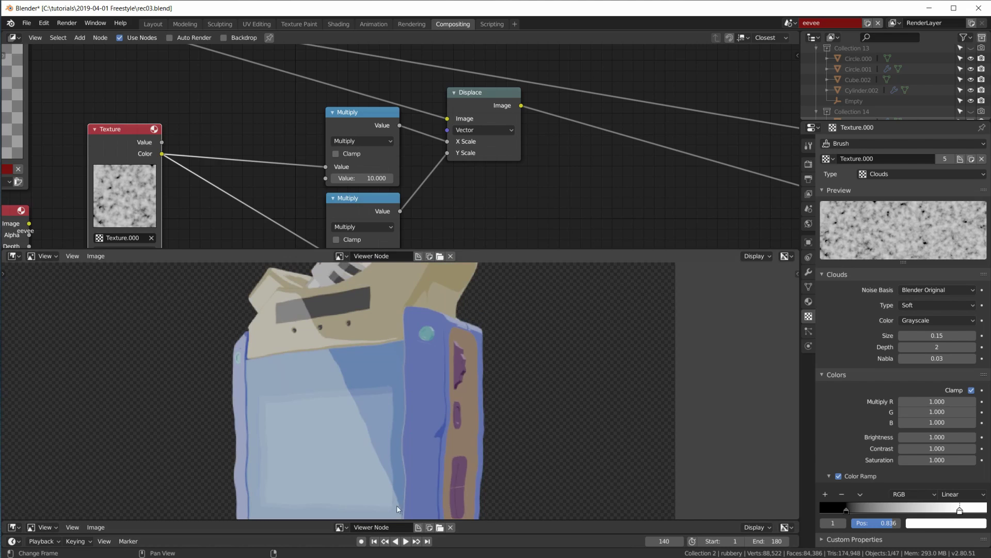
mouse_move(446, 392)
middle_down()
mouse_move(447, 497)
mouse_move(457, 330)
mouse_move(446, 404)
middle_up()
scroll(445, 404, down, 4)
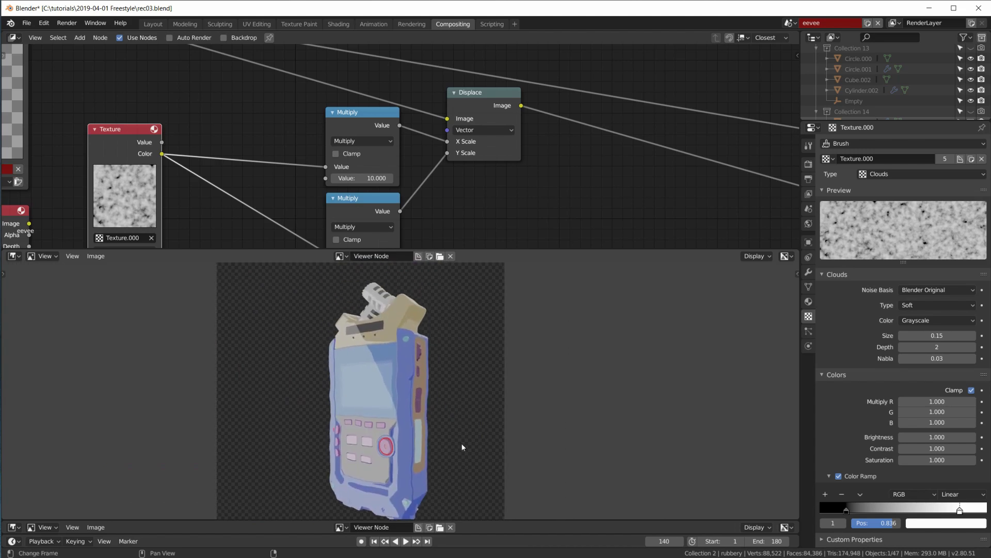
scroll(462, 443, up, 3)
scroll(473, 163, down, 3)
scroll(475, 157, up, 1)
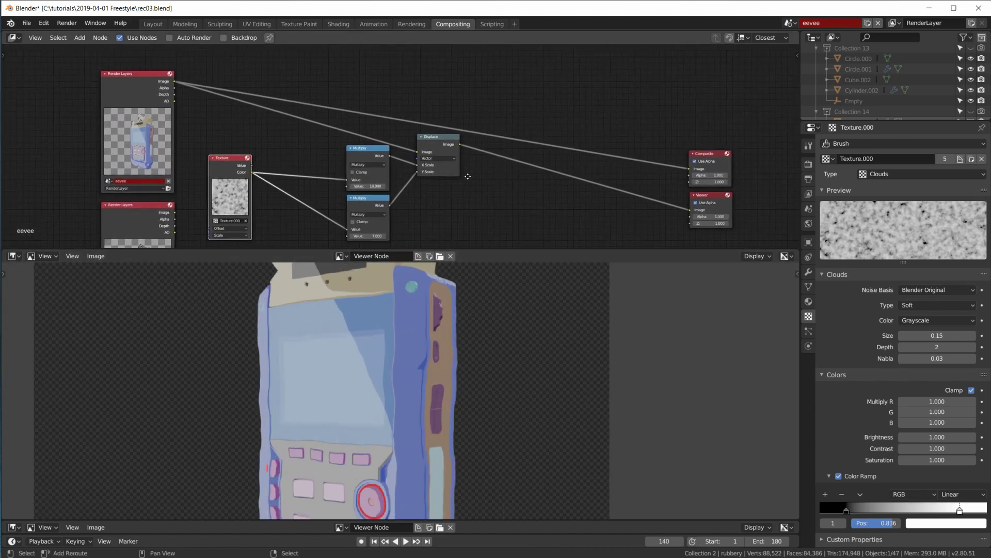
- Reposition the Texture and Displace nodes and insert a Blur node after Displace
key(g)
click(445, 132)
drag(445, 133, 448, 126)
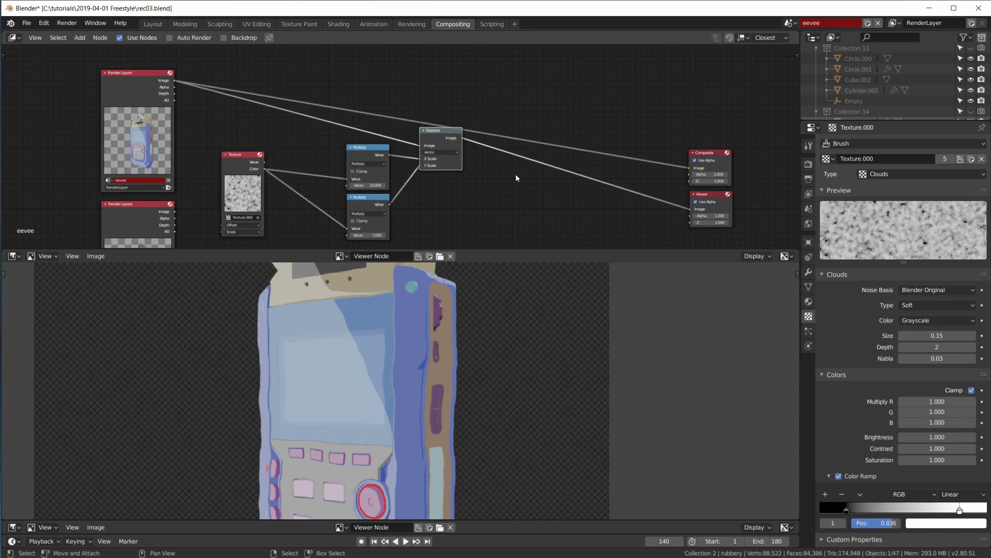
key(shift+a)
mouse_move(496, 198)
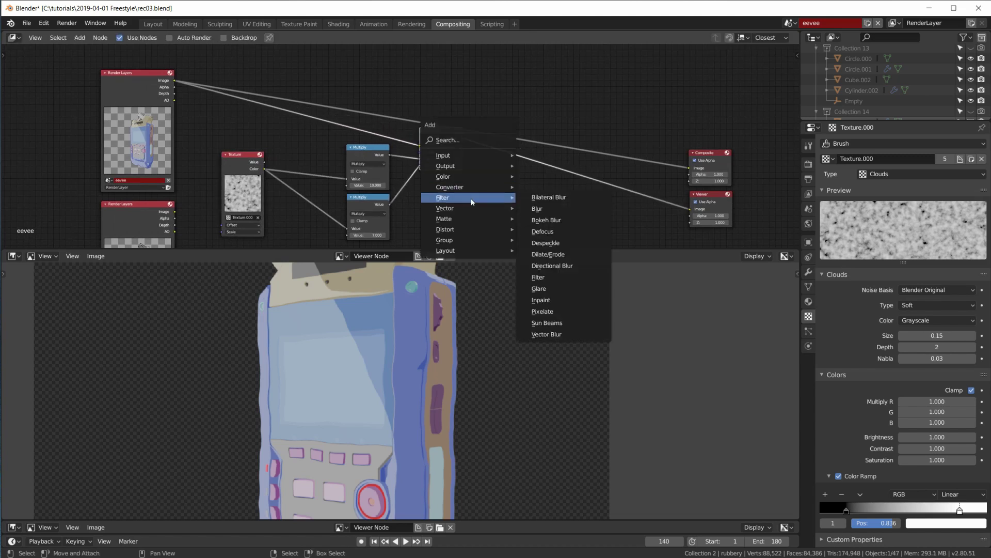
click(563, 209)
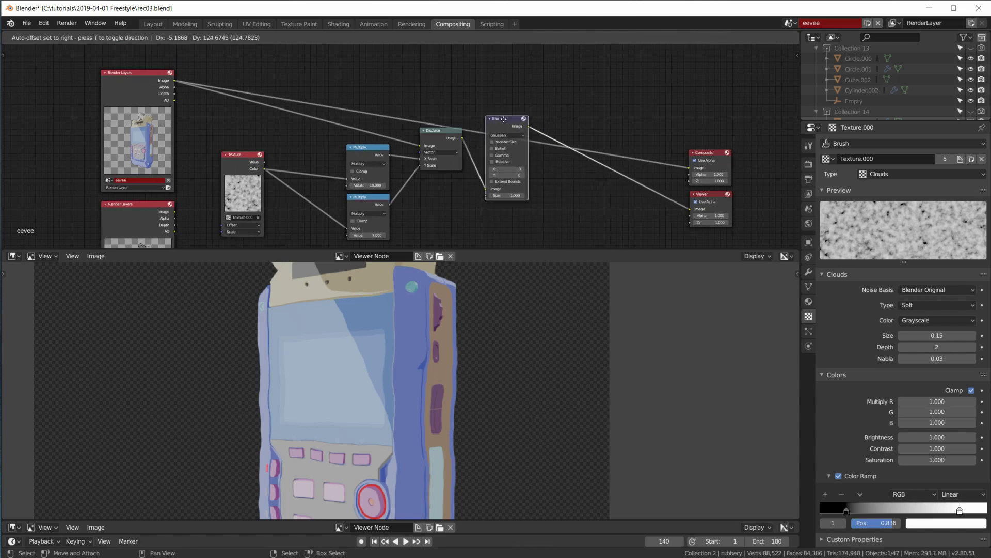
click(485, 114)
- Keep the Blur filter type Gaussian, enable Variable Size, and move the Blur node lower
scroll(521, 178, up, 2)
middle_drag(521, 178, 517, 147)
scroll(560, 148, up, 2)
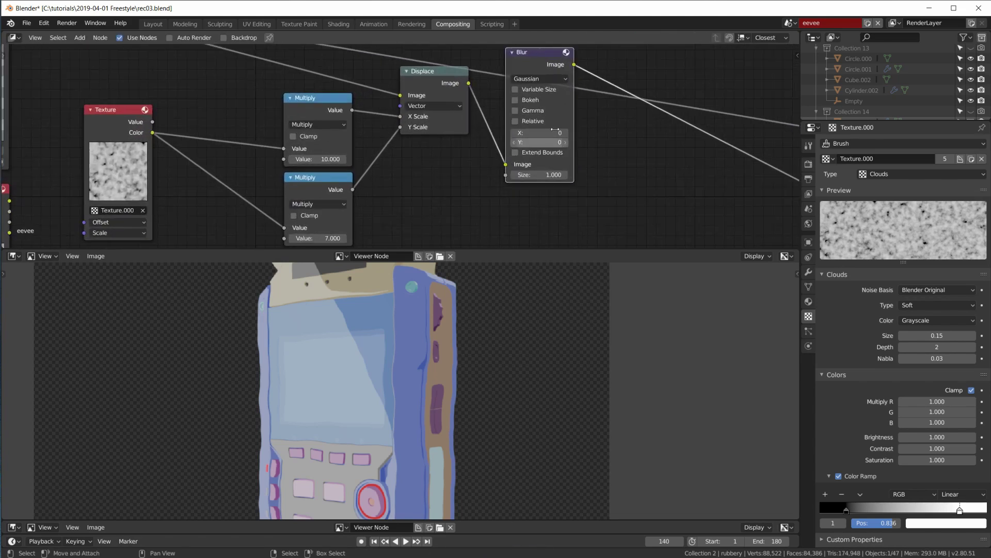
click(540, 79)
click(542, 80)
click(514, 90)
drag(512, 153, 480, 186)
key(shift+d)
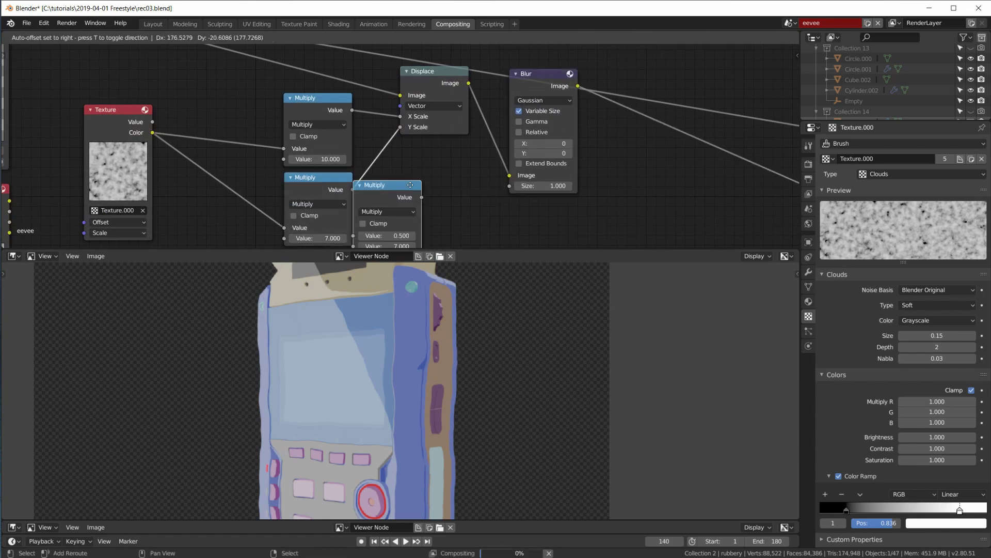
- Feed texture Color through a third Multiply (×7) into Blur Size, relative 0.5% on X and Y
click(419, 227)
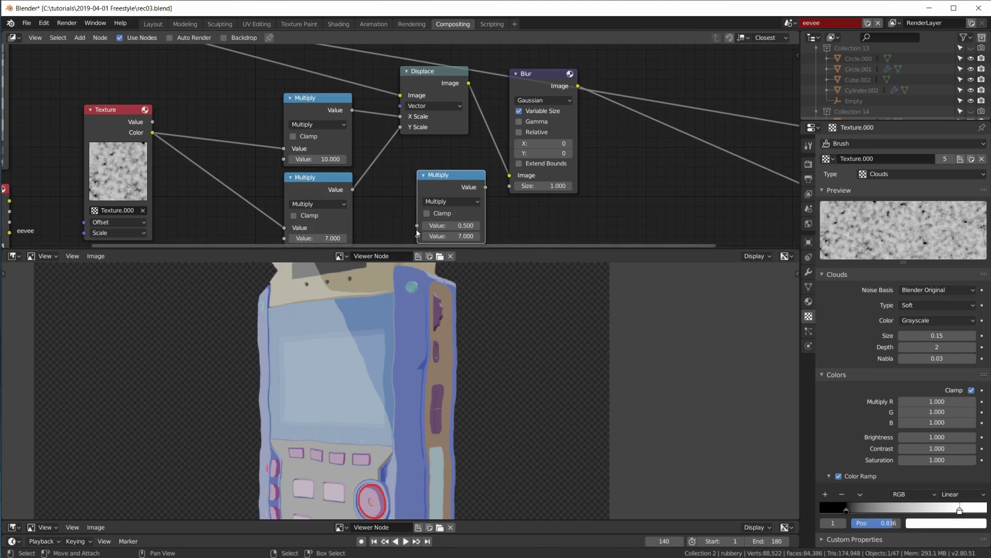
drag(417, 227, 153, 132)
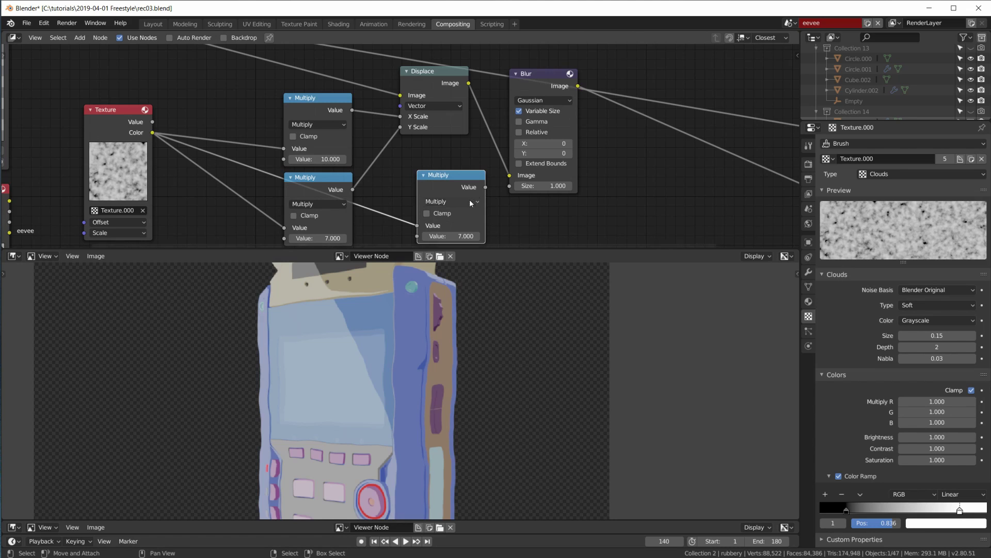
drag(486, 187, 510, 186)
drag(446, 186, 442, 186)
click(520, 132)
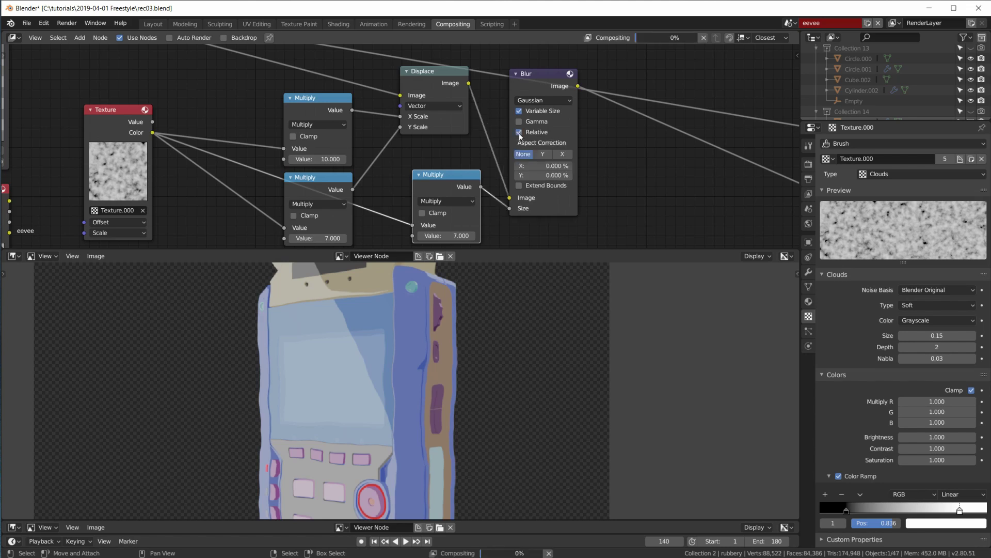
key(g)
click(564, 176)
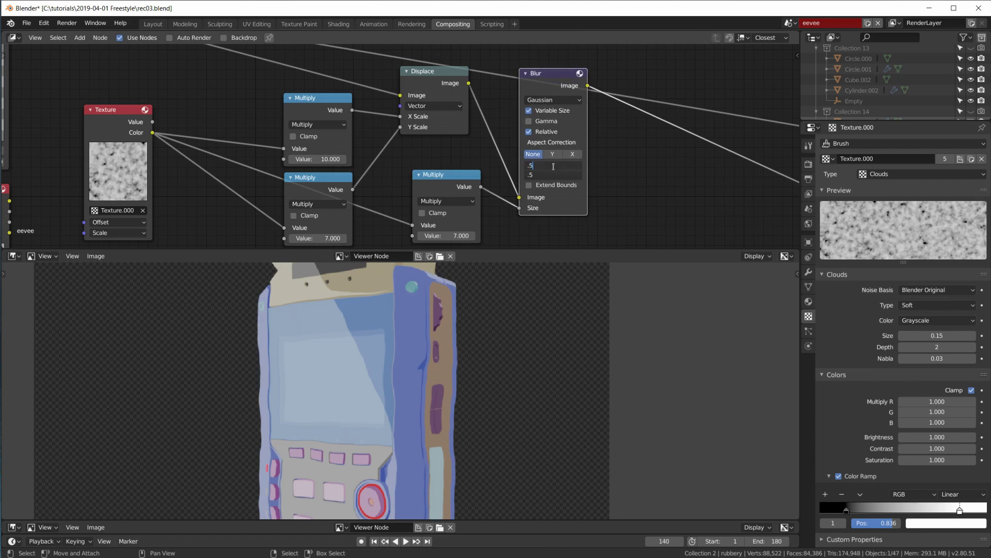
key(Return)
- Inspect the unevenly blurred edges of the recorder across the preview
scroll(480, 401, up, 1)
middle_drag(485, 407, 490, 267)
scroll(466, 406, down, 1)
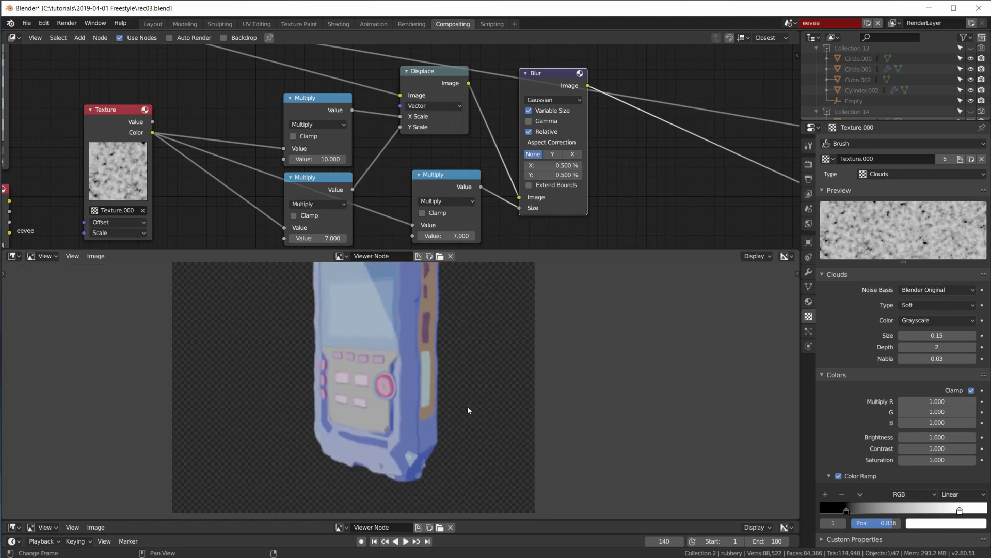
scroll(439, 382, up, 1)
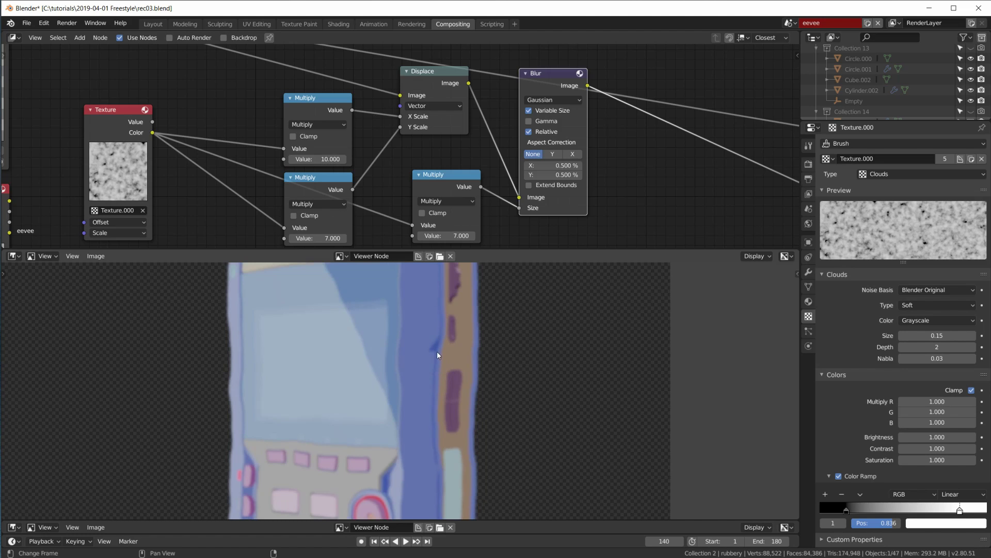
scroll(442, 349, down, 1)
scroll(447, 375, up, 1)
middle_drag(448, 379, 484, 373)
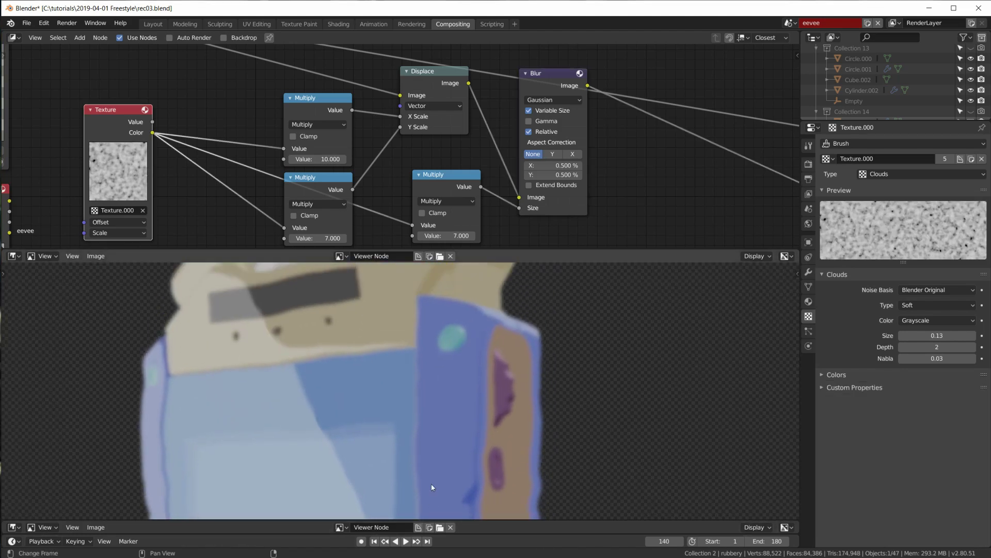
scroll(432, 487, down, 1)
scroll(457, 444, up, 1)
mouse_move(459, 372)
middle_down()
mouse_move(464, 303)
mouse_move(458, 436)
mouse_move(458, 367)
middle_up()
scroll(525, 94, down, 3)
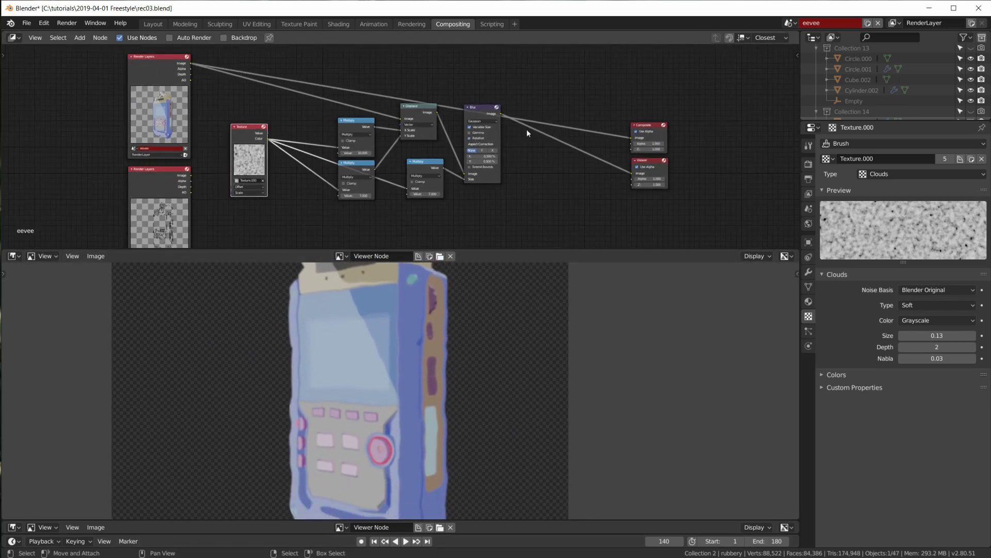
middle_drag(444, 423, 436, 487)
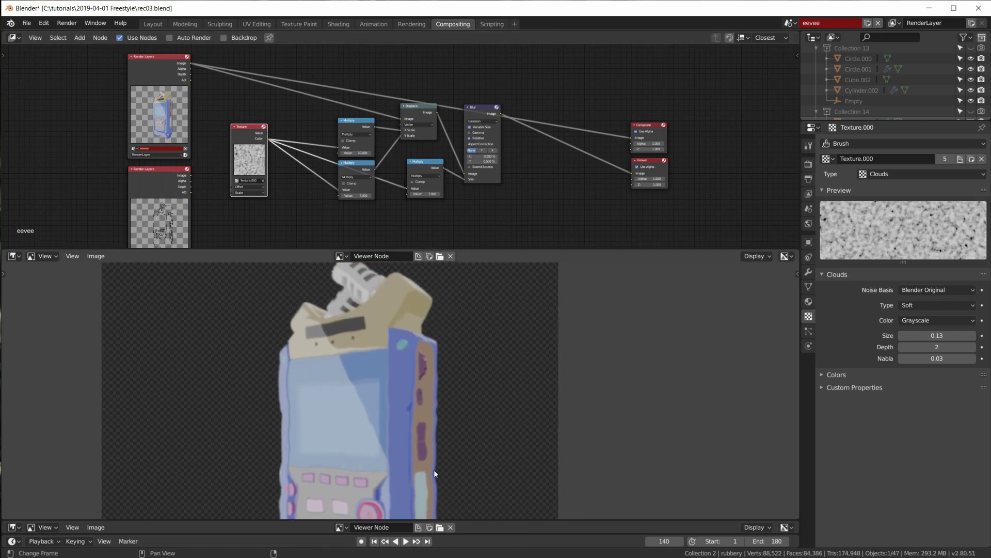
middle_drag(542, 194, 520, 186)
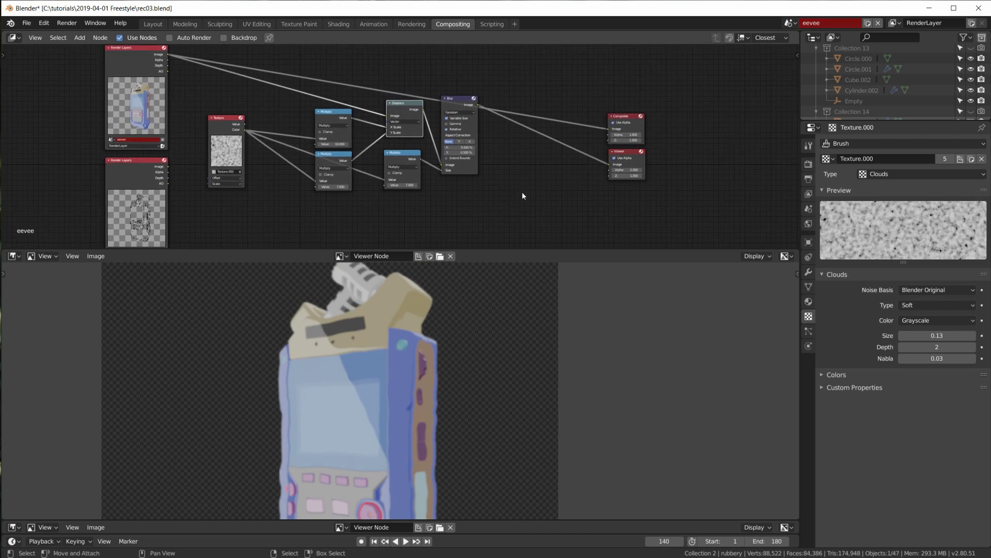
- Add an Alpha Over node and feed the blurred line art into it
key(shift+a)
mouse_move(496, 189)
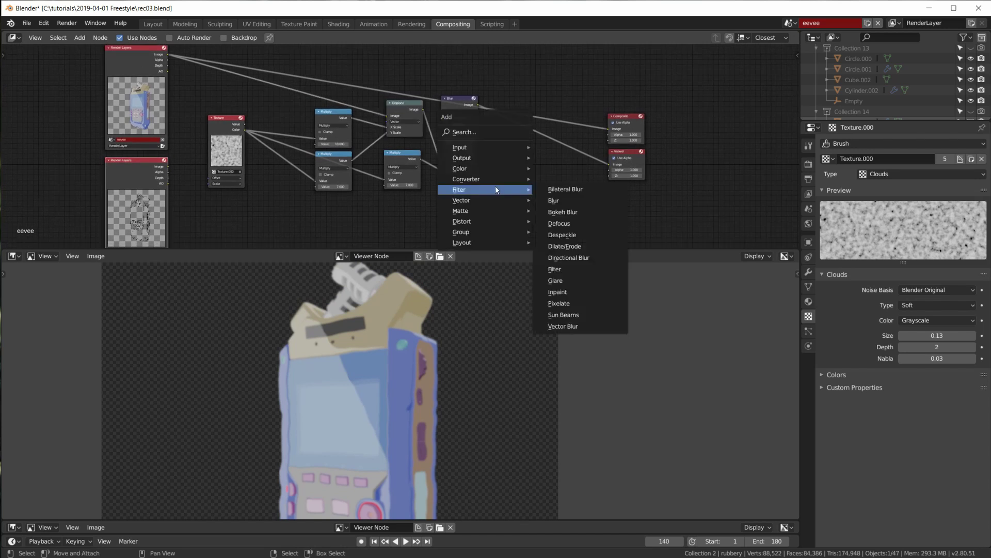
mouse_move(499, 169)
click(575, 169)
click(501, 145)
drag(479, 105, 168, 166)
key(g)
click(516, 174)
- Preview the Alpha Over result in the Viewer and move the node nearer the outputs
scroll(547, 165, up, 4)
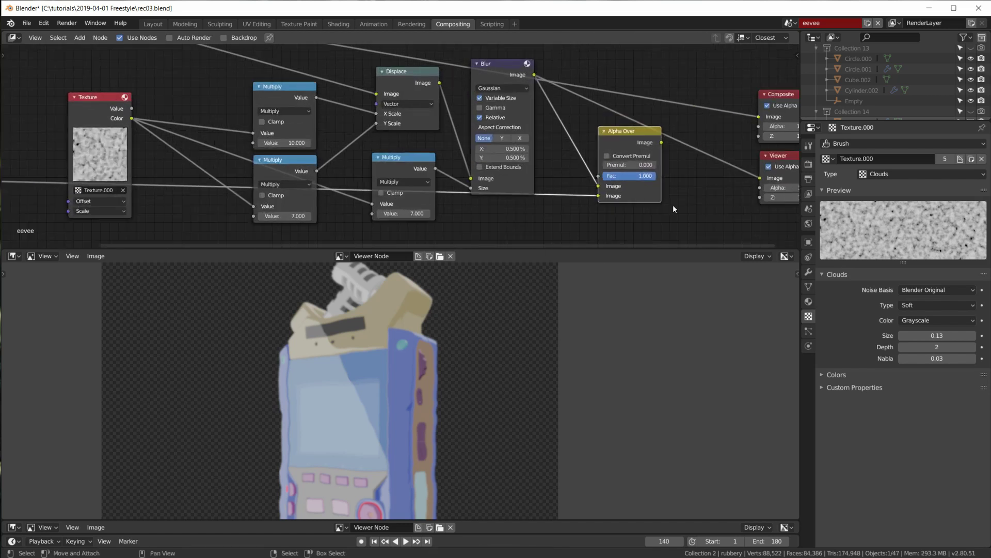
middle_drag(673, 204, 606, 185)
ctrl+shift+click(563, 126)
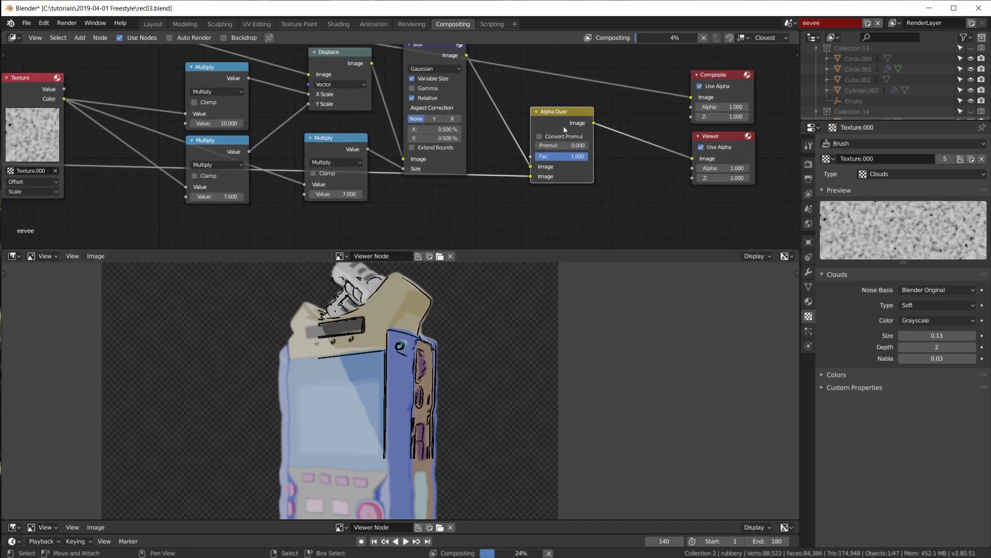
scroll(421, 410, up, 3)
middle_drag(456, 366, 513, 511)
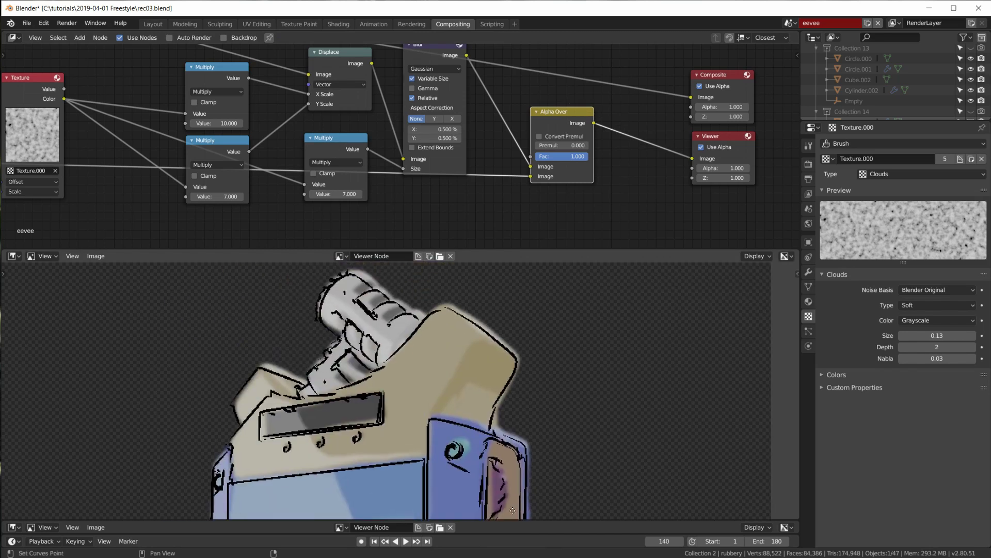
middle_drag(491, 465, 480, 390)
scroll(478, 331, down, 4)
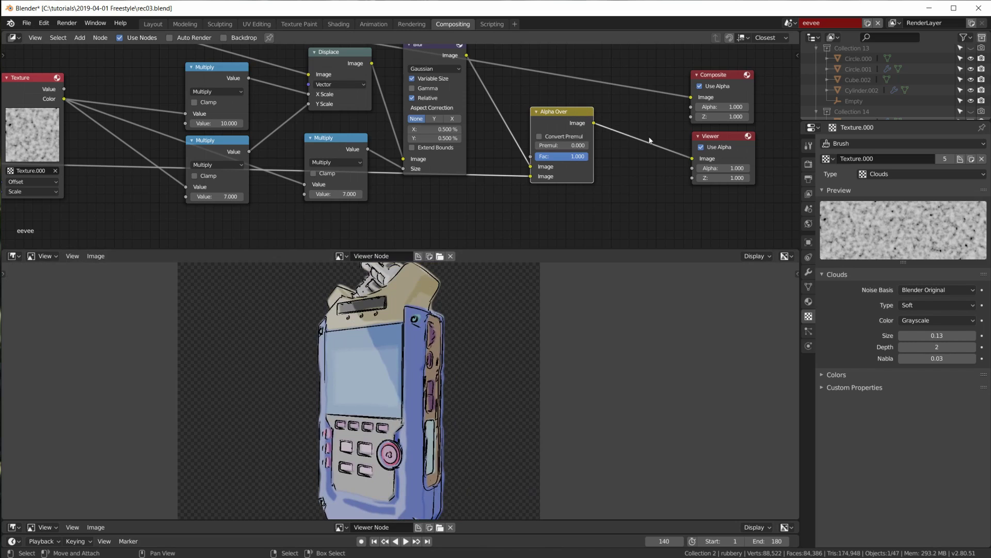
middle_drag(595, 131, 591, 202)
drag(591, 202, 649, 180)
- Add a duplicate Alpha Over between Blur and Alpha Over with a slightly cream off-white background colour
key(ctrl+z)
key(shift+d)
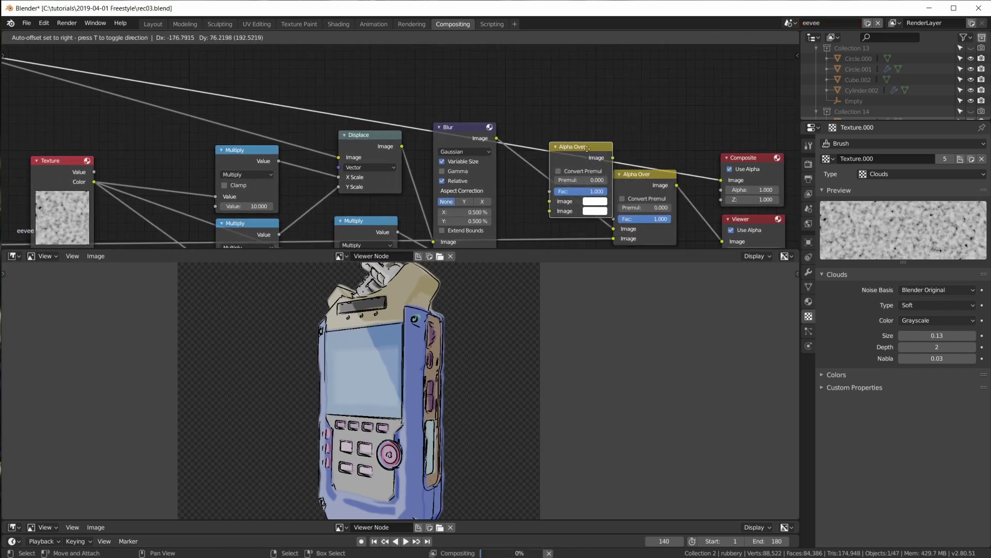
click(569, 178)
drag(569, 178, 544, 200)
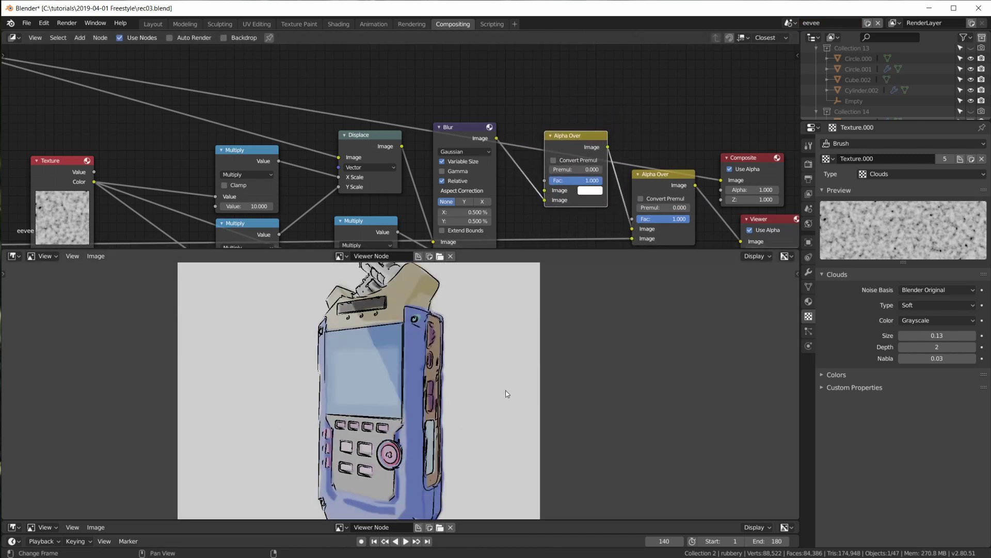
scroll(456, 417, down, 3)
scroll(456, 416, up, 5)
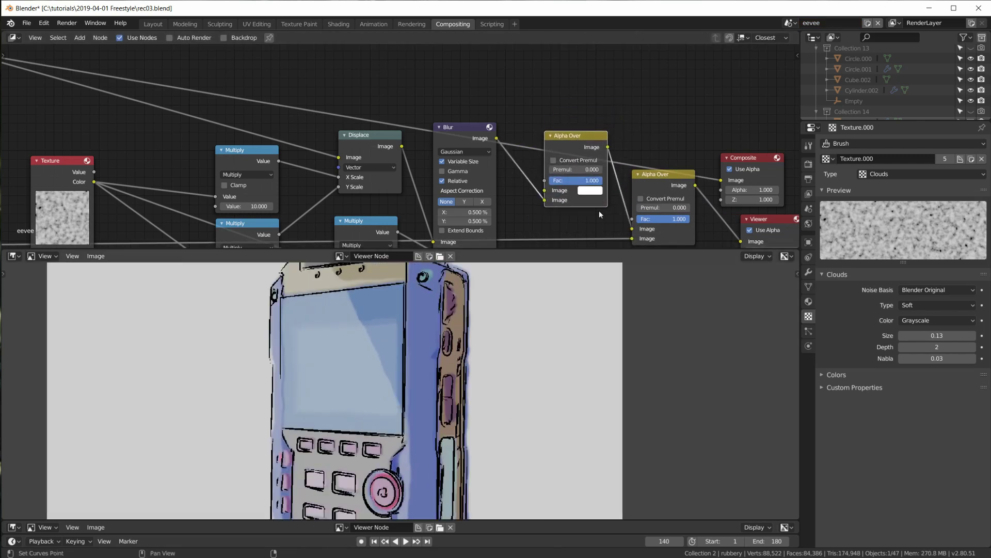
scroll(600, 212, up, 4)
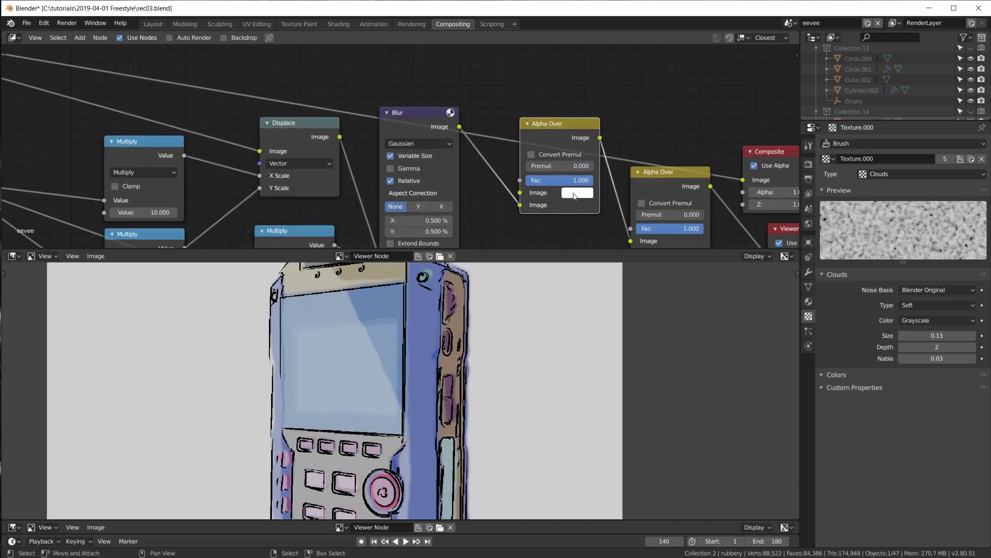
click(576, 194)
click(607, 73)
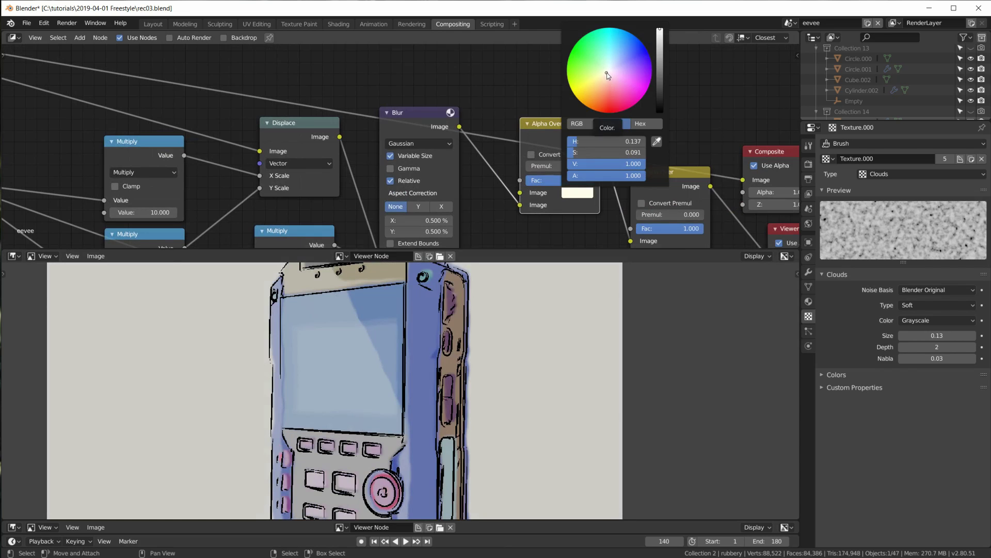
click(607, 75)
key(Home)
scroll(595, 373, down, 3)
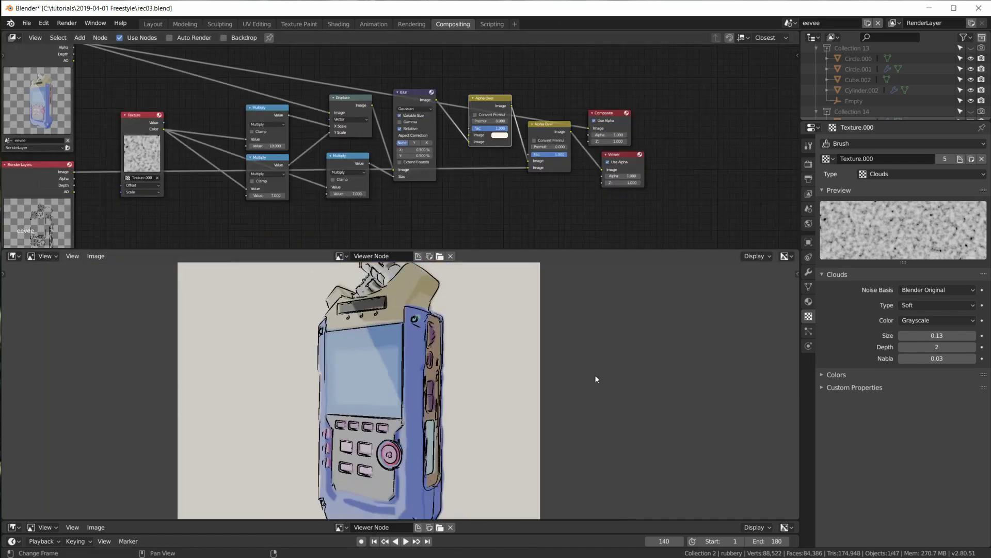
- In the freestyle scene, set the Freestyle line style's Base Thickness to 5
click(808, 179)
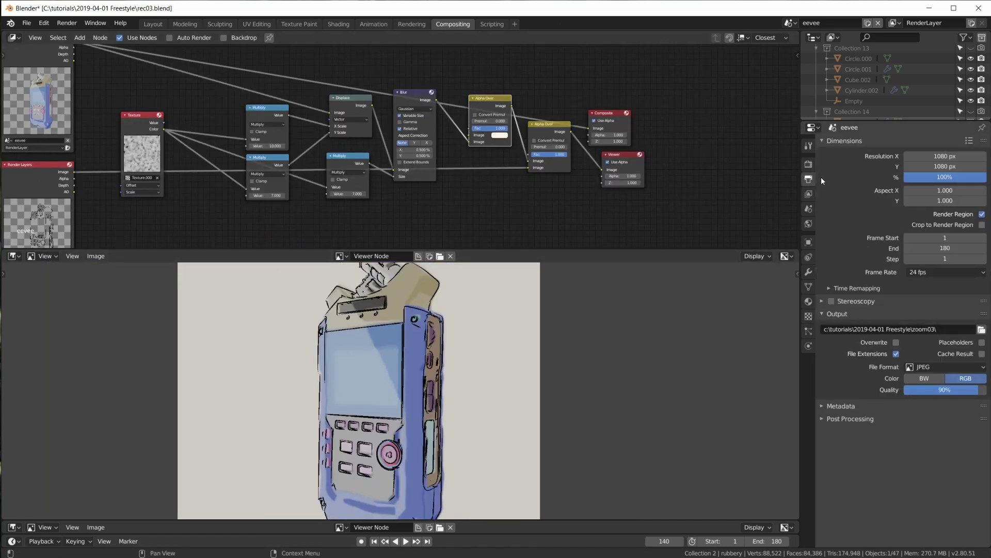
click(810, 195)
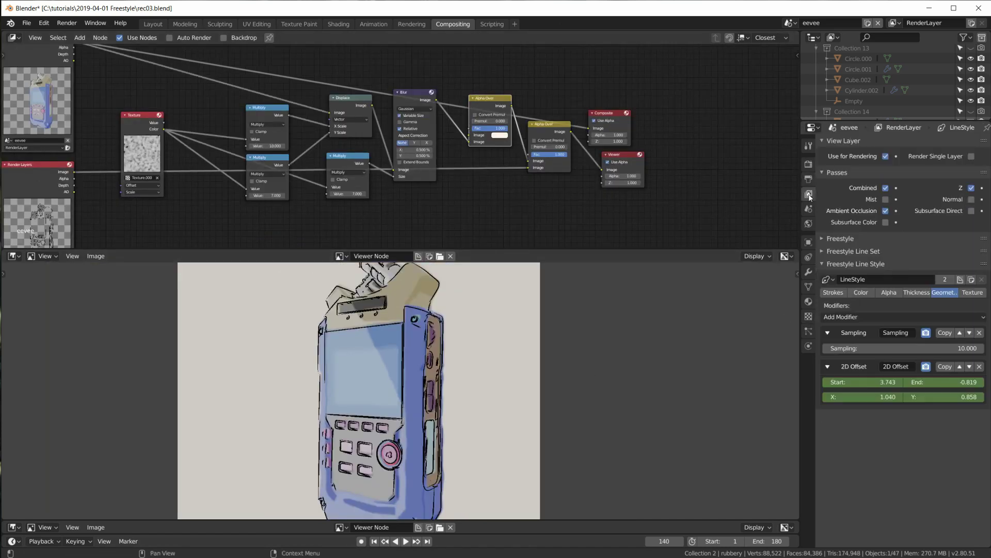
click(790, 23)
click(798, 48)
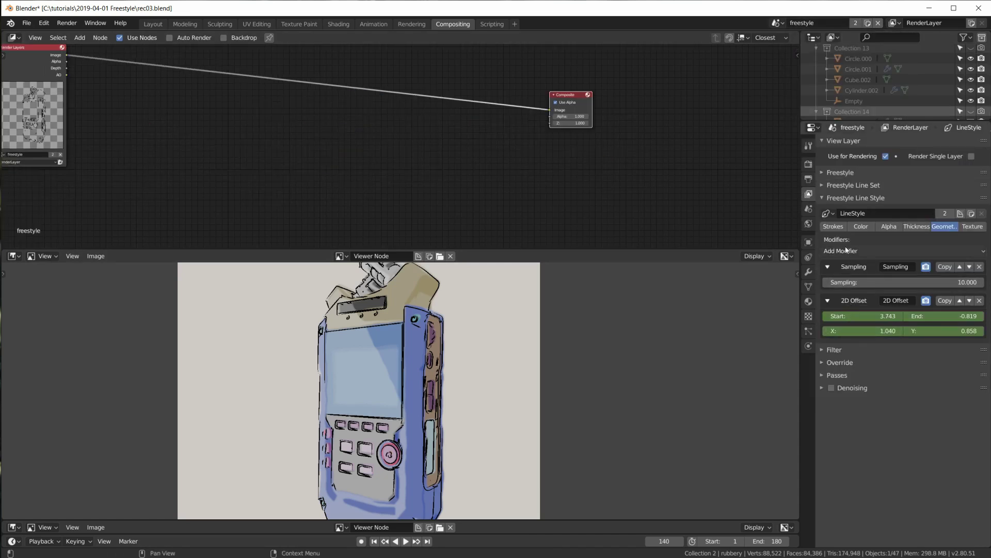
click(911, 227)
click(953, 238)
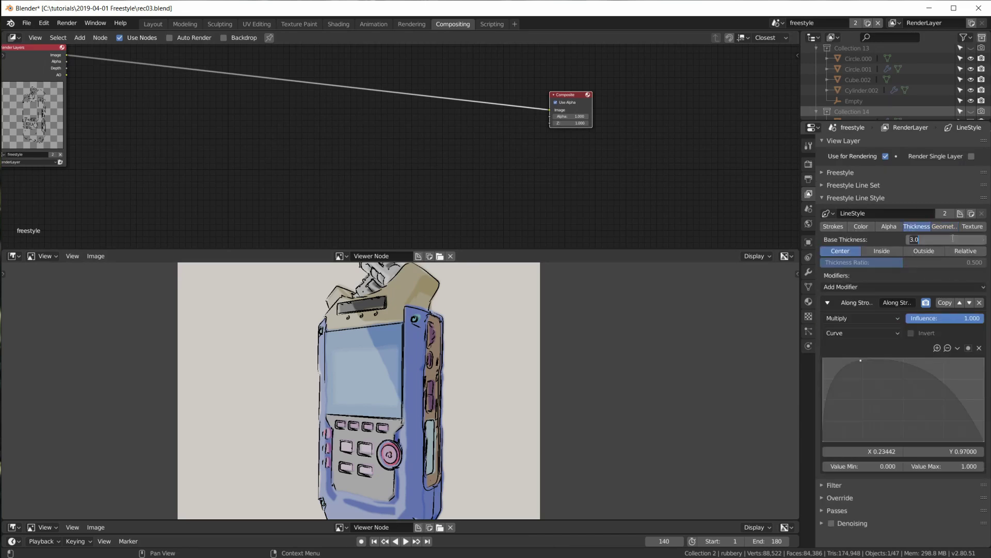
text(5)
key(Return)
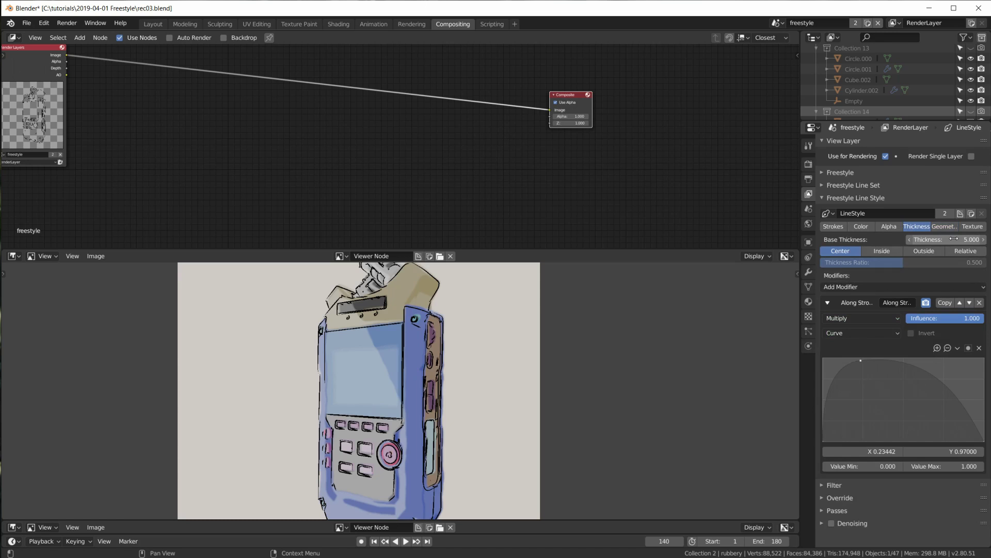
- Switch back to the eevee scene
scroll(409, 145, down, 1)
click(777, 23)
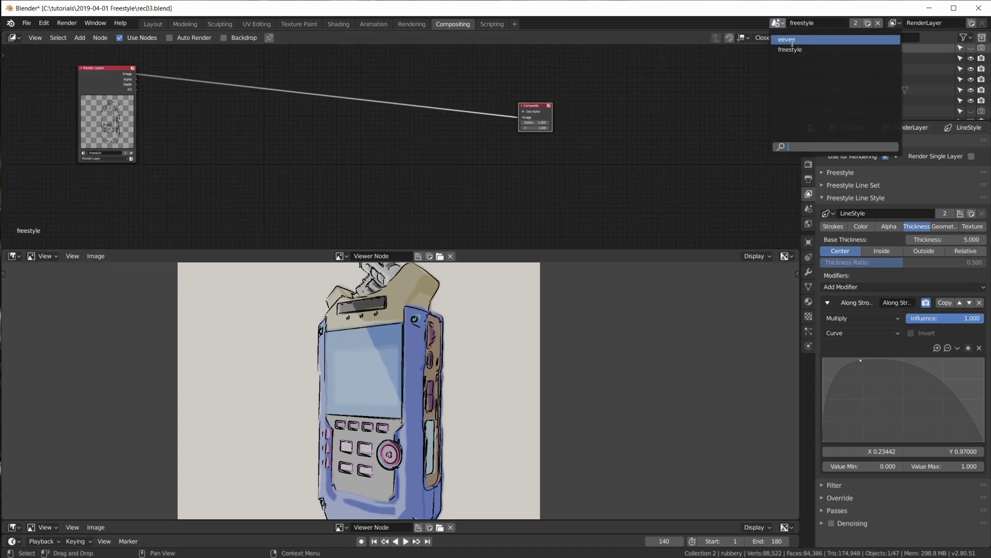
click(793, 40)
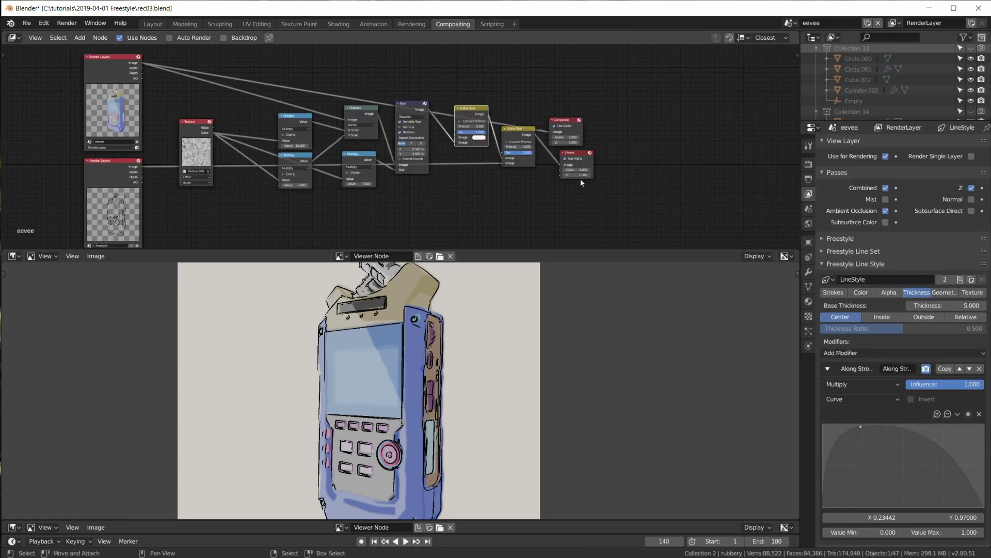
scroll(580, 178, up, 1)
- Save rec03.blend and render the current frame with F12
key(ctrl+s)
key(F12)
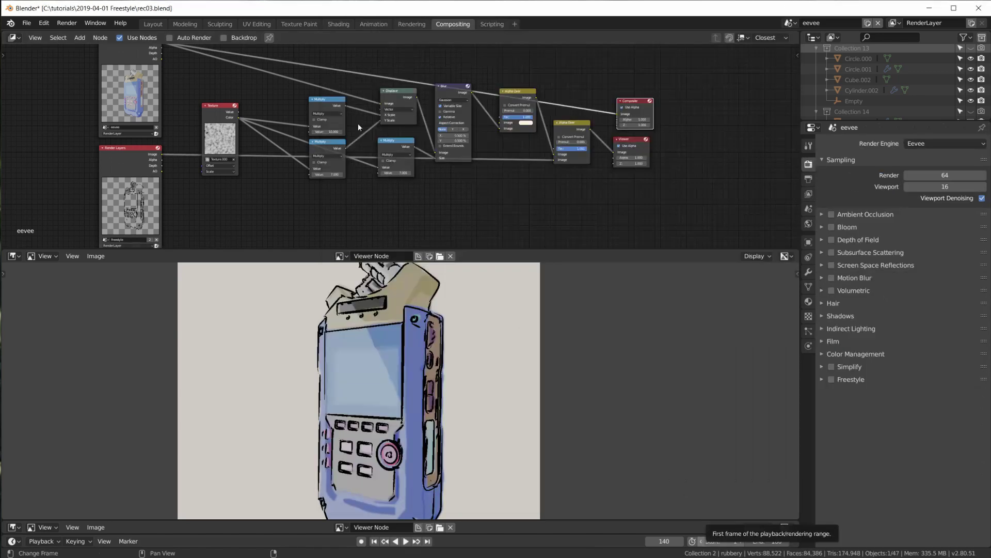
middle_drag(481, 383, 486, 430)
scroll(485, 458, down, 2)
scroll(492, 401, up, 1)
- Move the Composite node to the far right with the Viewer node beneath it
middle_drag(629, 101, 467, 125)
drag(467, 126, 681, 115)
drag(467, 164, 683, 150)
scroll(518, 174, up, 3)
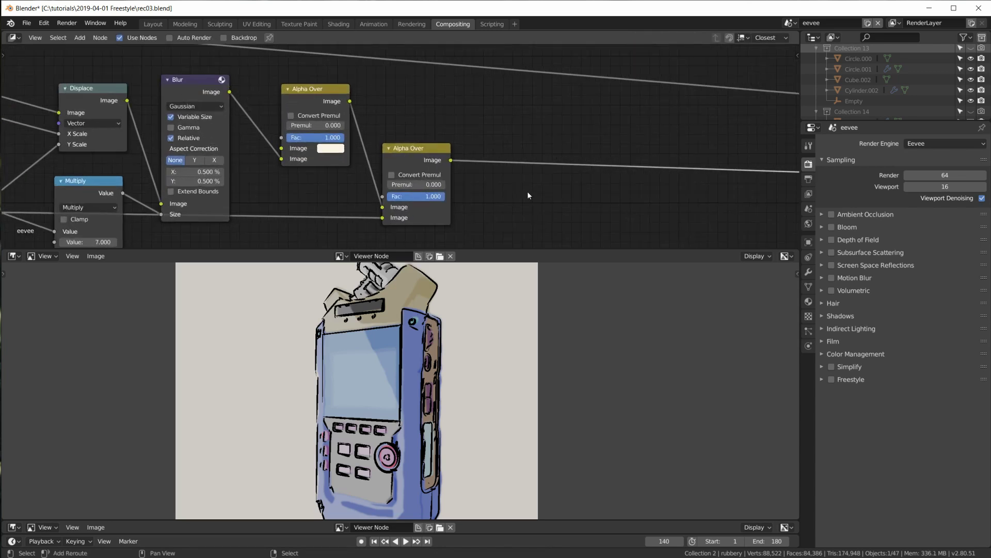
scroll(505, 132, down, 2)
middle_drag(458, 198, 408, 170)
key(shift+a)
- Add an Ellipse Mask node with Width and Height 0.8
mouse_move(316, 210)
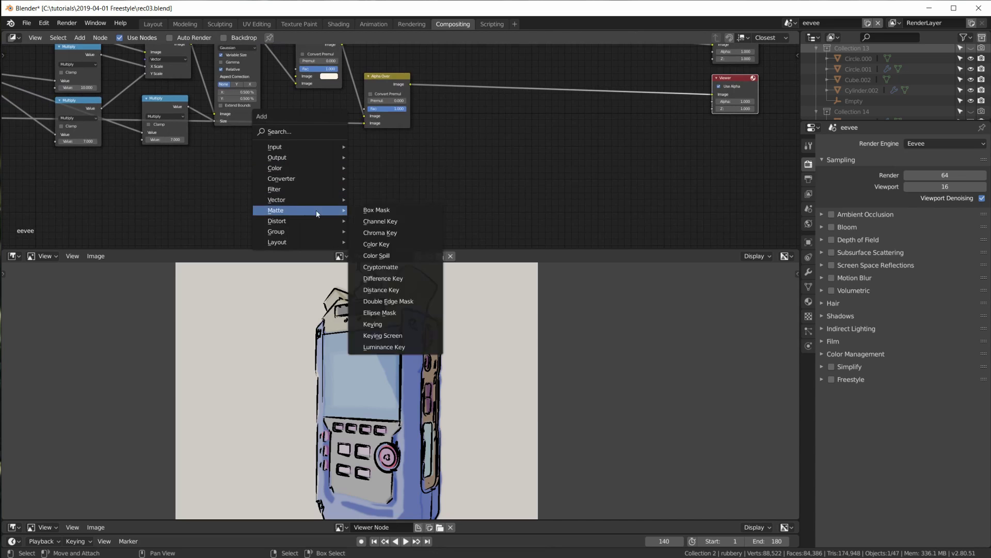
click(379, 312)
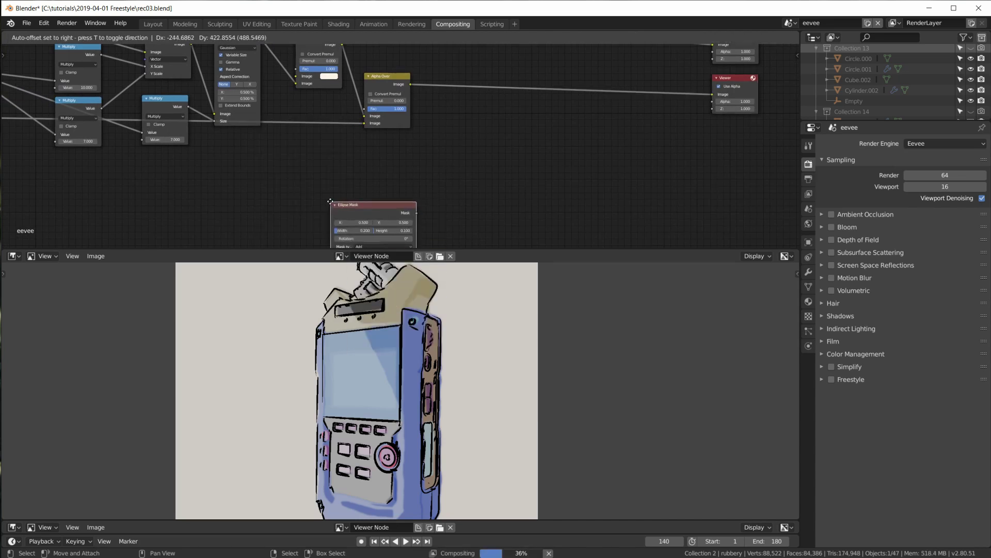
click(348, 158)
scroll(411, 215, up, 2)
middle_drag(411, 215, 408, 180)
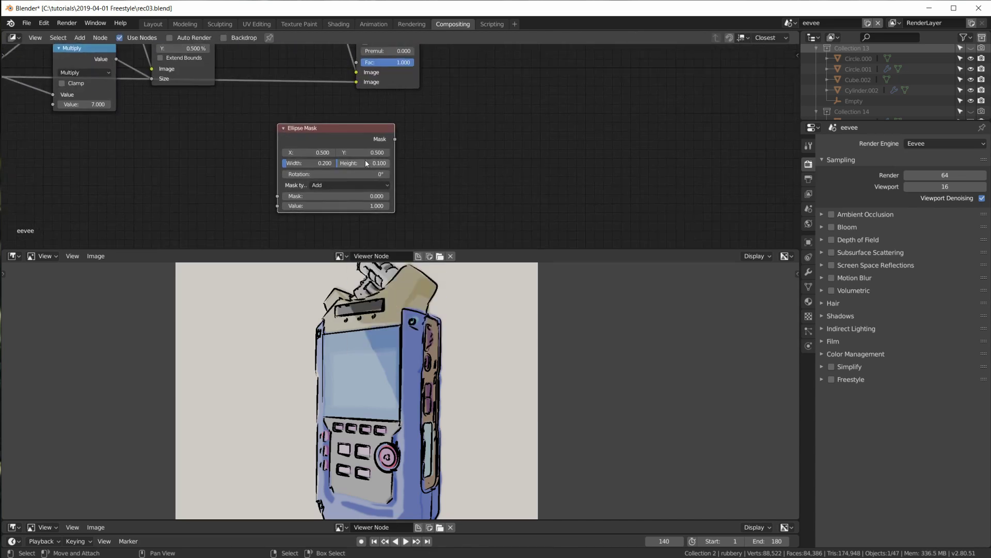
scroll(324, 157, up, 1)
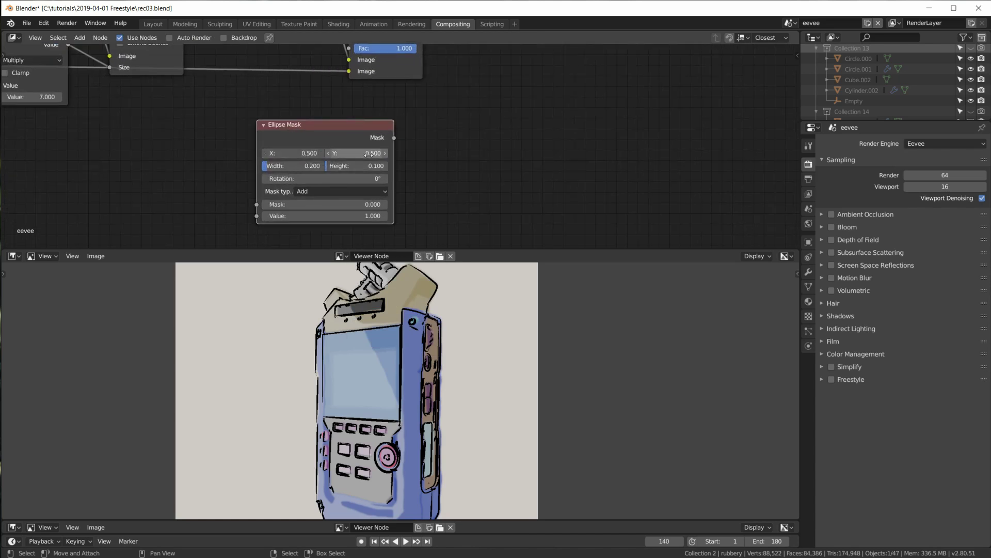
double_click(297, 165)
text(.8)
key(Tab)
text(.)
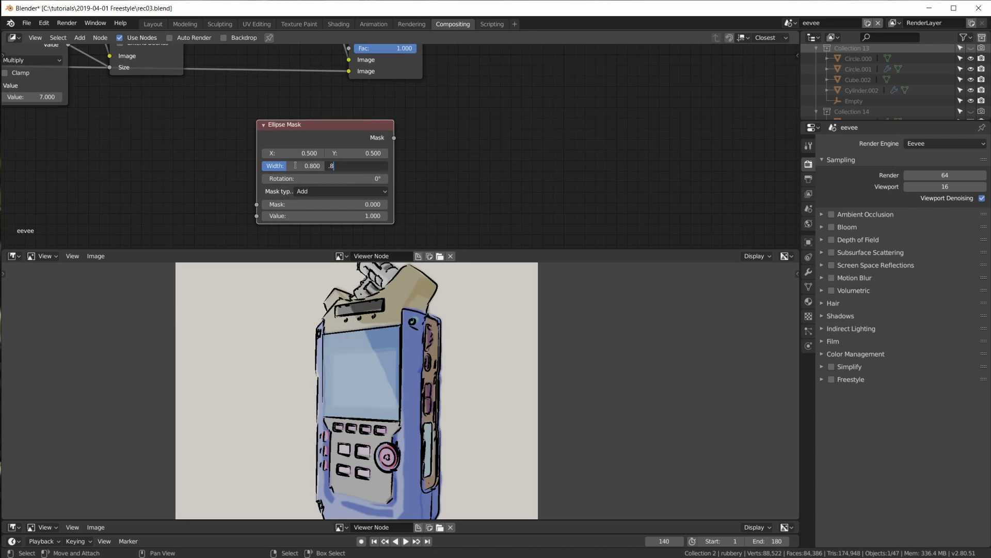
key(Return)
- Preview the Ellipse Mask in the Viewer as a white circle on black
ctrl+shift+click(346, 133)
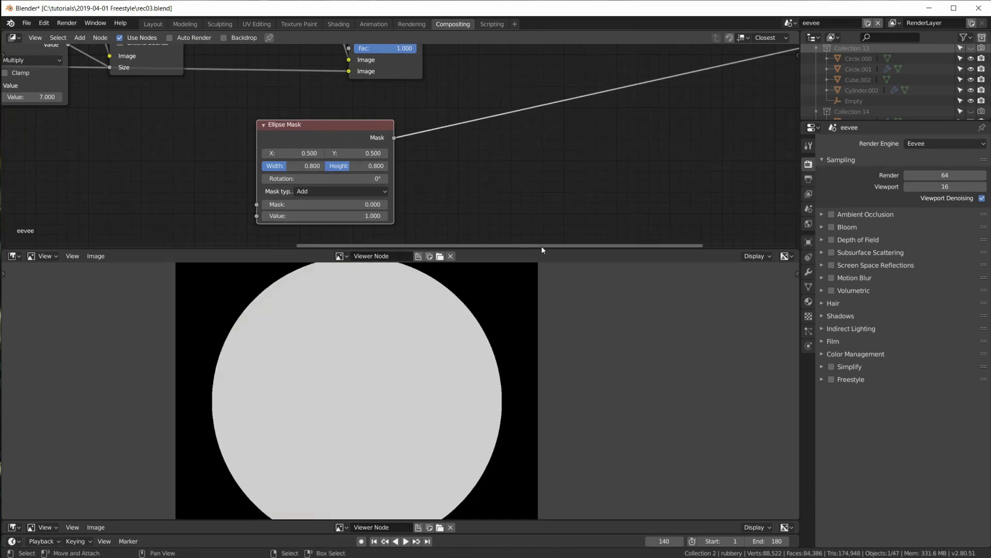
scroll(564, 319, down, 3)
scroll(563, 318, up, 1)
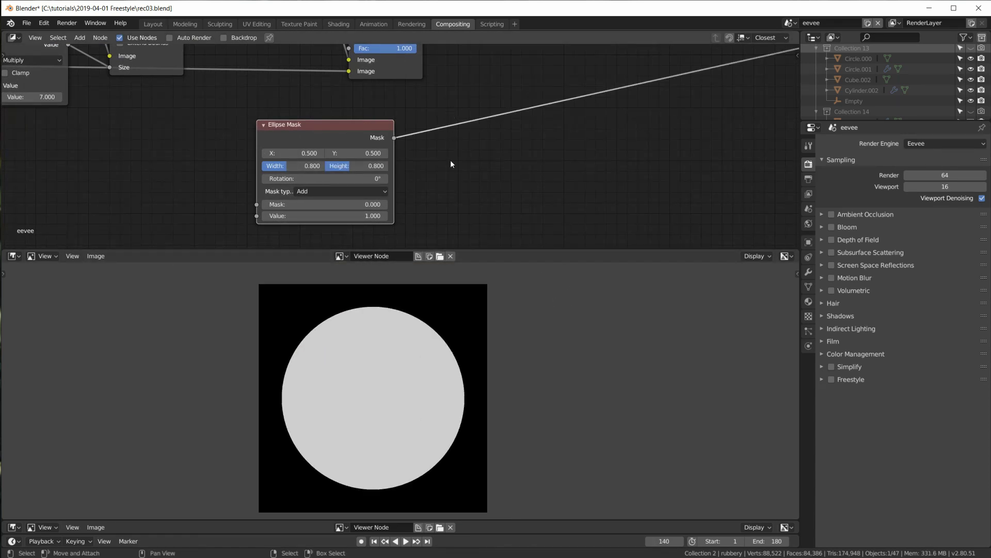
key(shift+a)
mouse_move(432, 138)
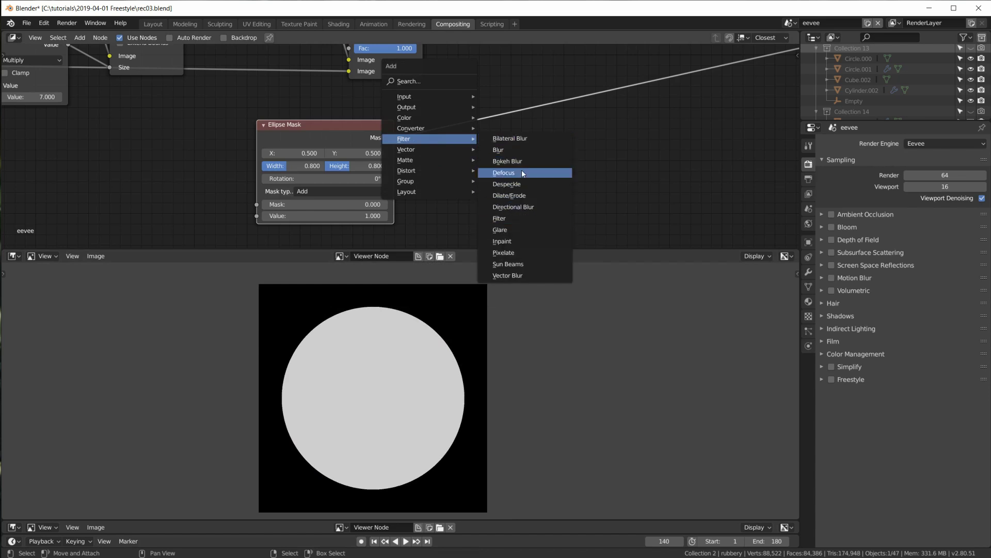
- Insert a Fast Gaussian Blur after the Ellipse Mask, relative size 20% on X and Y
click(514, 150)
click(461, 133)
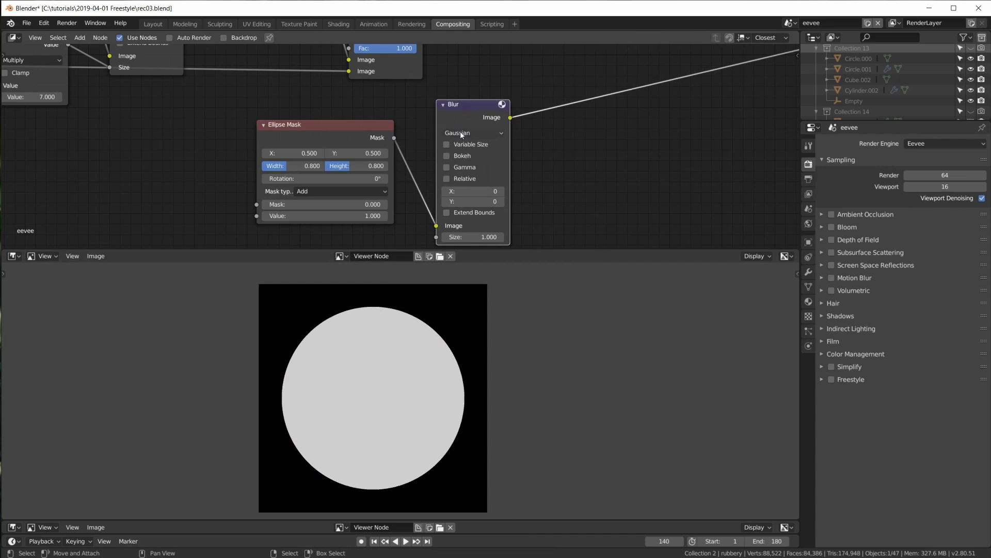
click(460, 133)
click(470, 202)
click(463, 145)
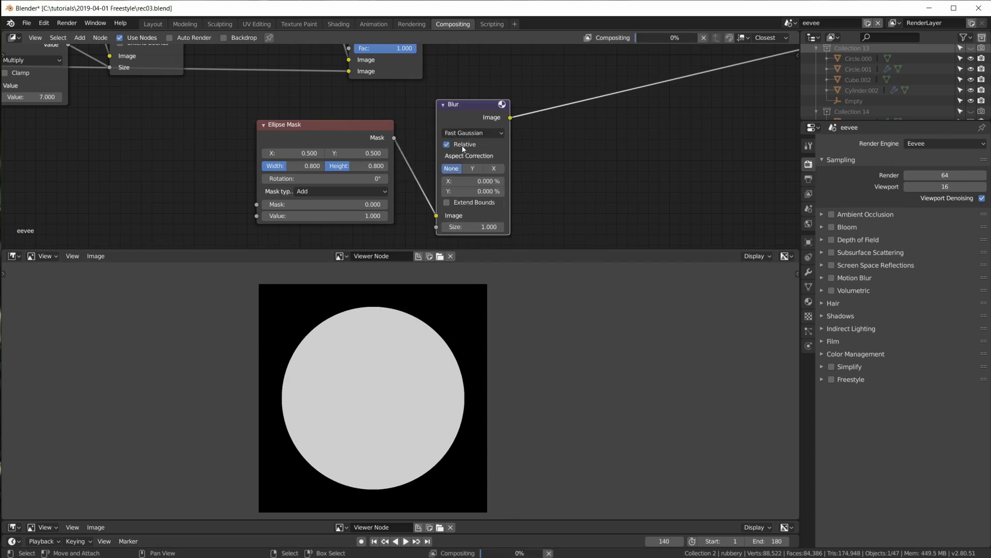
click(468, 181)
key(BackSpace)
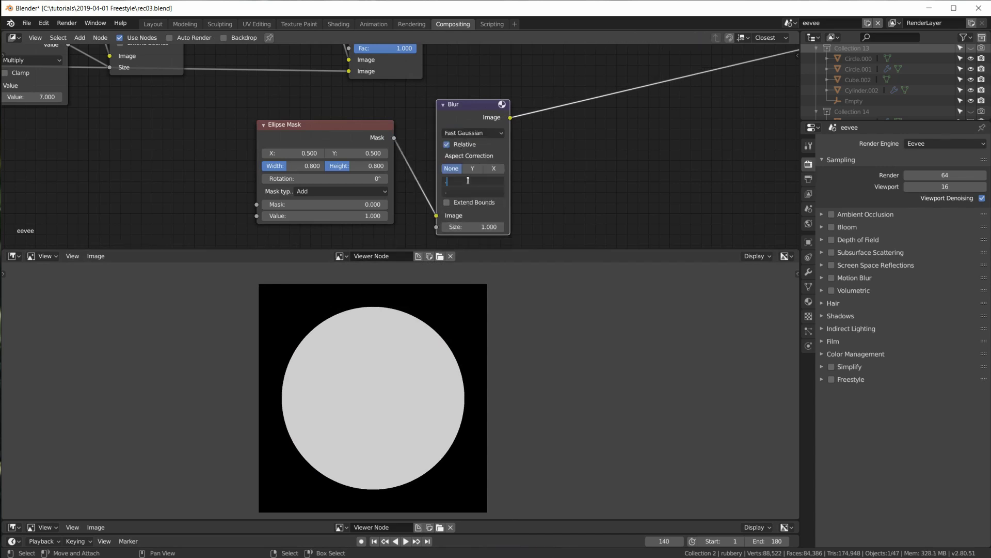
text(2)
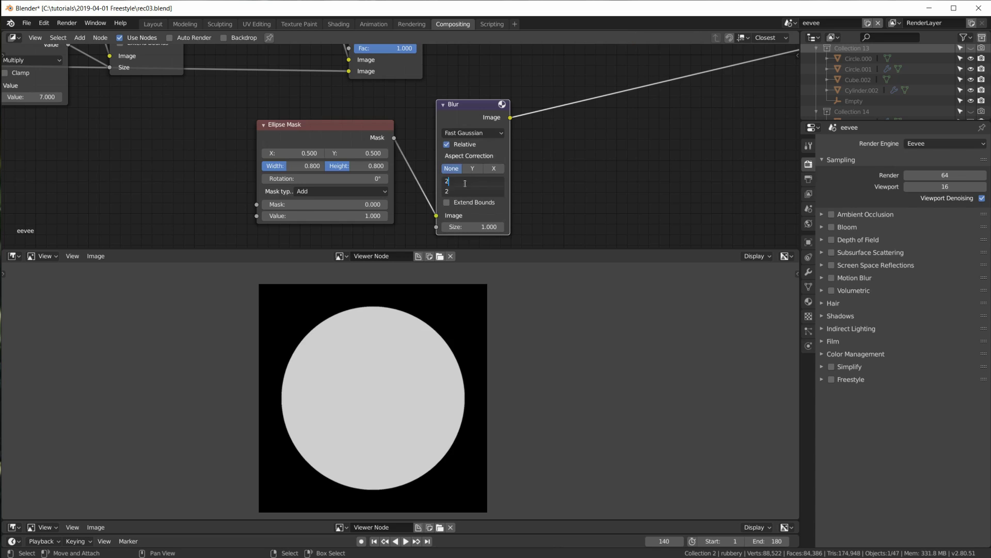
text(0)
key(Return)
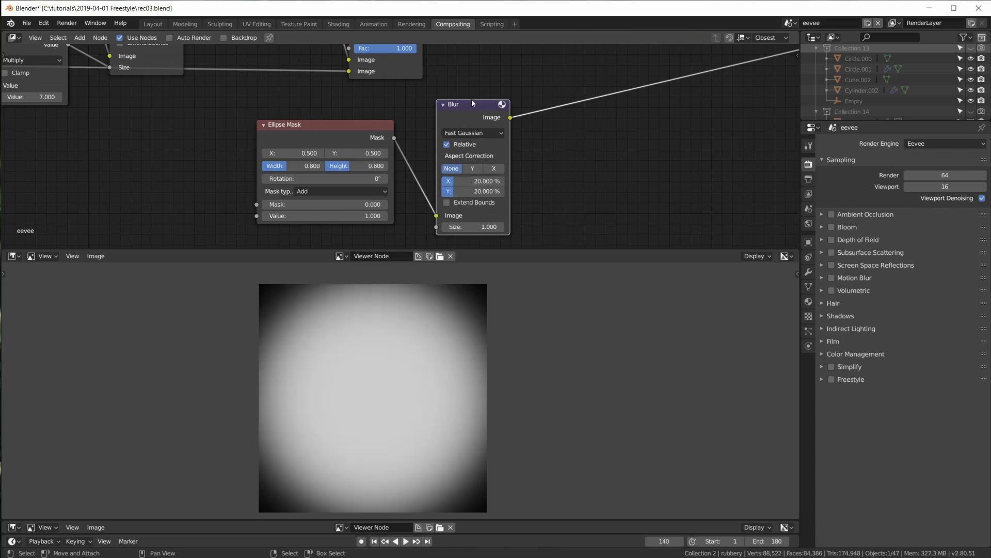
scroll(425, 147, down, 4)
key(shift+a)
- Add a Mix node fed by the Alpha Over output and the blurred mask
mouse_move(413, 128)
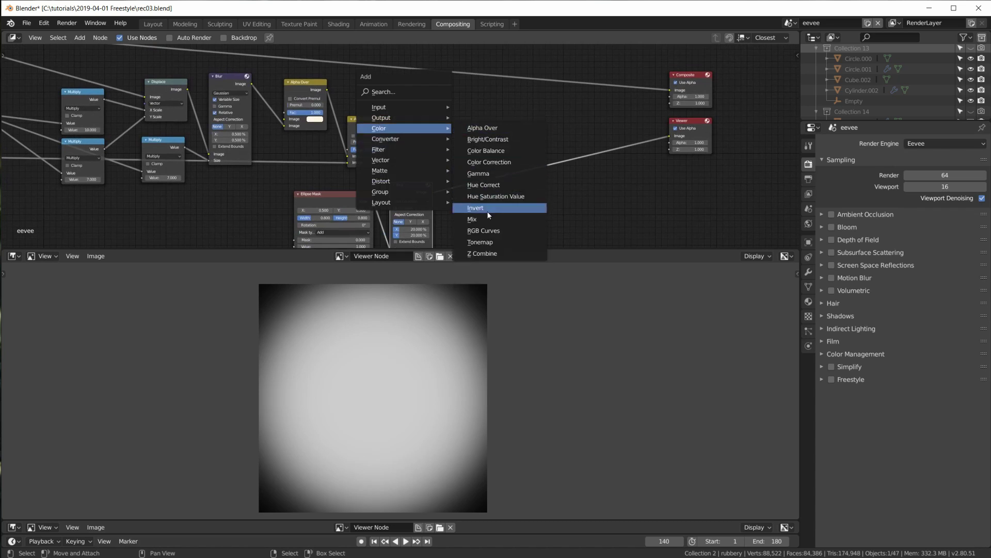
click(472, 219)
click(457, 124)
drag(389, 127, 438, 146)
drag(433, 192, 438, 153)
drag(450, 108, 468, 113)
click(470, 130)
- Set the Mix blend mode to Multiply, preview it, and set Fac to 0.811
click(473, 133)
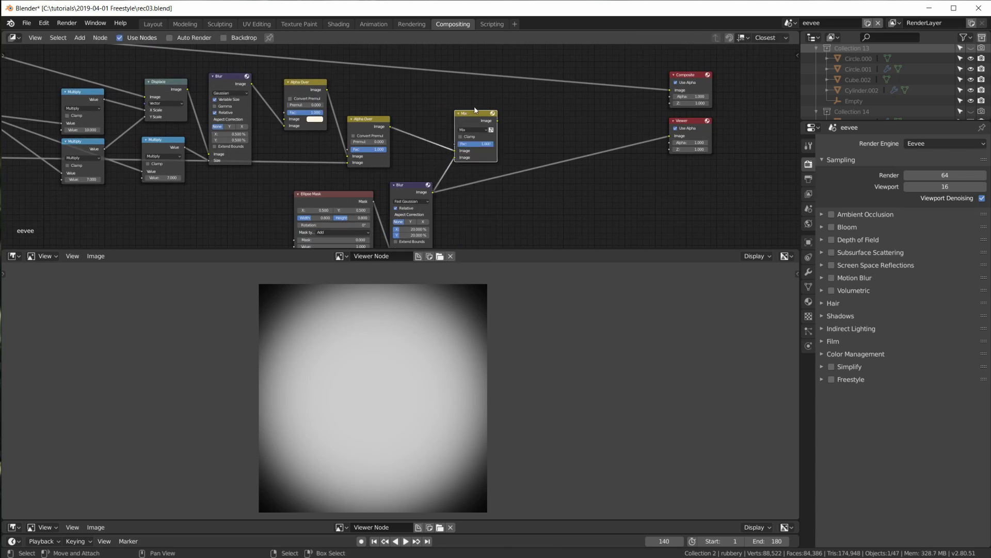
scroll(503, 138, up, 2)
scroll(503, 137, up, 2)
click(532, 116)
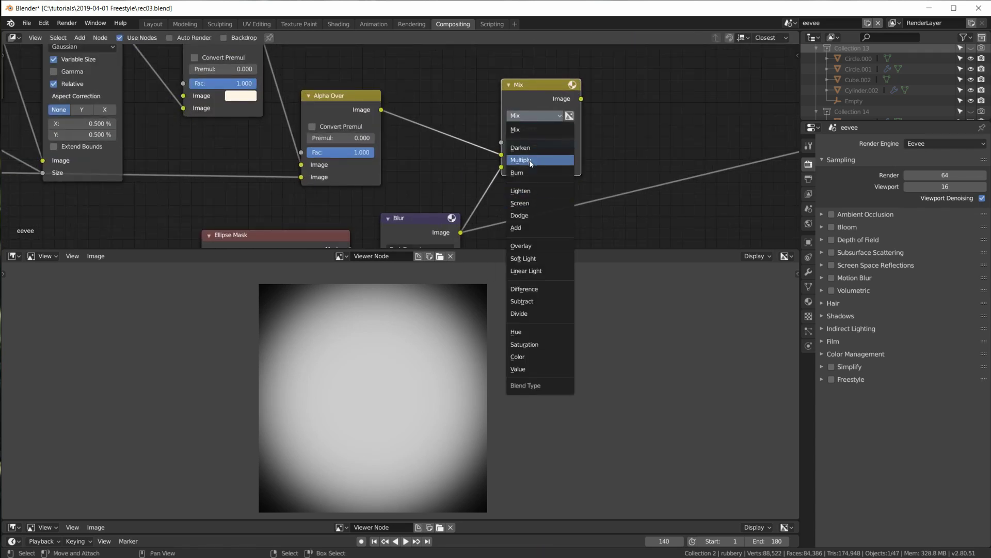
click(533, 161)
scroll(528, 198, down, 1)
ctrl+shift+click(498, 109)
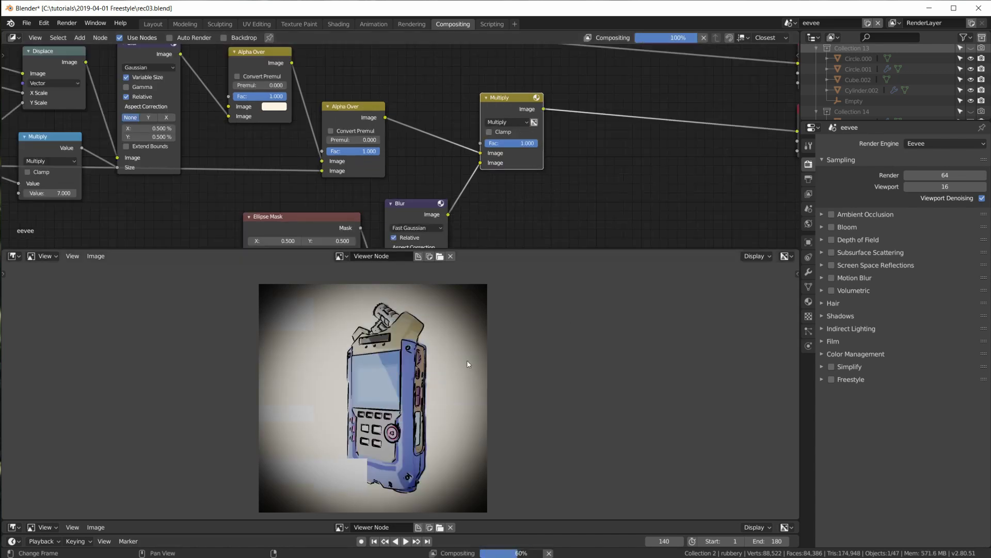
mouse_move(525, 143)
mouse_down()
mouse_move(509, 143)
mouse_move(528, 146)
mouse_up()
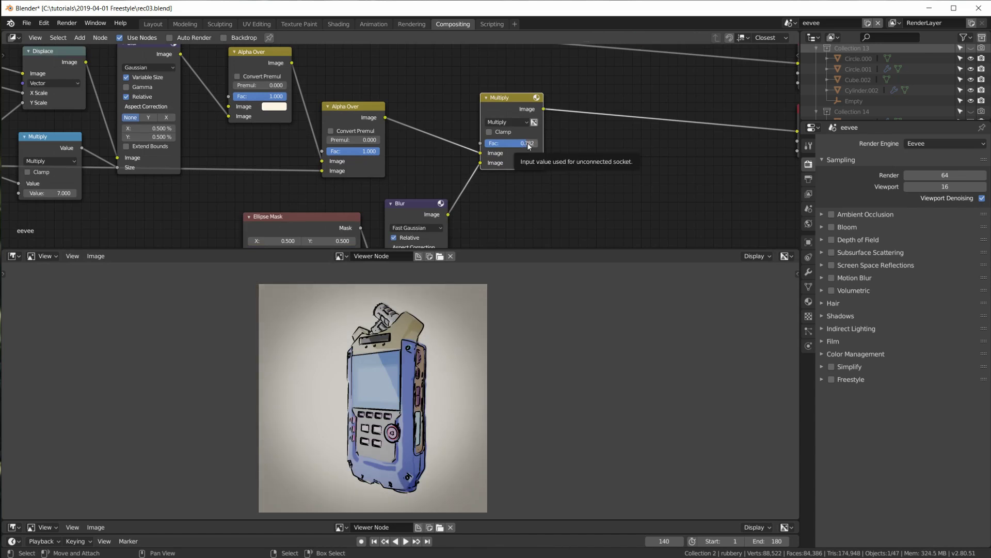
drag(528, 144, 529, 147)
- Move the cloud Texture node slightly down-right
scroll(558, 332, down, 1)
scroll(540, 358, up, 1)
scroll(572, 117, down, 2)
middle_drag(568, 124, 616, 114)
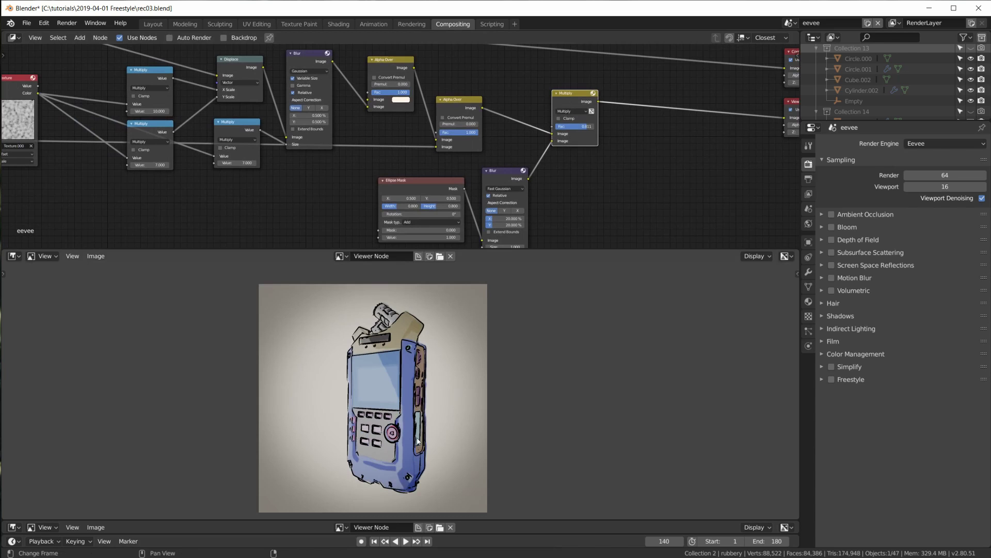
scroll(418, 440, up, 1)
middle_drag(427, 461, 428, 424)
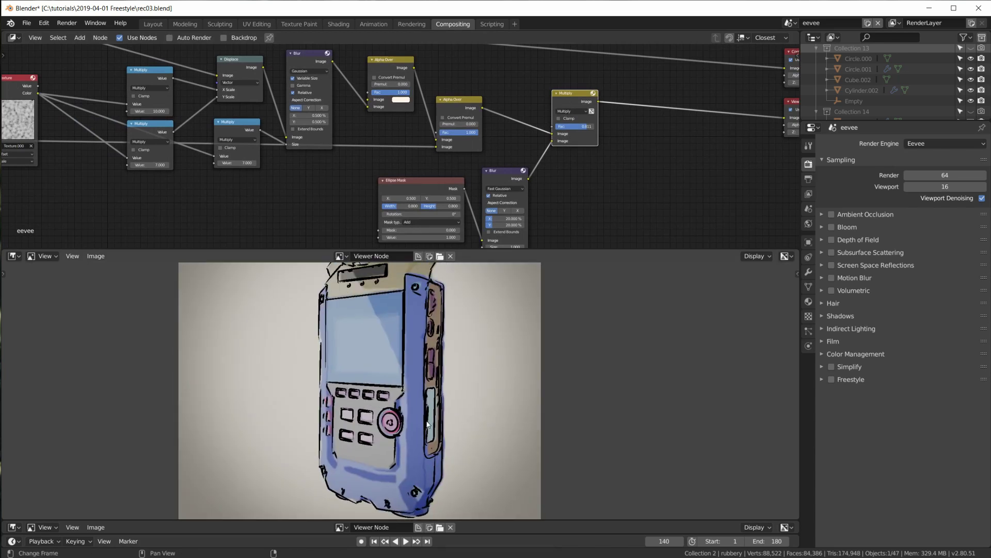
scroll(538, 143, down, 1)
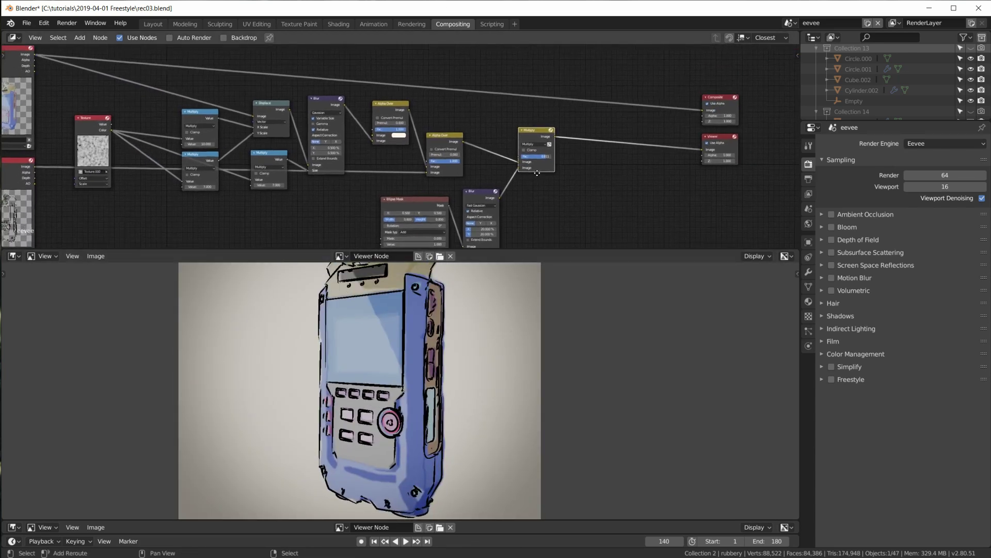
drag(100, 107, 114, 126)
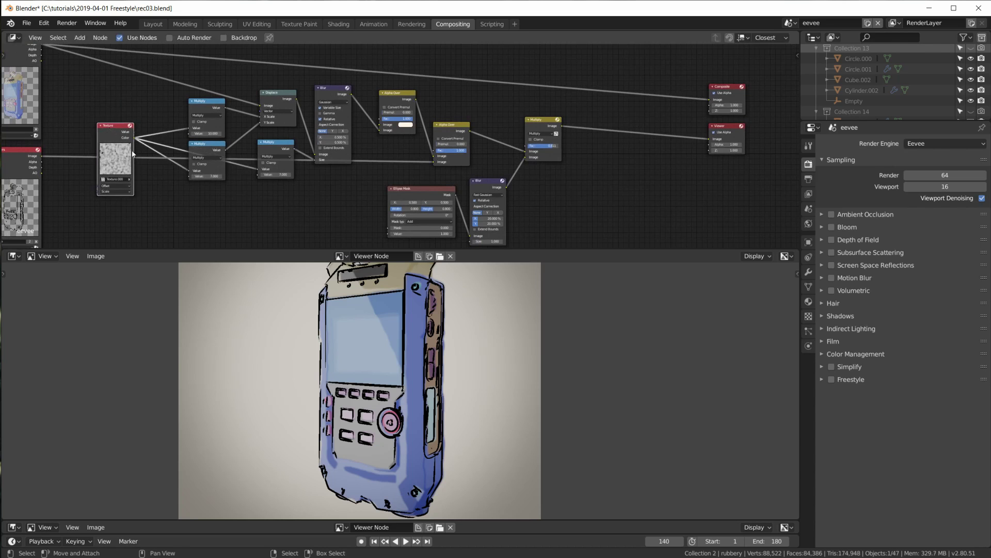
scroll(195, 138, up, 2)
scroll(421, 172, down, 2)
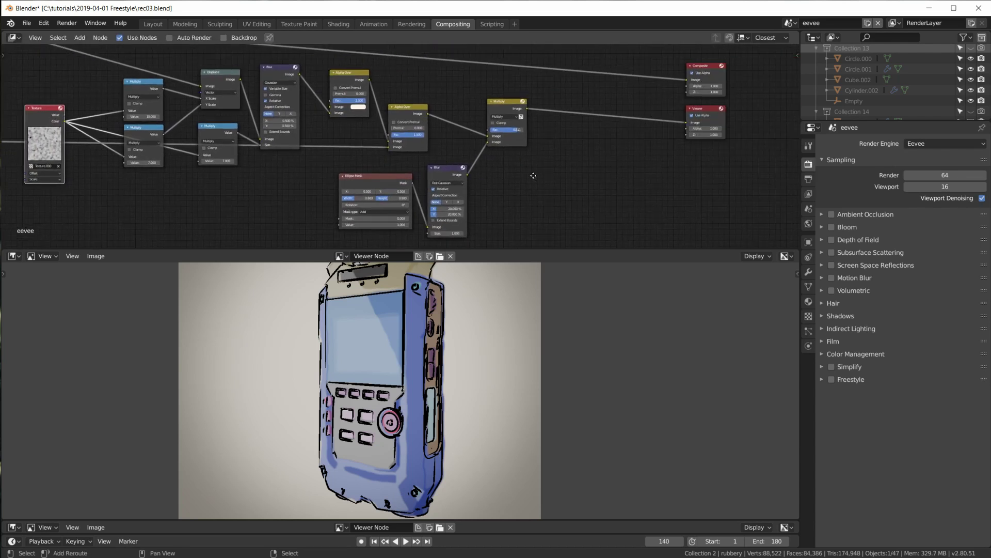
key(shift+d)
- Insert a second Multiply before the Viewer, feed it the cloud texture, and set Fac 0.280
click(554, 98)
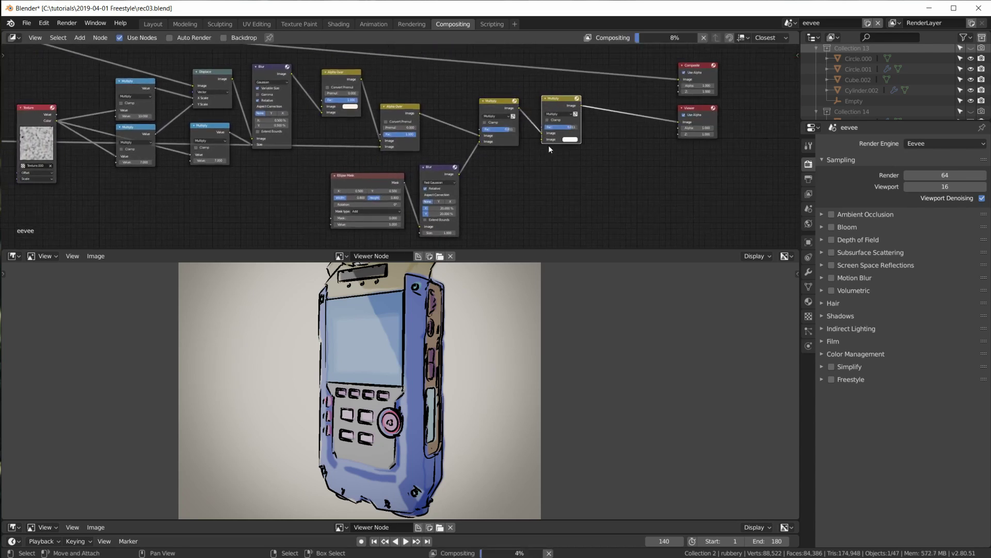
scroll(562, 129, up, 1)
drag(678, 132, 111, 110)
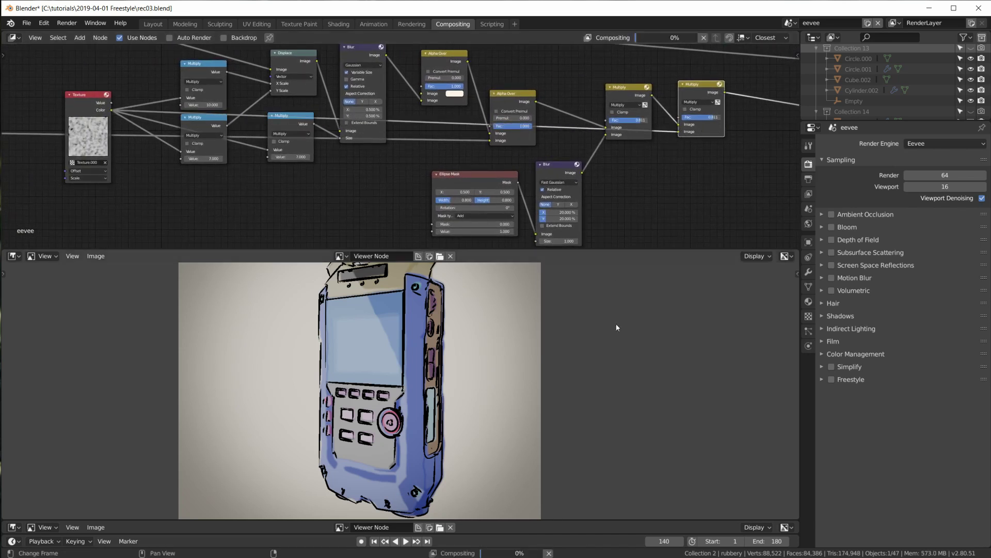
middle_drag(748, 168, 669, 216)
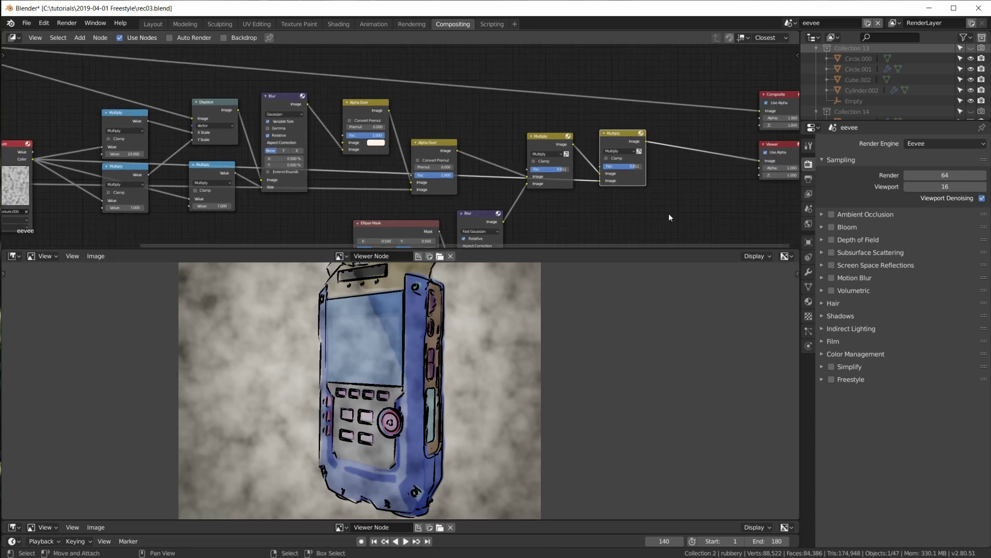
scroll(668, 213, up, 1)
drag(695, 171, 673, 174)
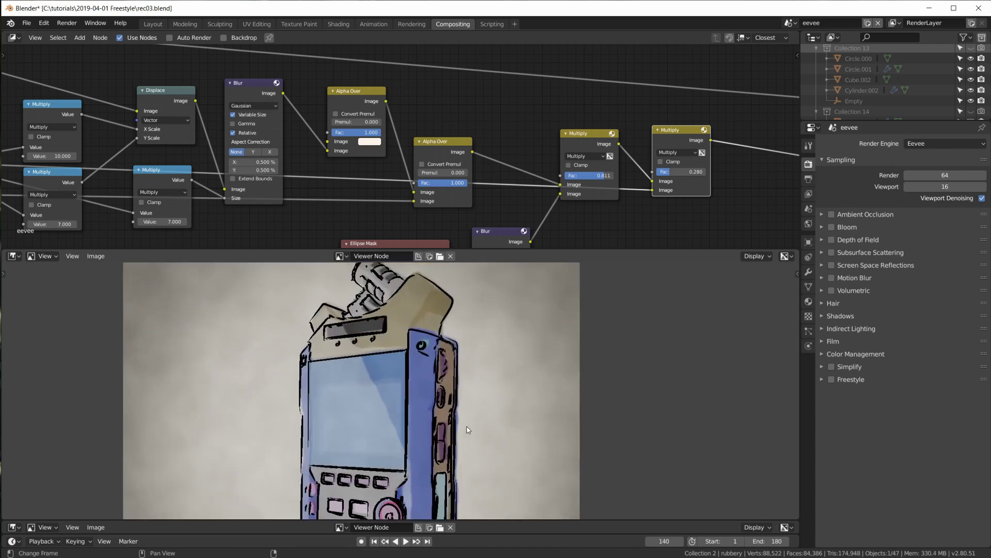
key(ctrl+space)
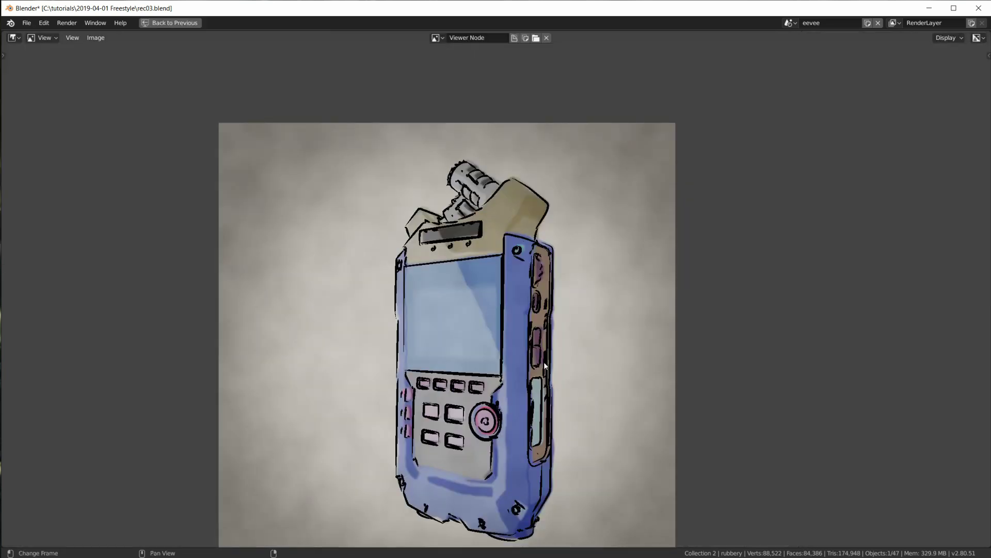
key(Home)
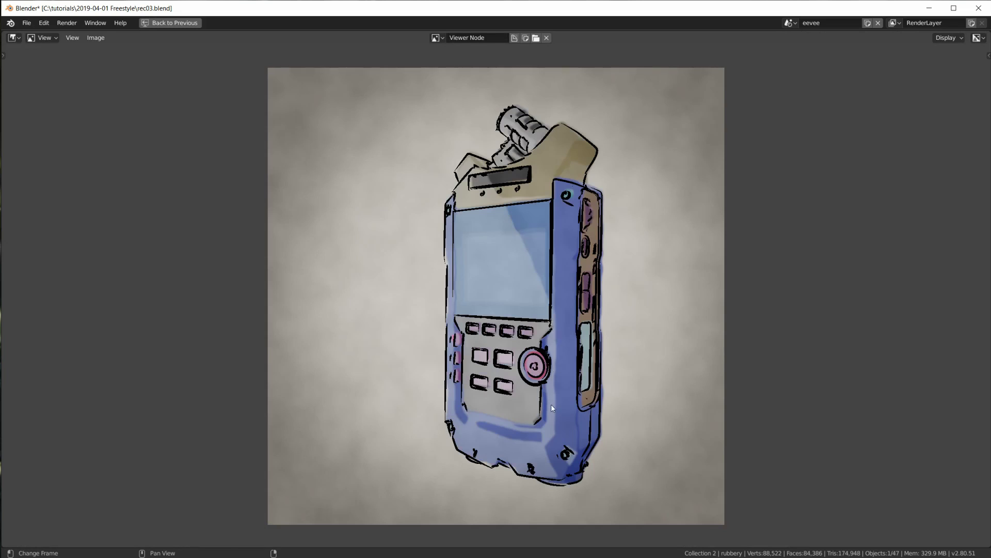
scroll(573, 451, up, 1)
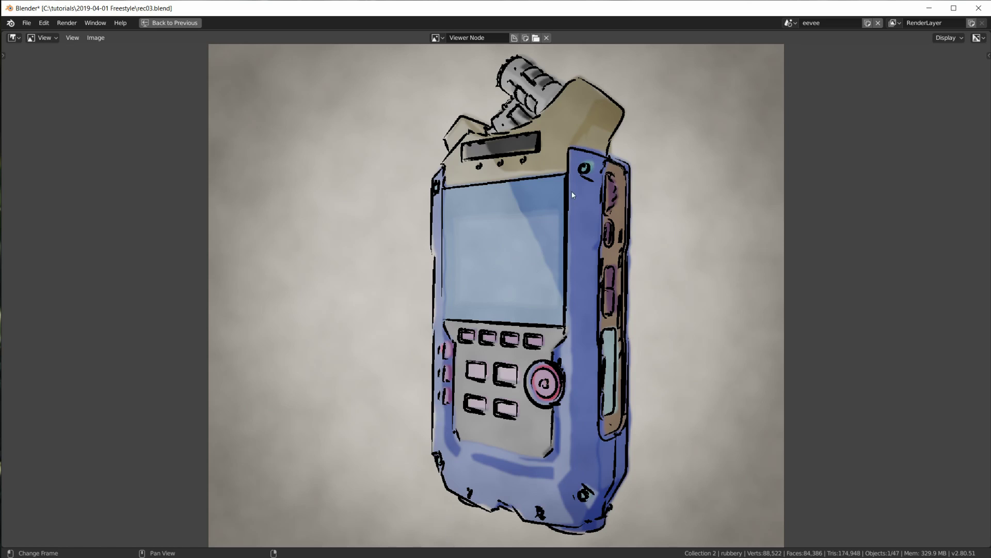
scroll(562, 281, up, 2)
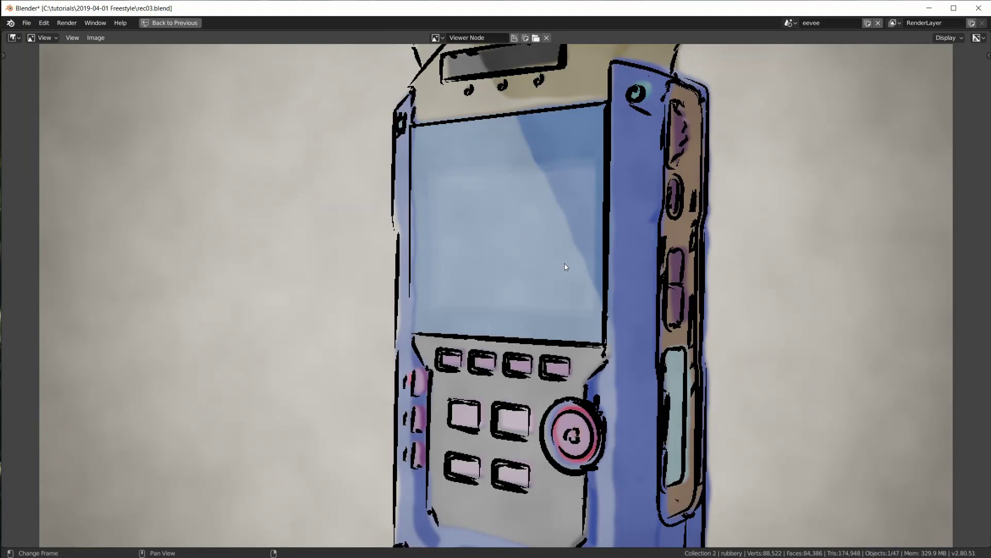
key(Home)
key(ctrl+space)
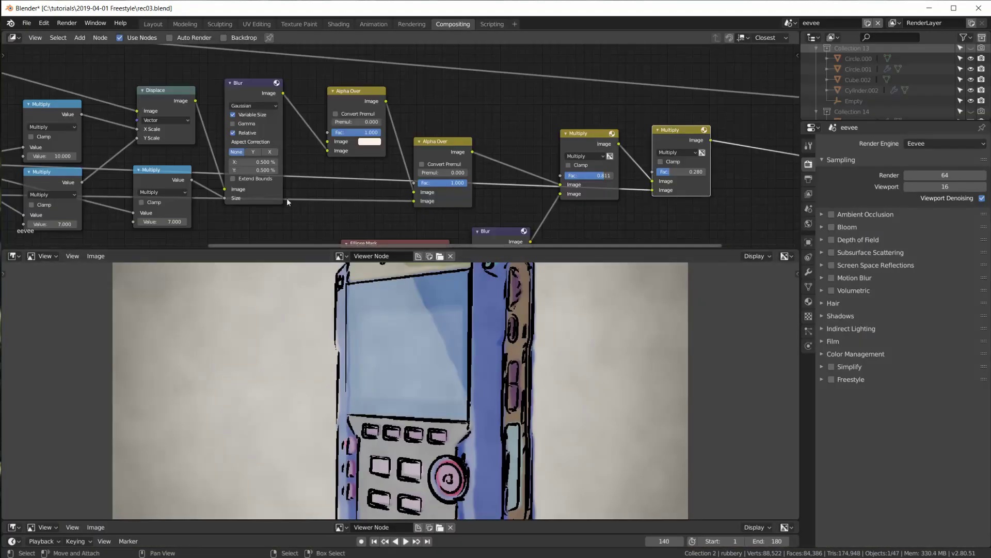
- Move the Render Layers node lower to make room
middle_drag(651, 115, 339, 143)
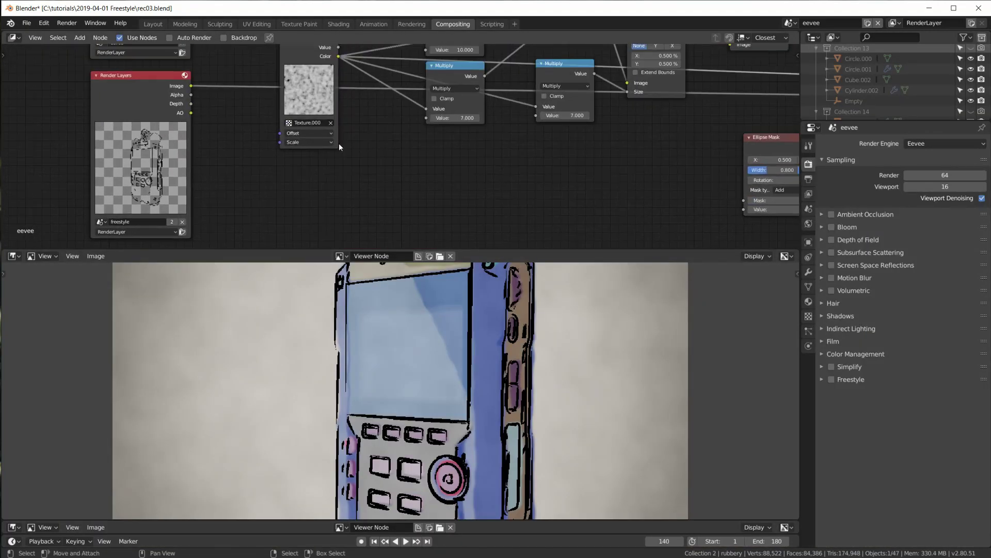
drag(111, 83, 115, 148)
scroll(455, 377, up, 2)
middle_drag(454, 376, 432, 482)
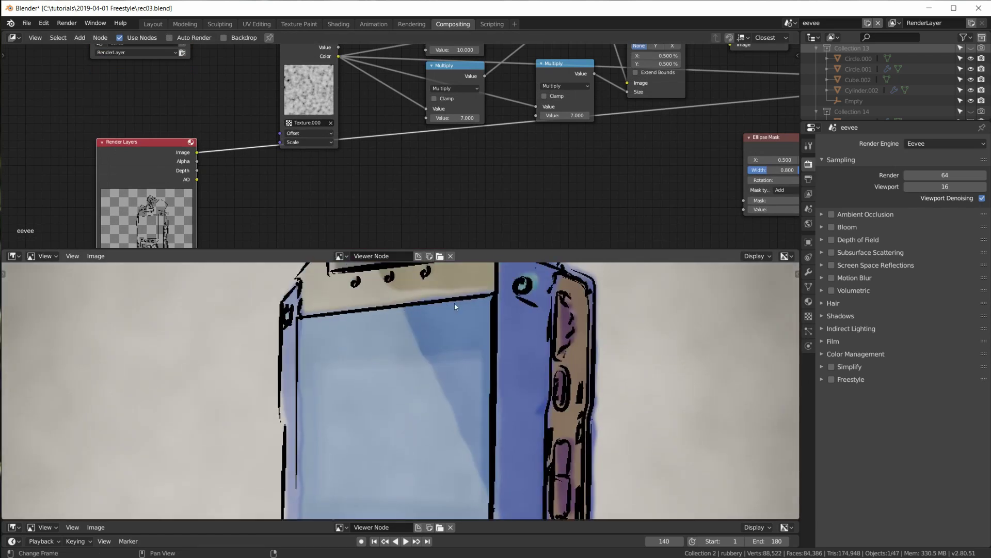
- Insert a Fast Gaussian Blur after Render Layers at relative 0.2% on X and Y
key(shift+a)
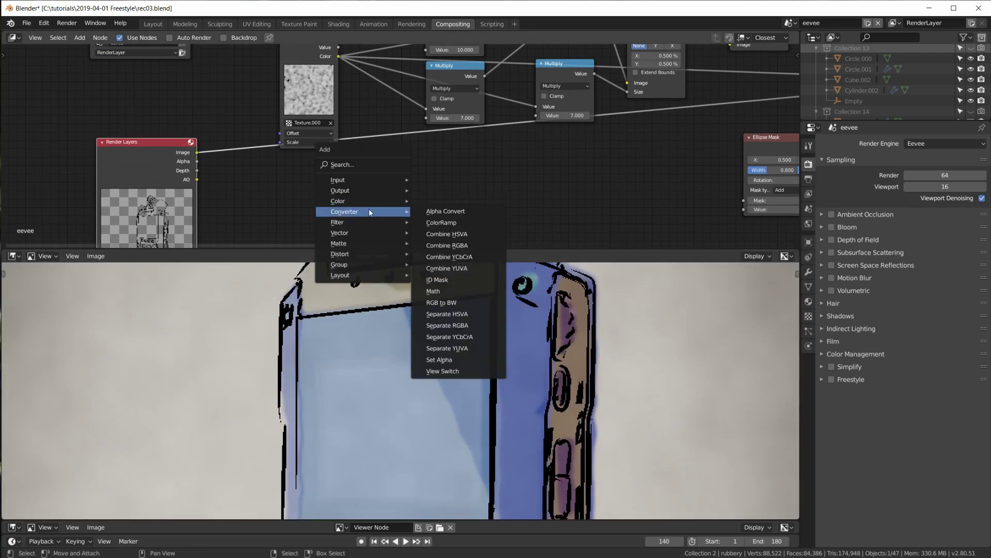
mouse_move(366, 225)
click(431, 233)
click(380, 144)
drag(380, 145, 353, 177)
key(KP_Decimal)
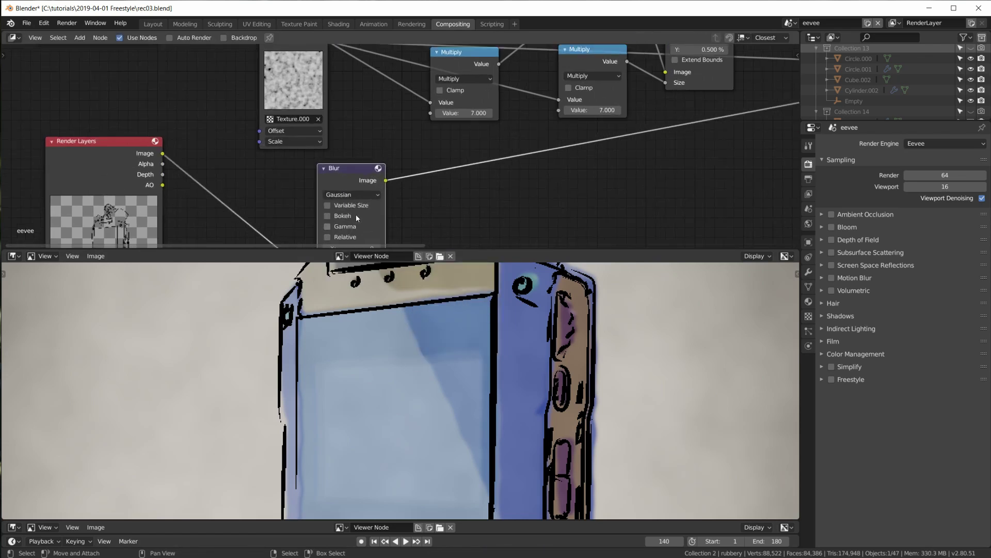
click(381, 101)
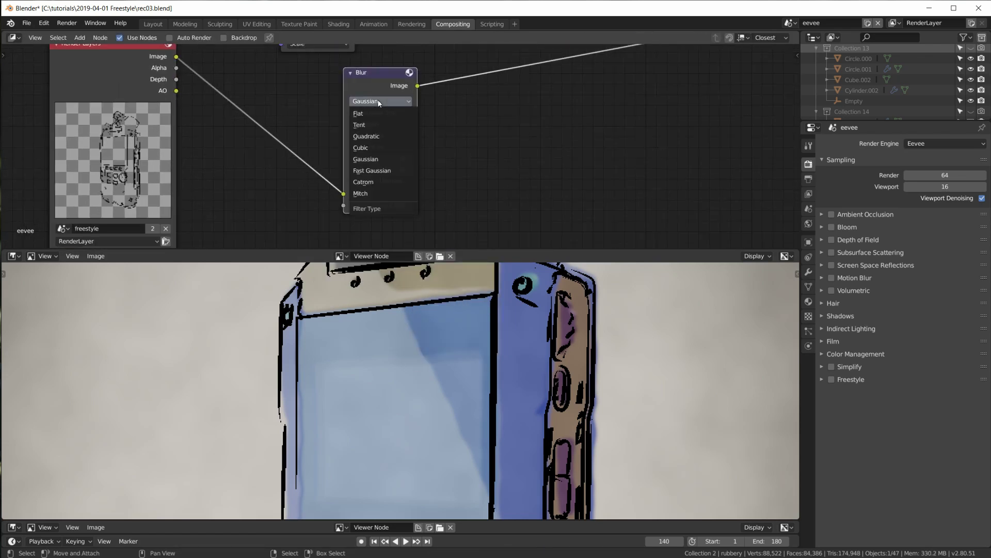
click(379, 161)
drag(371, 117, 367, 137)
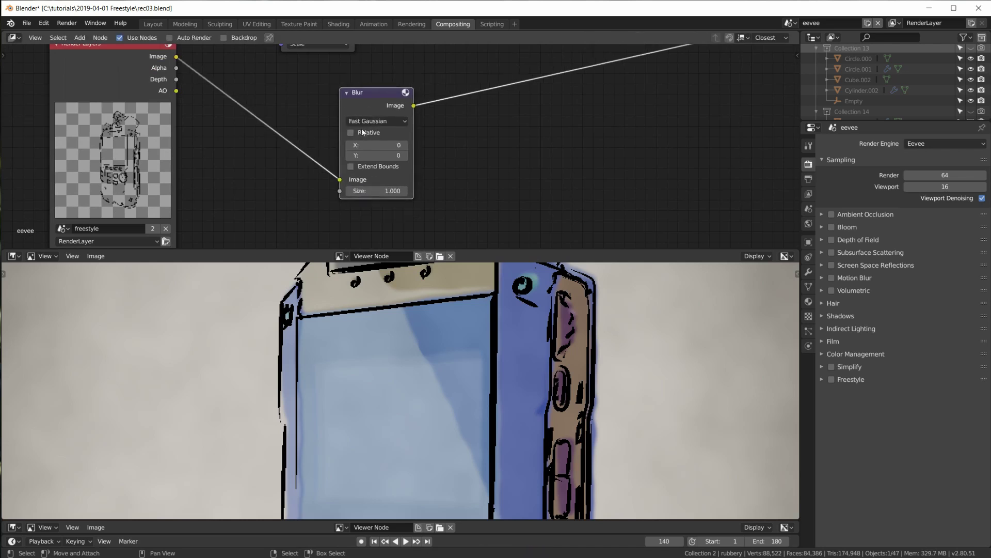
click(363, 133)
drag(370, 173, 368, 179)
text(0.2)
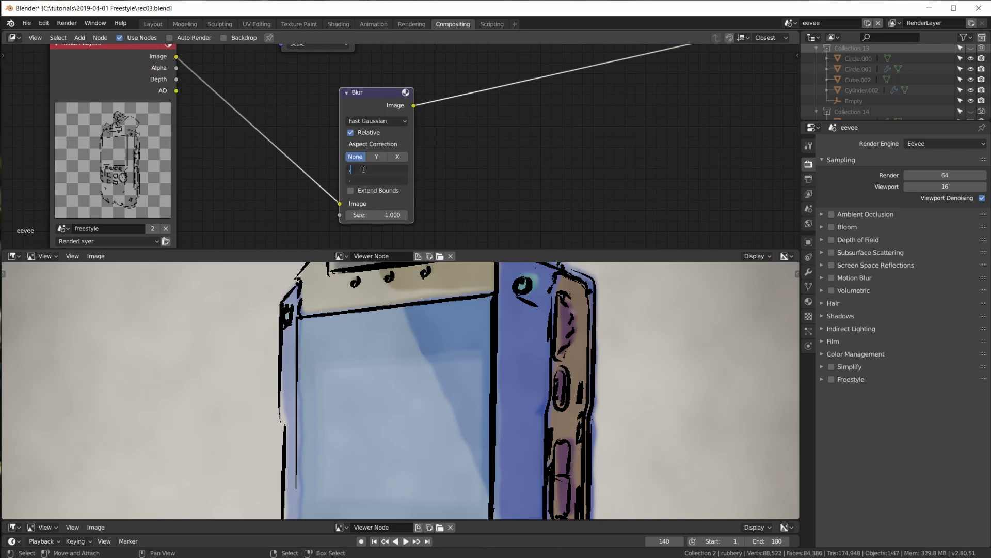
key(Return)
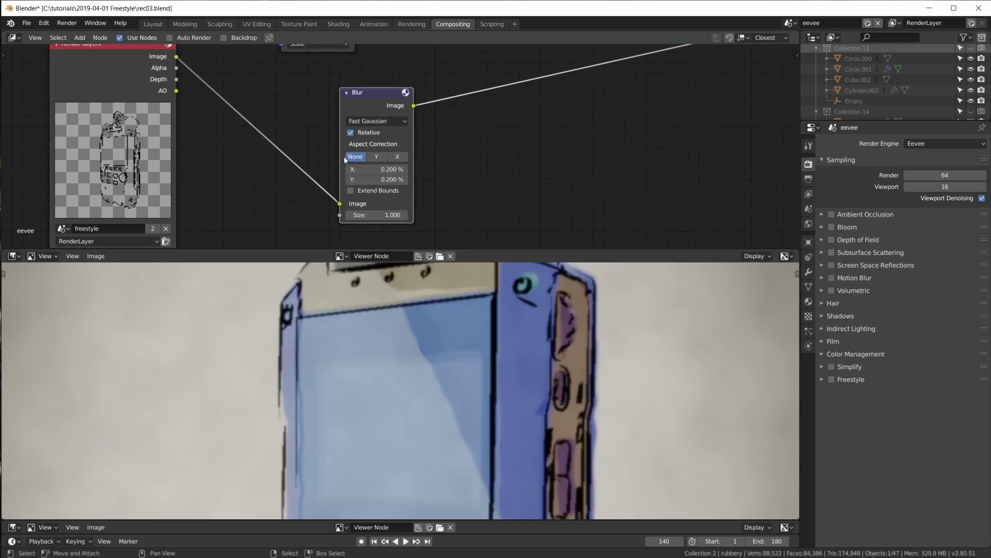
- Try a 0.1% blur size, revert to 0.2%, and fit the whole device in the preview
drag(374, 170, 373, 179)
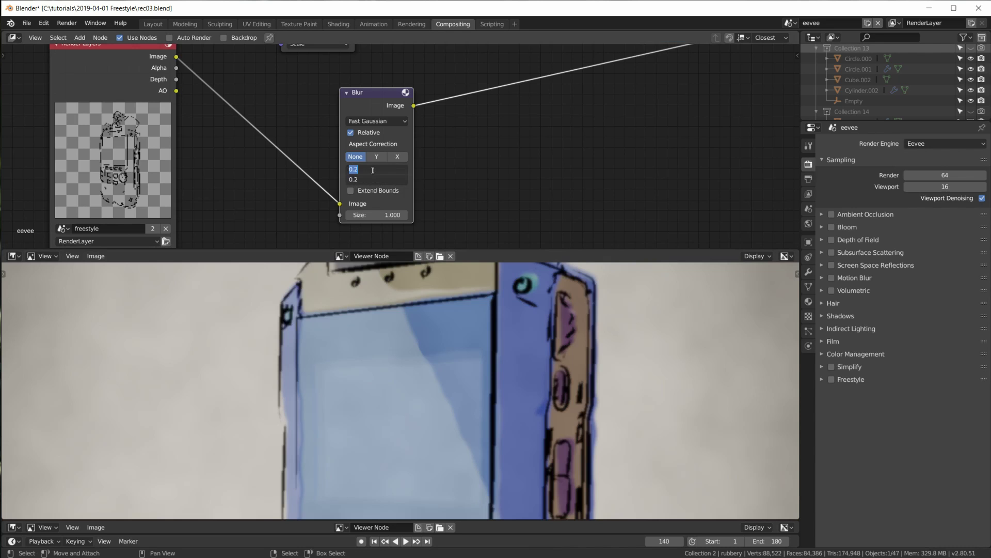
text(0.1)
key(Return)
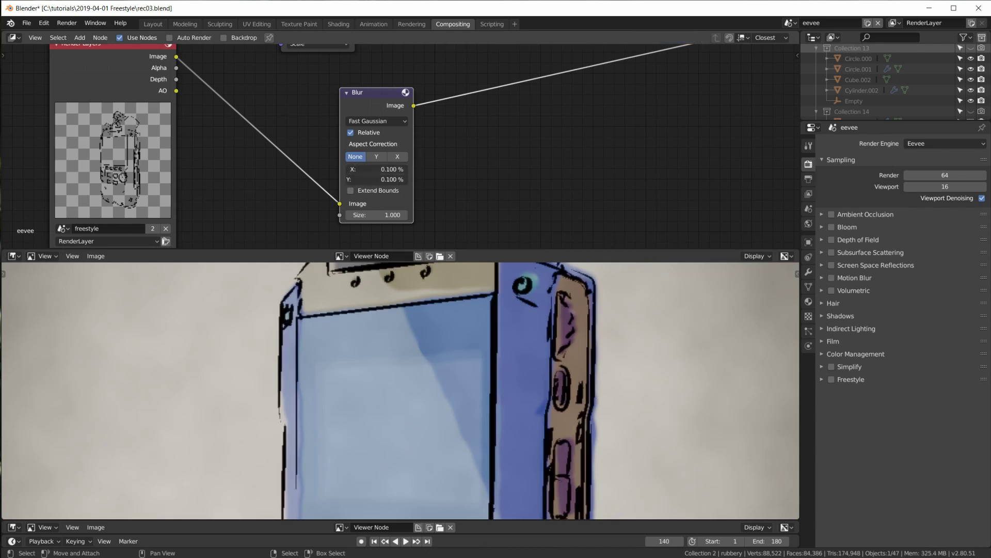
key(ctrl+z)
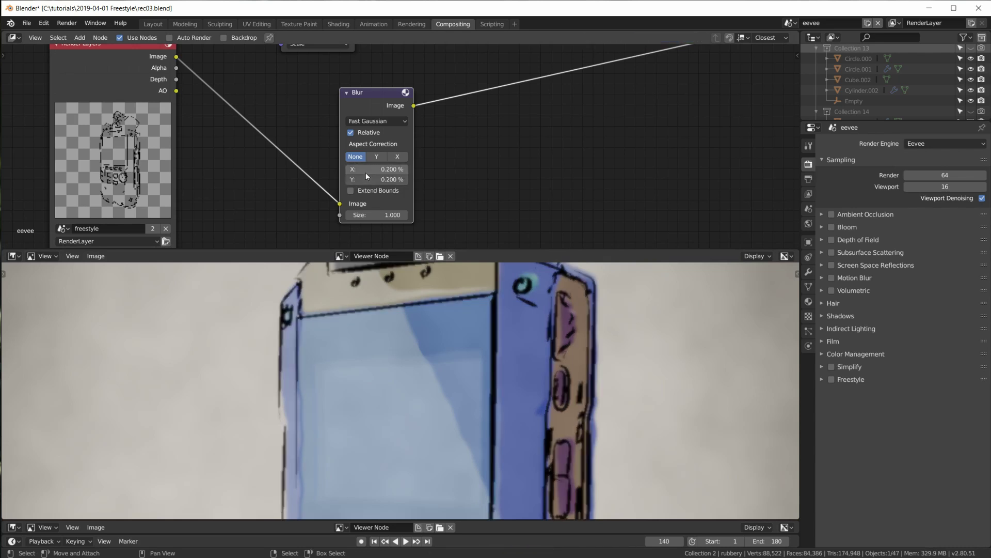
middle_drag(528, 432, 519, 380)
middle_drag(470, 416, 465, 516)
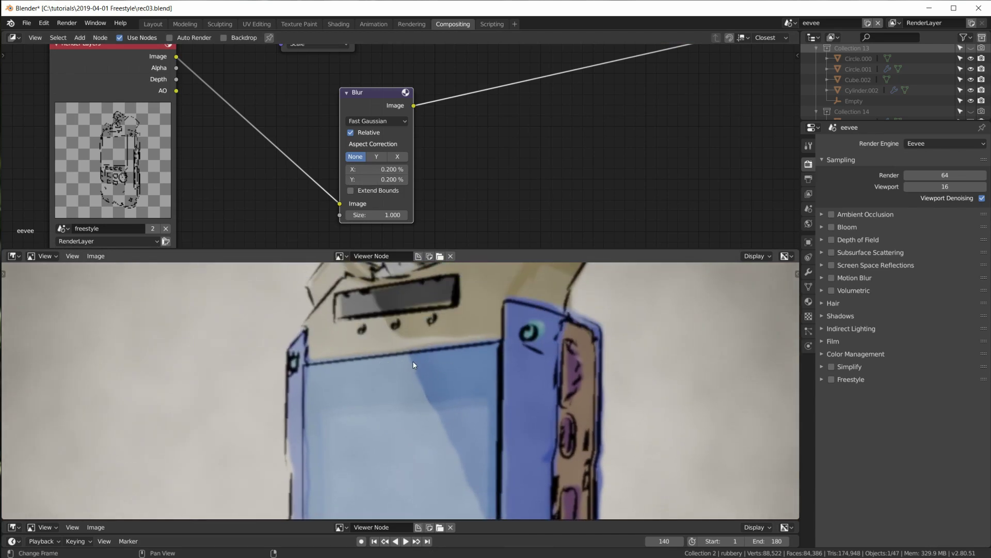
key(Home)
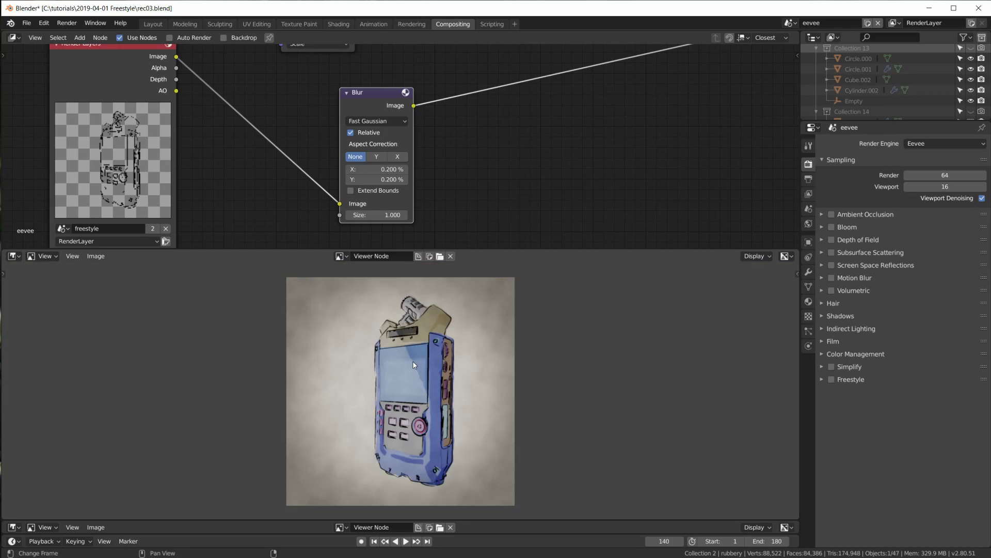
- Inspect the top of the recorder in the preview, then fit the whole composited image in view
scroll(413, 365, up, 3)
middle_drag(450, 361, 491, 278)
key(Home)
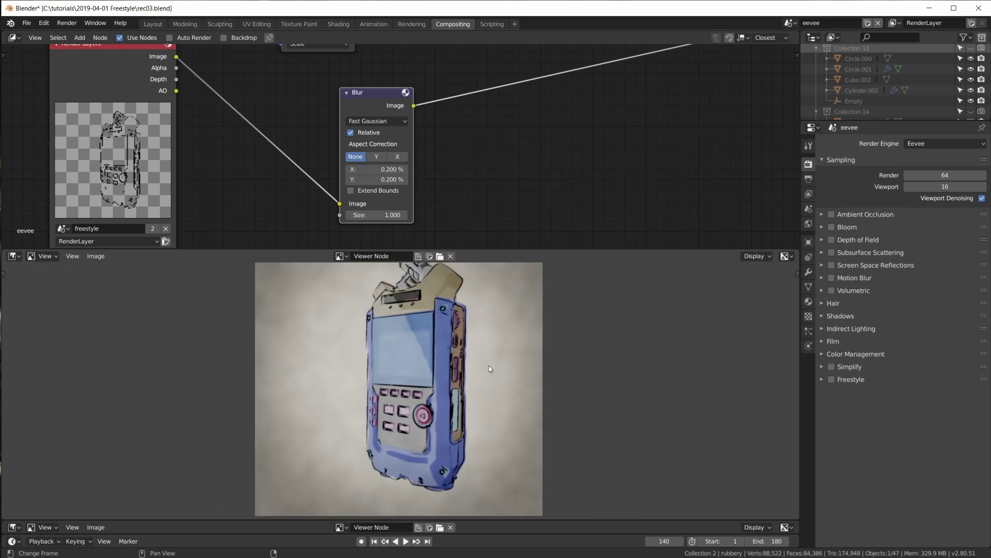
scroll(510, 369, down, 4)
scroll(528, 166, down, 5)
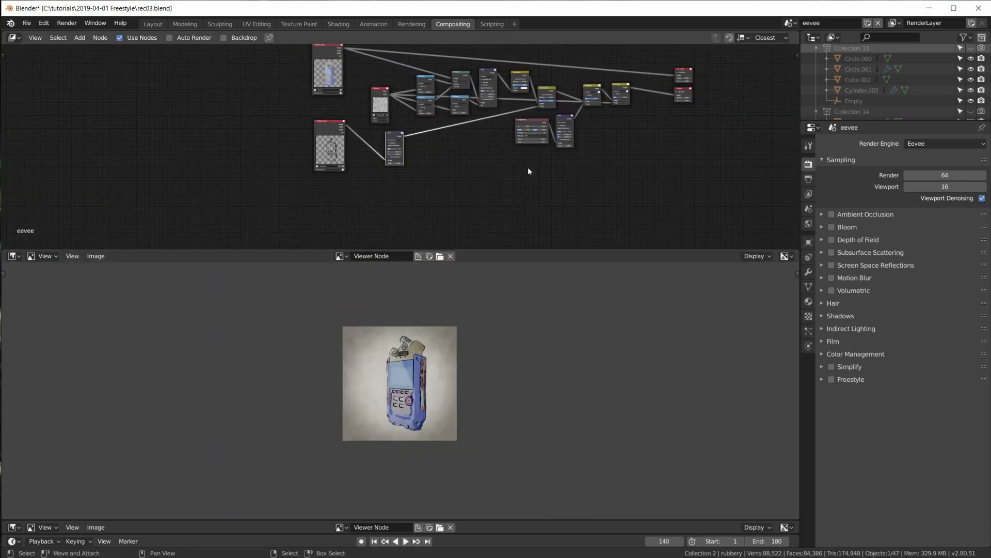
- In the maximized node editor, shift the upper and lower Render Layers nodes to the right
key(ctrl+space)
ctrl+scroll(512, 196, right, 3)
scroll(487, 287, up, 2)
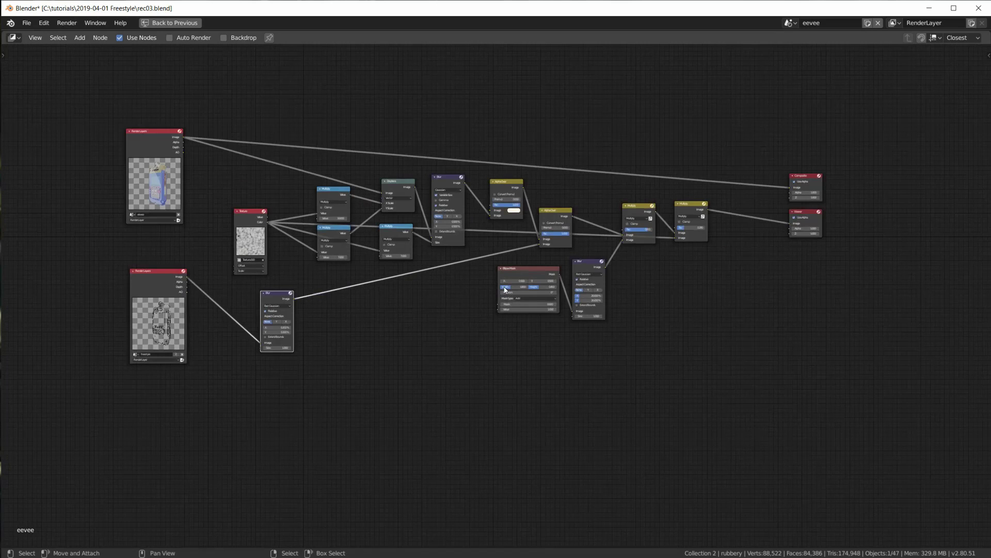
scroll(505, 290, up, 3)
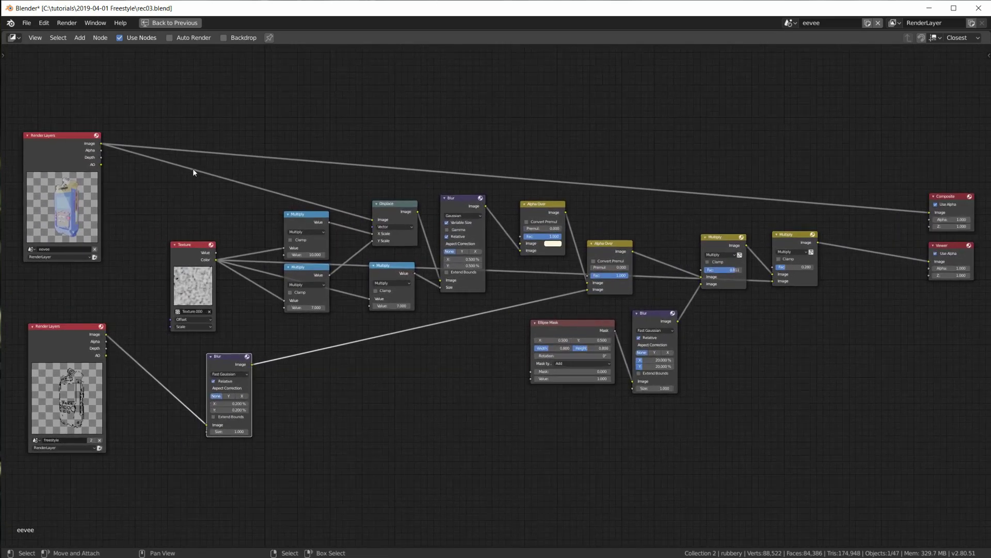
drag(67, 139, 108, 141)
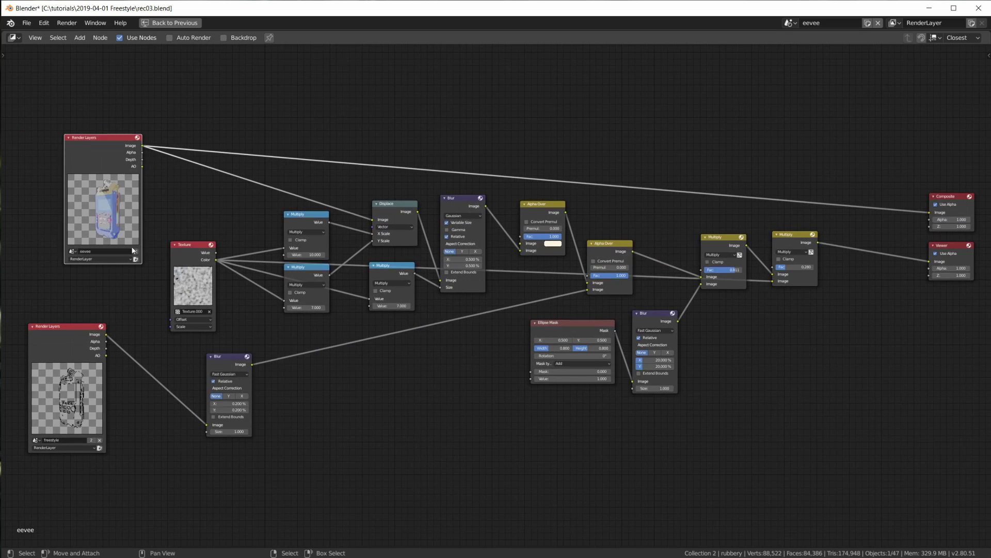
drag(63, 323, 119, 339)
click(98, 342)
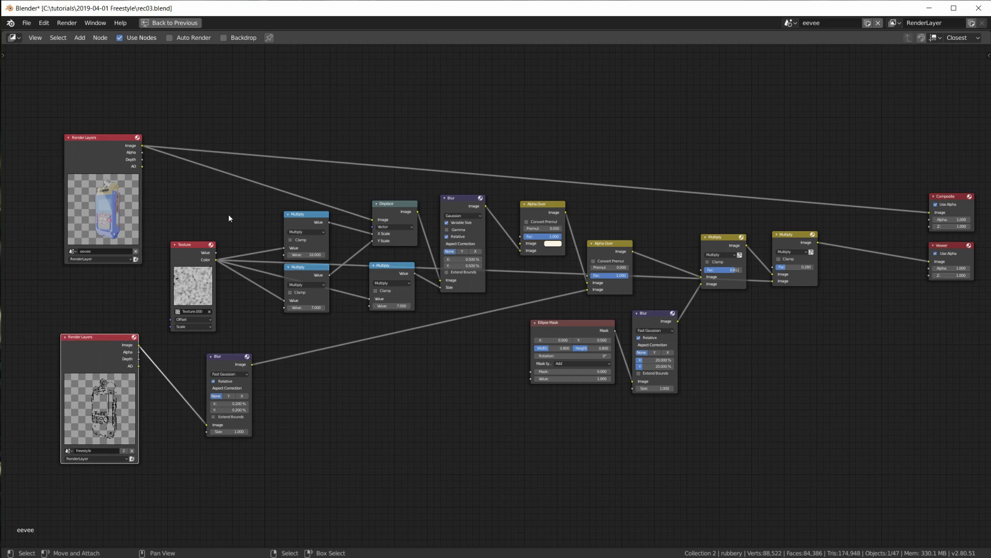
- Leave the Displace node in place and return to the layout with the image preview
click(395, 210)
key(g)
key(Escape)
scroll(91, 166, up, 1)
scroll(91, 171, down, 1)
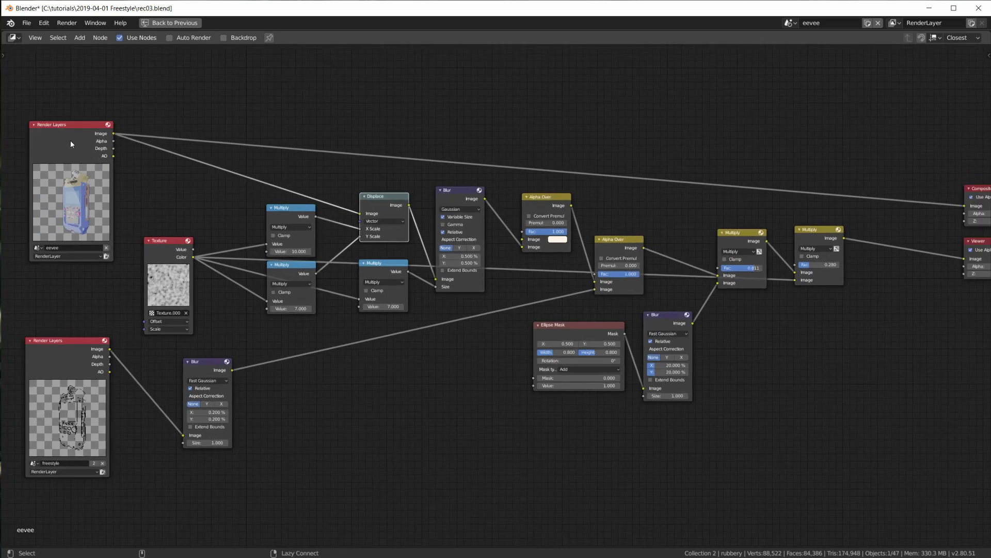
key(ctrl+space)
scroll(454, 382, up, 5)
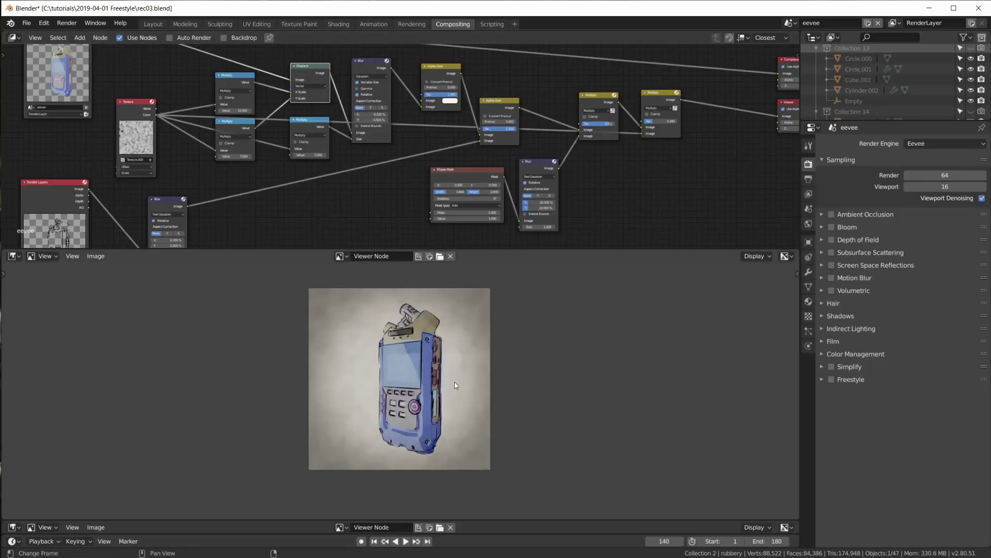
- Preview the raw Eevee render, then the Displace output, then the softened Blur result
scroll(434, 403, down, 3)
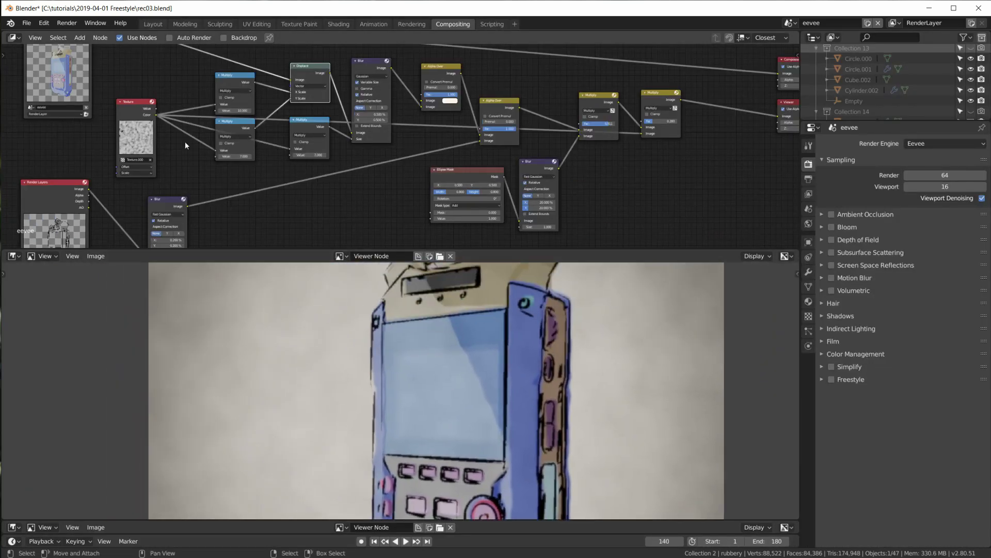
scroll(185, 141, down, 1)
click(126, 63)
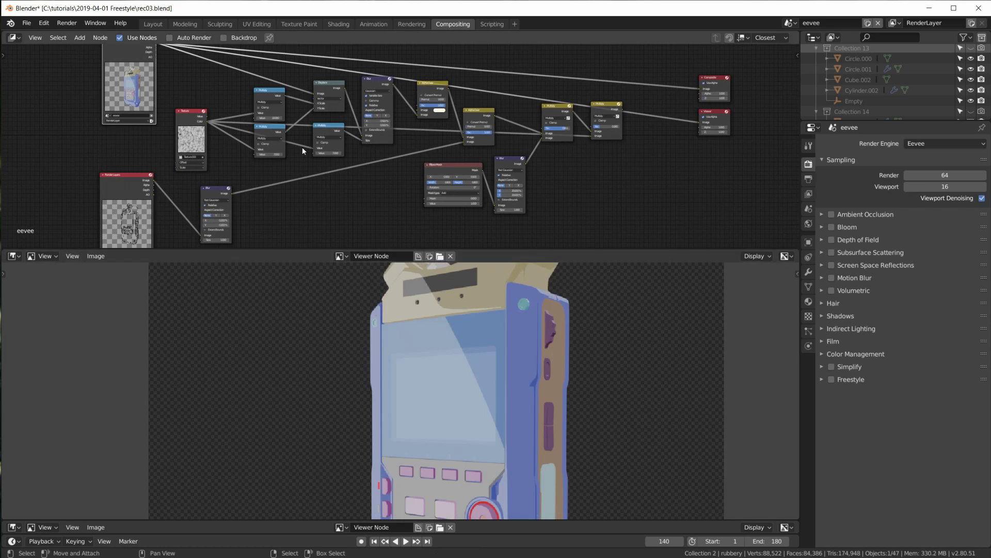
middle_drag(287, 143, 265, 175)
click(309, 138)
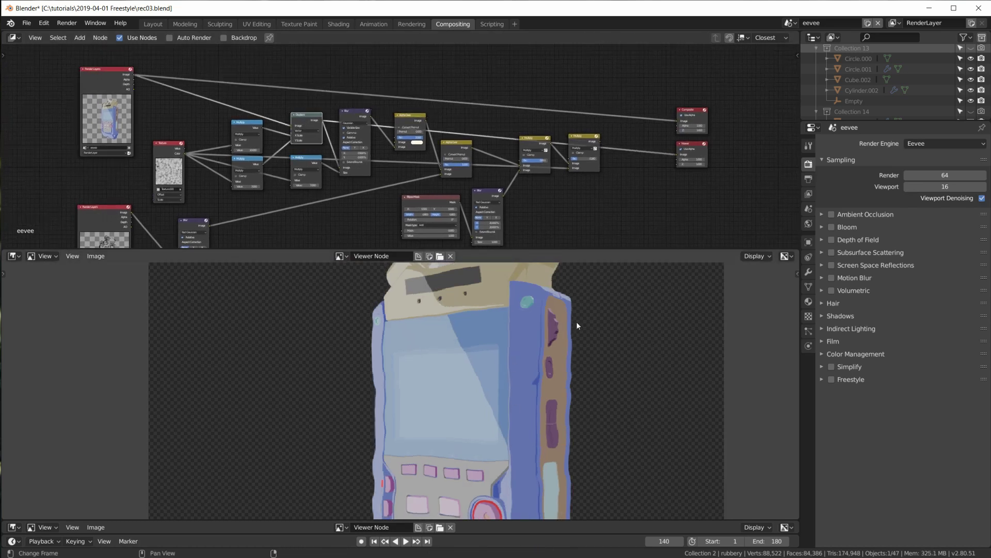
click(349, 113)
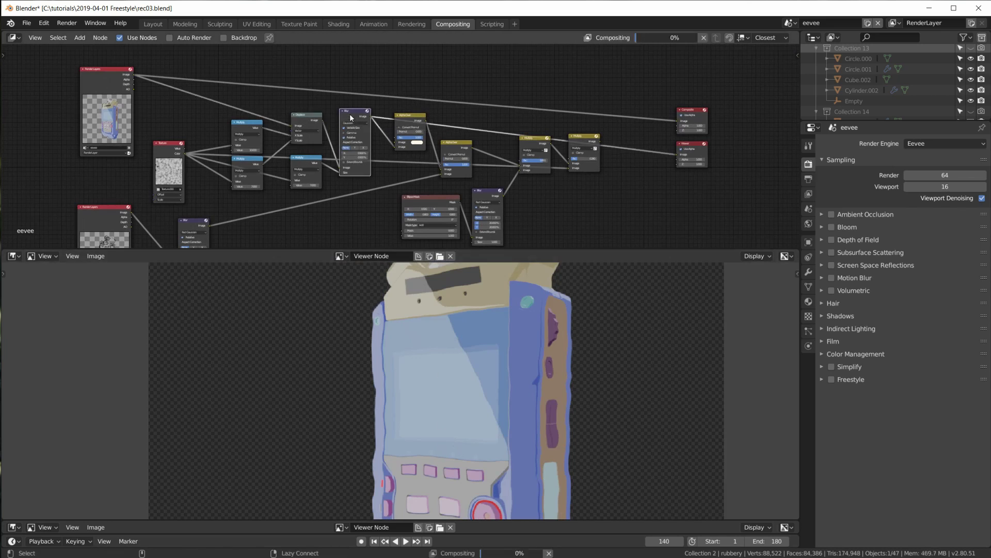
- Move the Multiply node lower in the node tree
scroll(393, 148, up, 2)
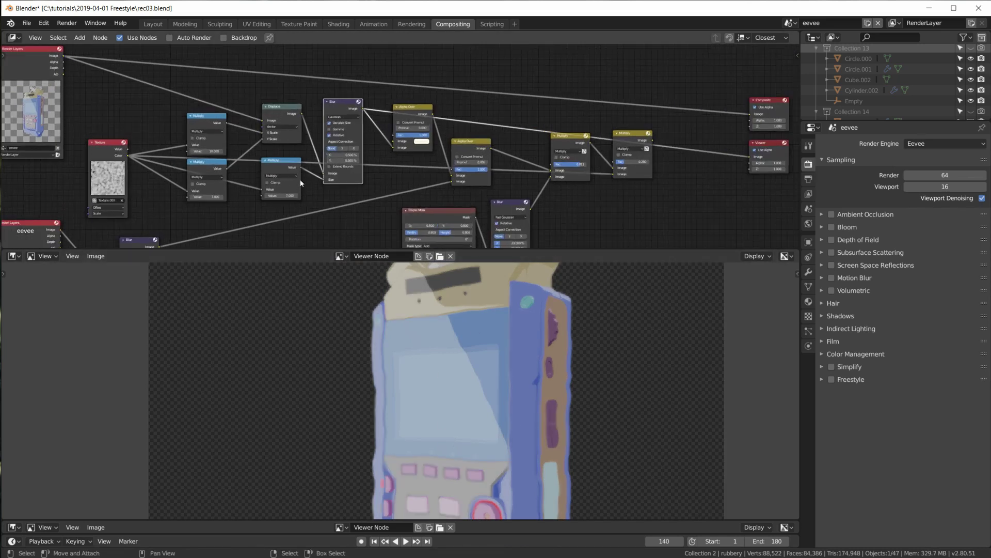
drag(124, 150, 126, 145)
mouse_move(269, 164)
mouse_down()
mouse_move(265, 174)
mouse_move(279, 175)
mouse_up()
scroll(296, 191, up, 2)
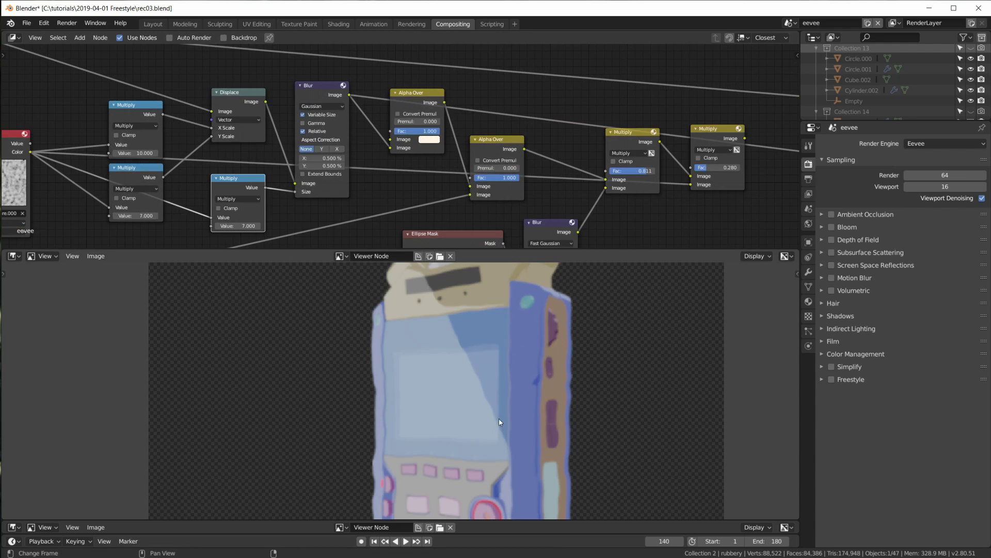
scroll(495, 379, down, 2)
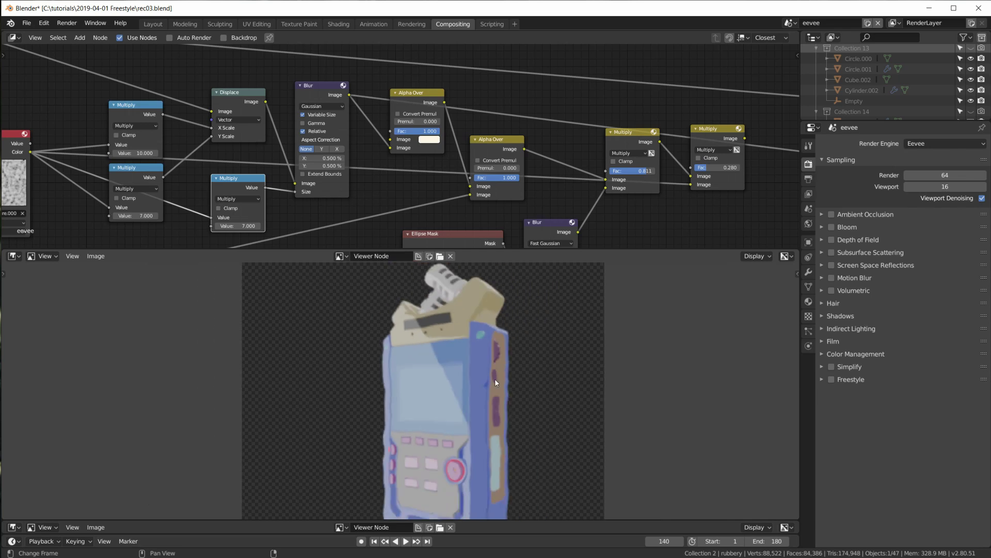
scroll(495, 379, up, 1)
scroll(411, 136, down, 1)
- Preview the off-white background, the line art overlay, and the final vignetted output
middle_drag(412, 136, 429, 122)
click(424, 84)
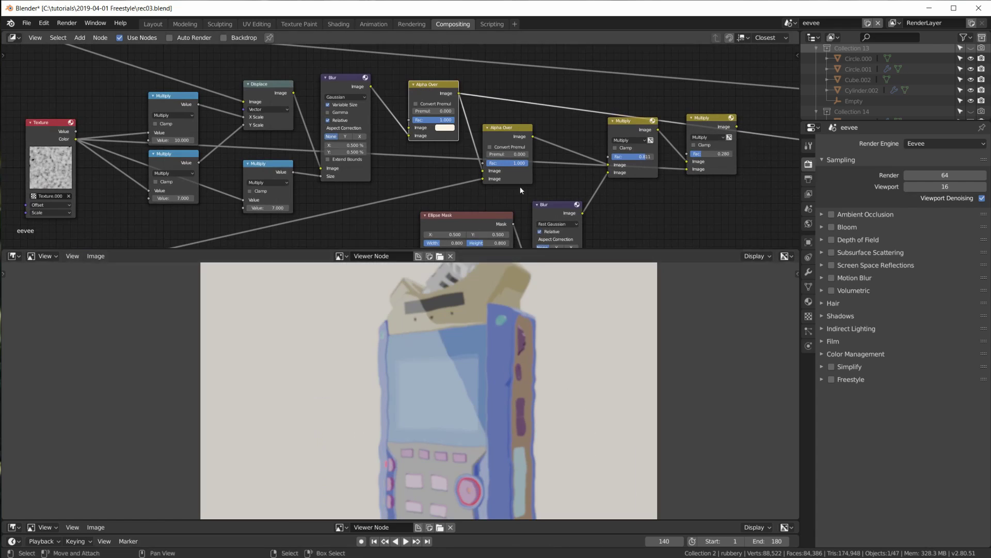
ctrl+shift+click(506, 135)
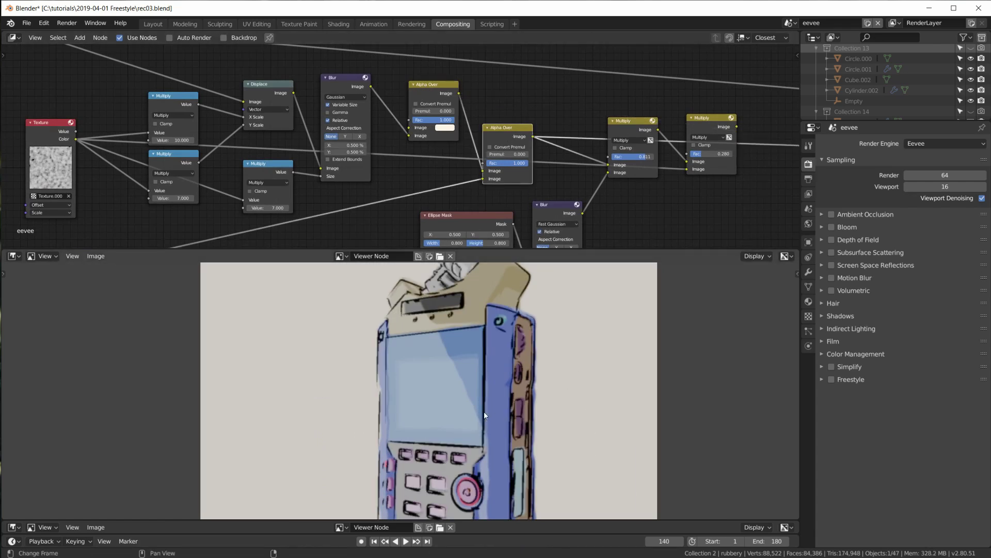
middle_drag(637, 219, 572, 168)
ctrl+shift+click(636, 83)
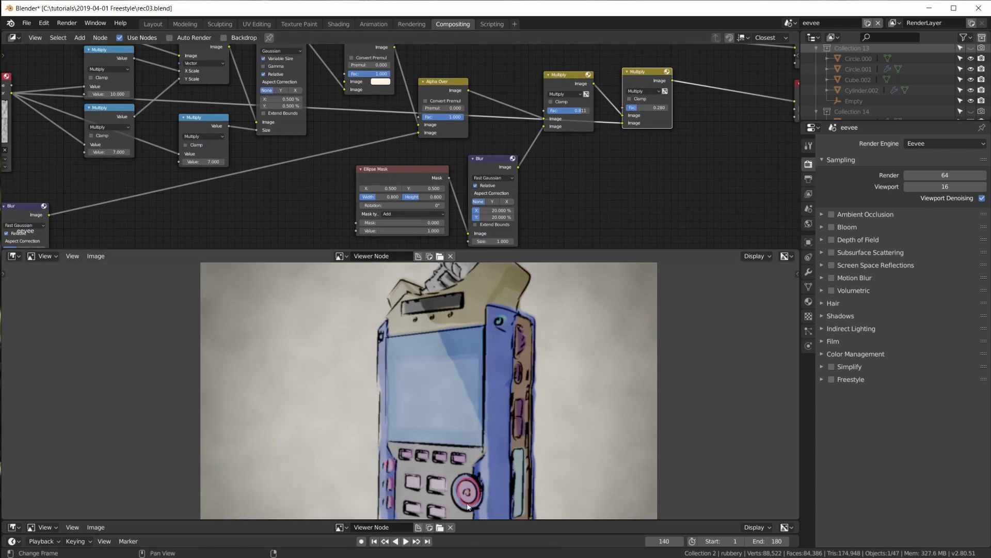
scroll(592, 436, down, 3)
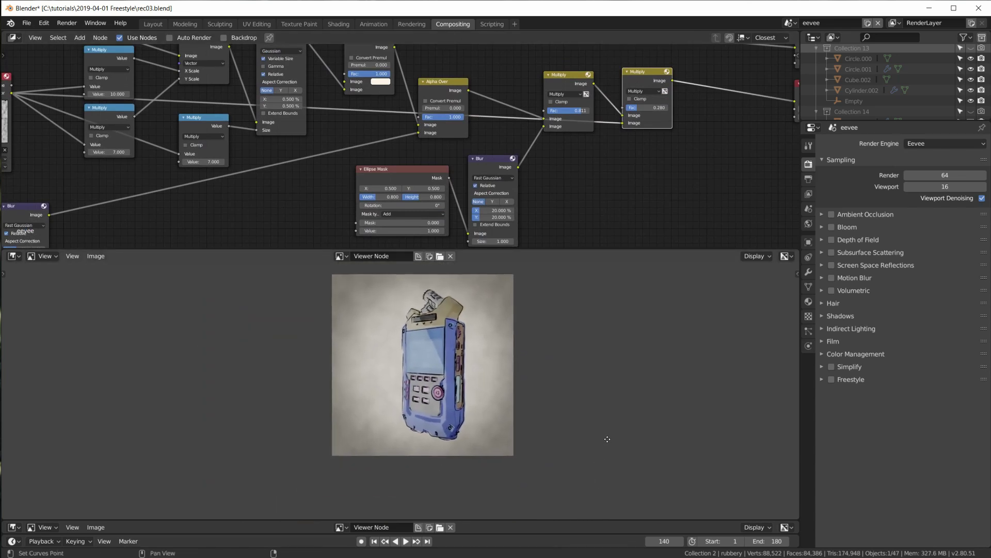
- Maximize the node editor, move Composite up-left with Viewer below it, and center the tree
scroll(579, 145, down, 3)
key(ctrl+space)
middle_drag(609, 243, 644, 234)
drag(925, 193, 838, 177)
drag(919, 233, 832, 228)
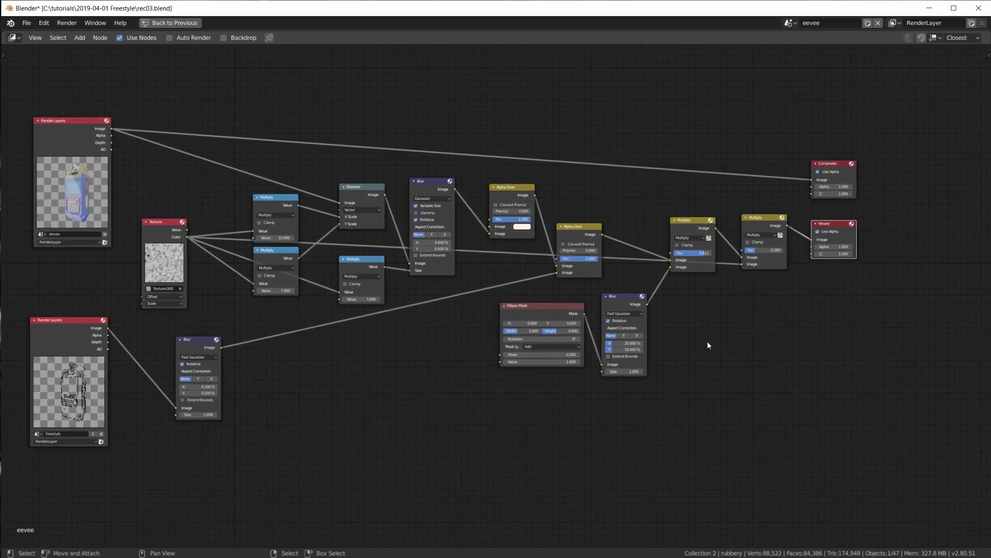
middle_drag(708, 345, 764, 362)
scroll(752, 388, up, 1)
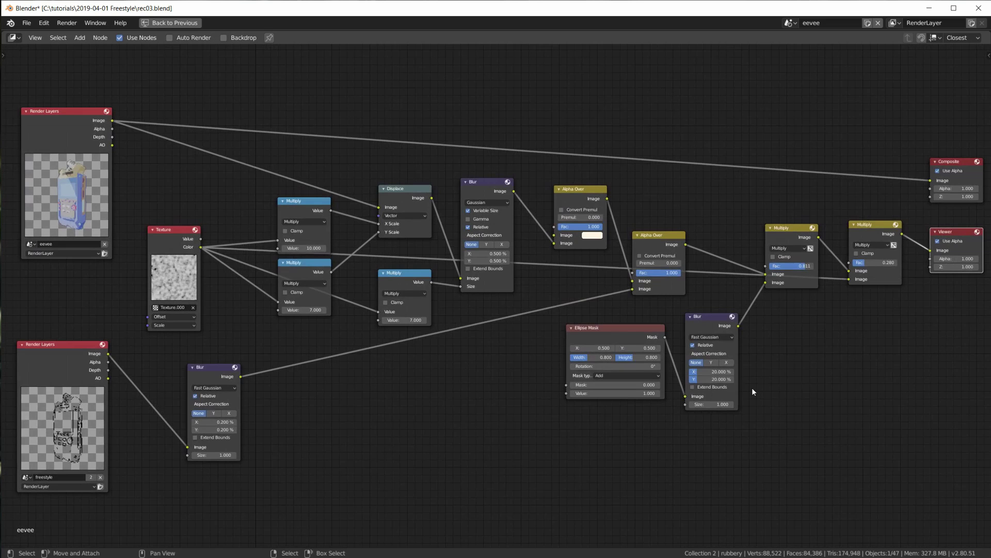
middle_drag(785, 418, 783, 414)
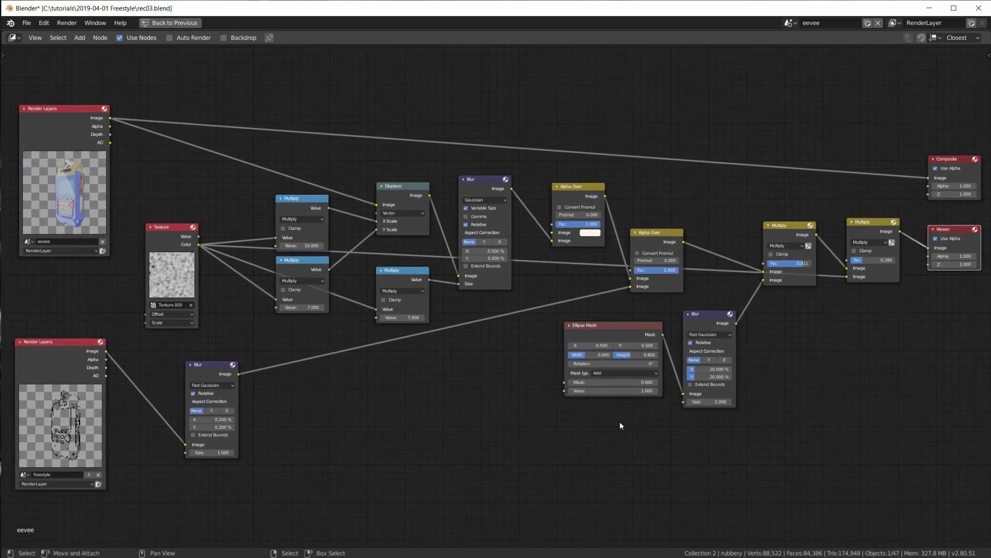